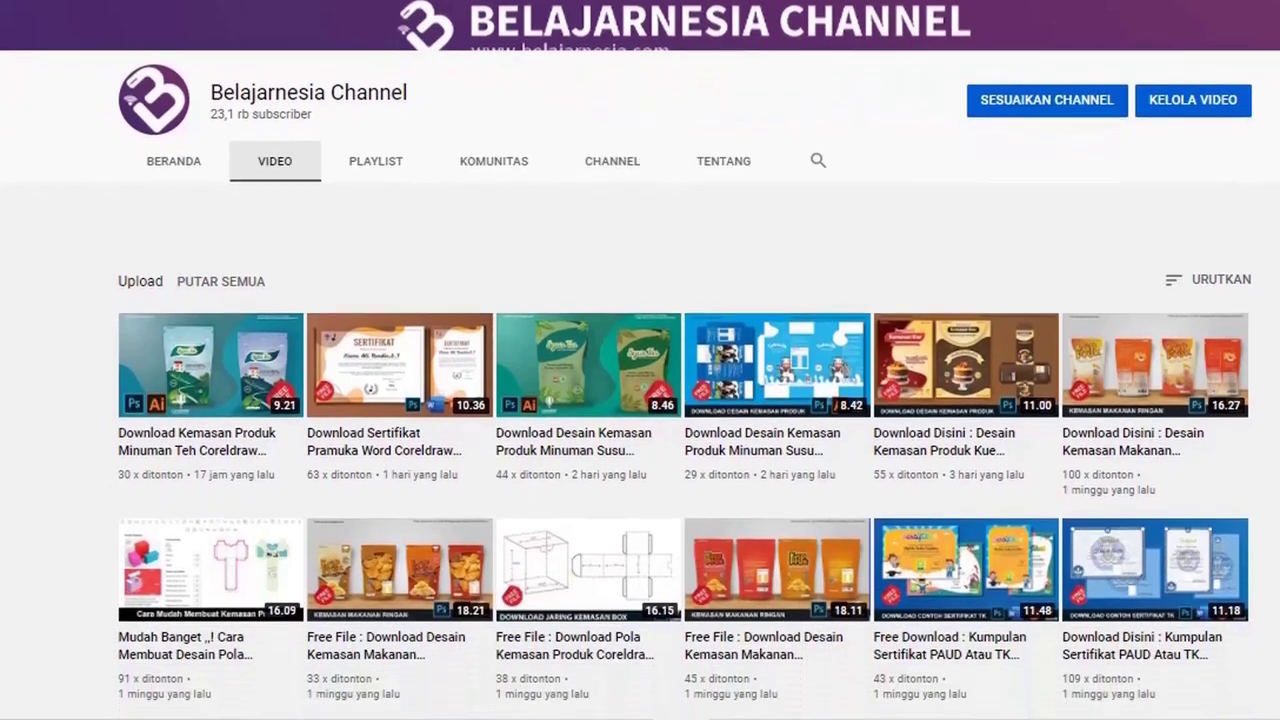
Step: Scroll far down the VIDEO tab's thumbnail grid to reach the older certificate template uploads
{"action": "scroll", "coordinate": [640, 400], "scroll_direction": "down", "scroll_amount": 5}
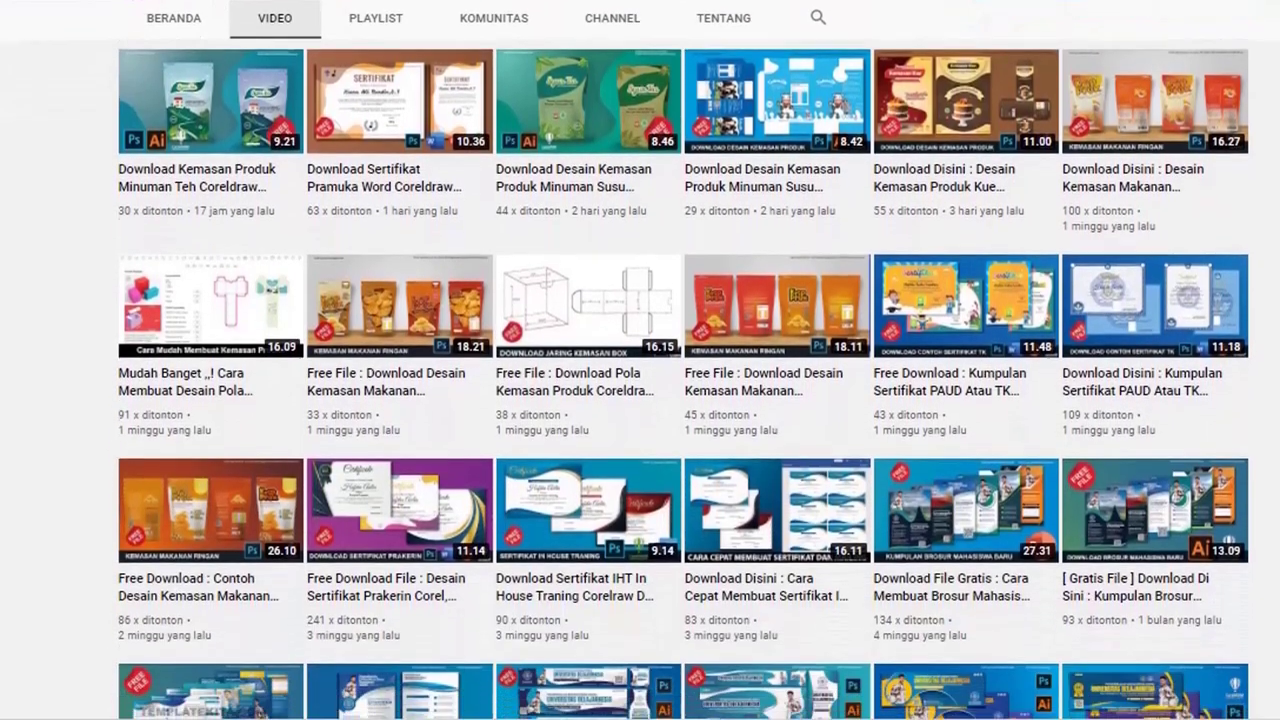
{"action": "scroll", "coordinate": [640, 400], "scroll_direction": "down", "scroll_amount": 4}
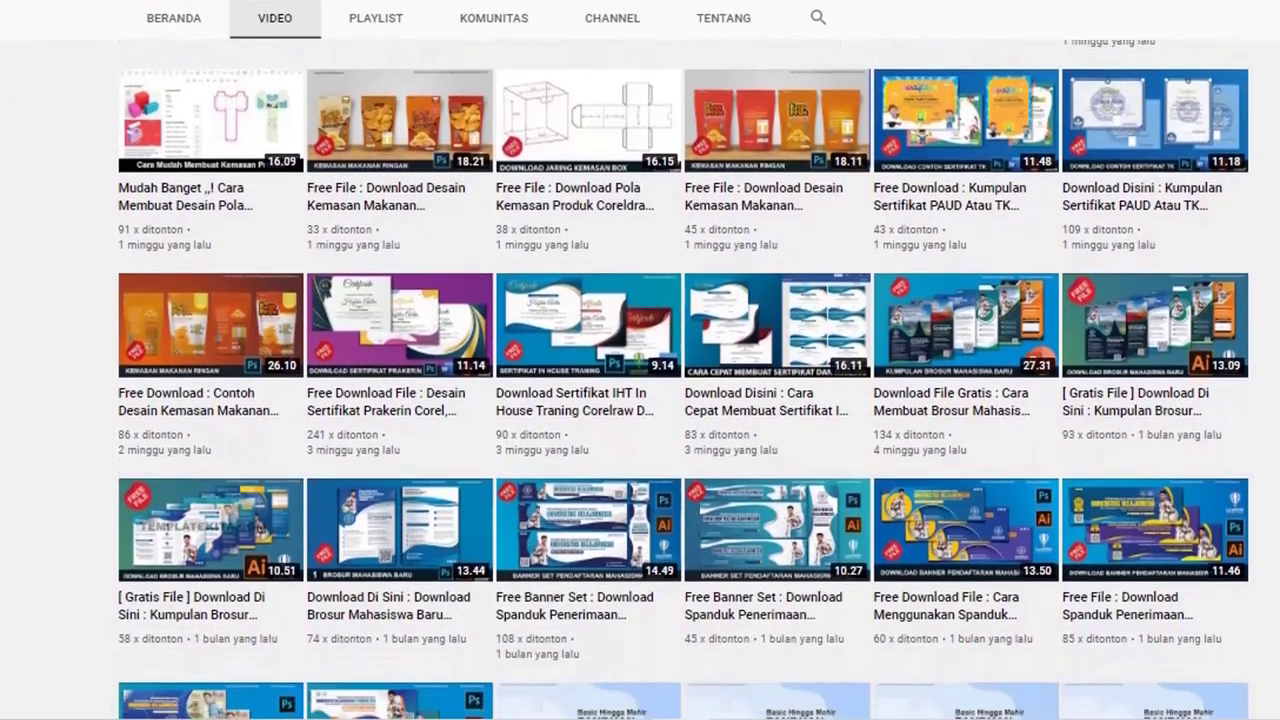
{"action": "scroll", "coordinate": [640, 400], "scroll_direction": "down", "scroll_amount": 1}
{"action": "scroll", "coordinate": [640, 400], "scroll_direction": "down", "scroll_amount": 1}
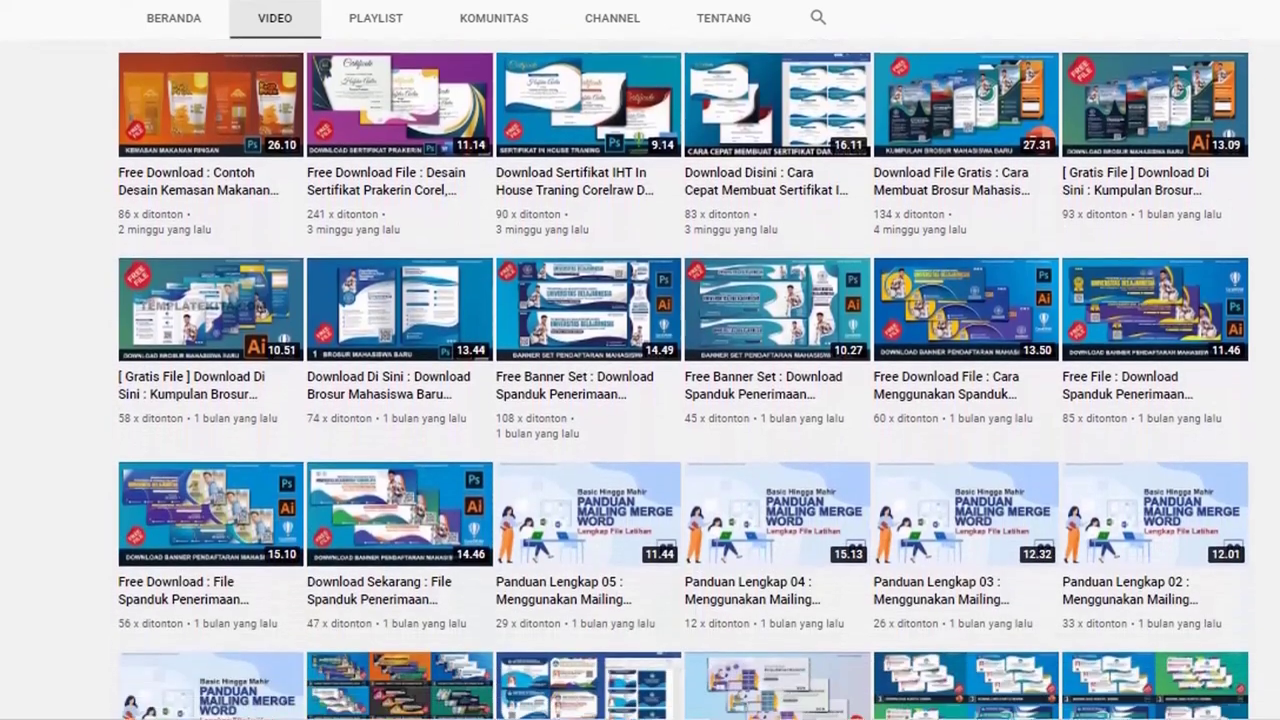
{"action": "scroll", "coordinate": [640, 400], "scroll_direction": "down", "scroll_amount": 2}
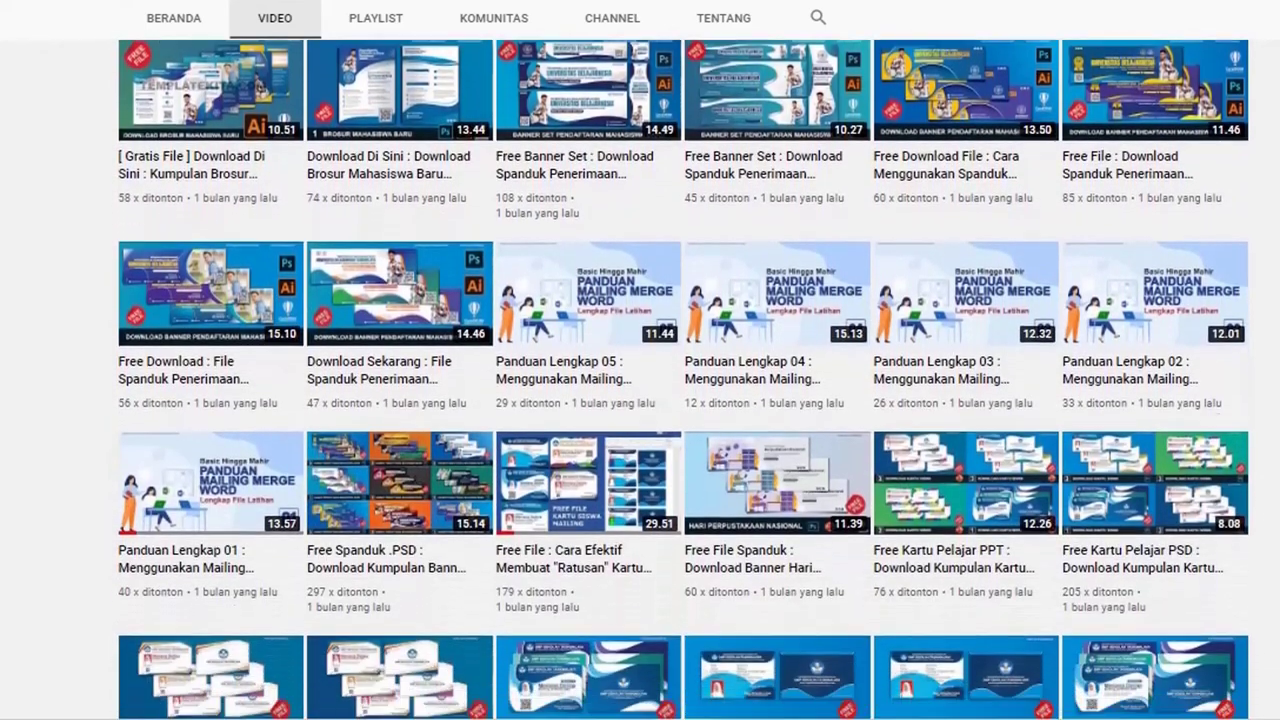
{"action": "scroll", "coordinate": [640, 400], "scroll_direction": "down", "scroll_amount": 2}
{"action": "scroll", "coordinate": [640, 400], "scroll_direction": "down", "scroll_amount": 1}
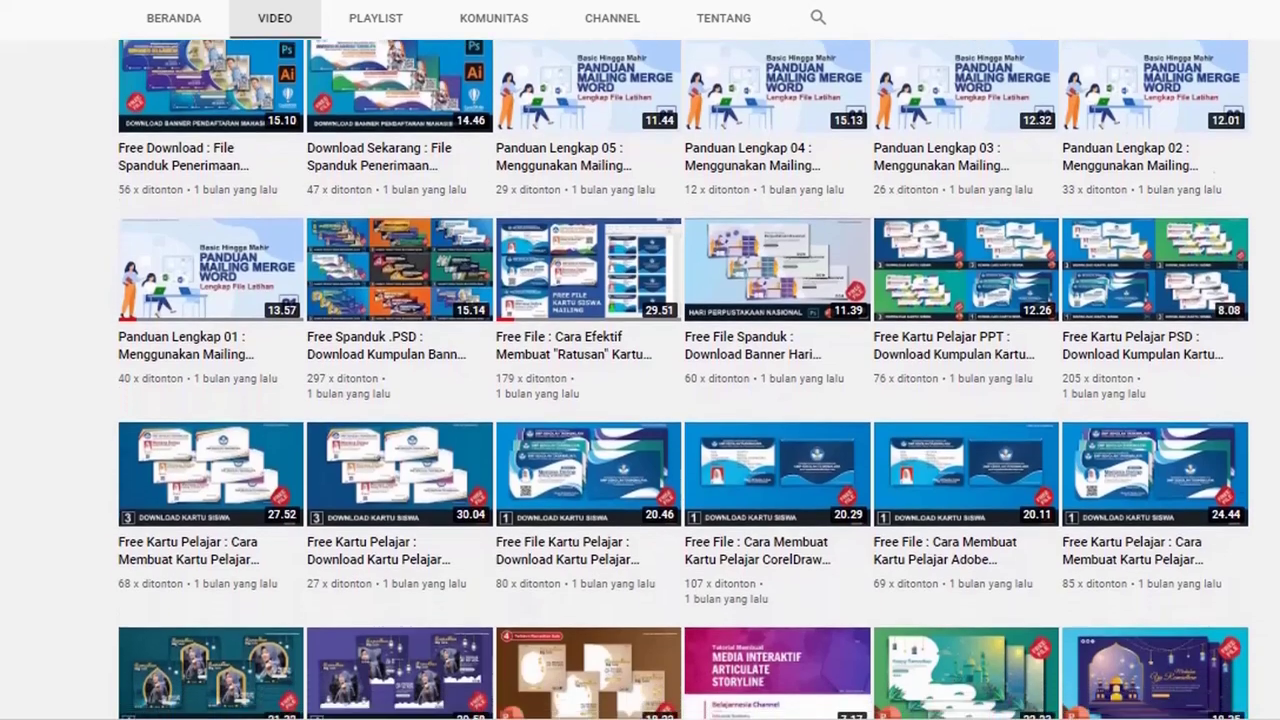
{"action": "scroll", "coordinate": [640, 400], "scroll_direction": "down", "scroll_amount": 1}
{"action": "scroll", "coordinate": [640, 400], "scroll_direction": "down", "scroll_amount": 1}
{"action": "scroll", "coordinate": [640, 400], "scroll_direction": "down", "scroll_amount": 1}
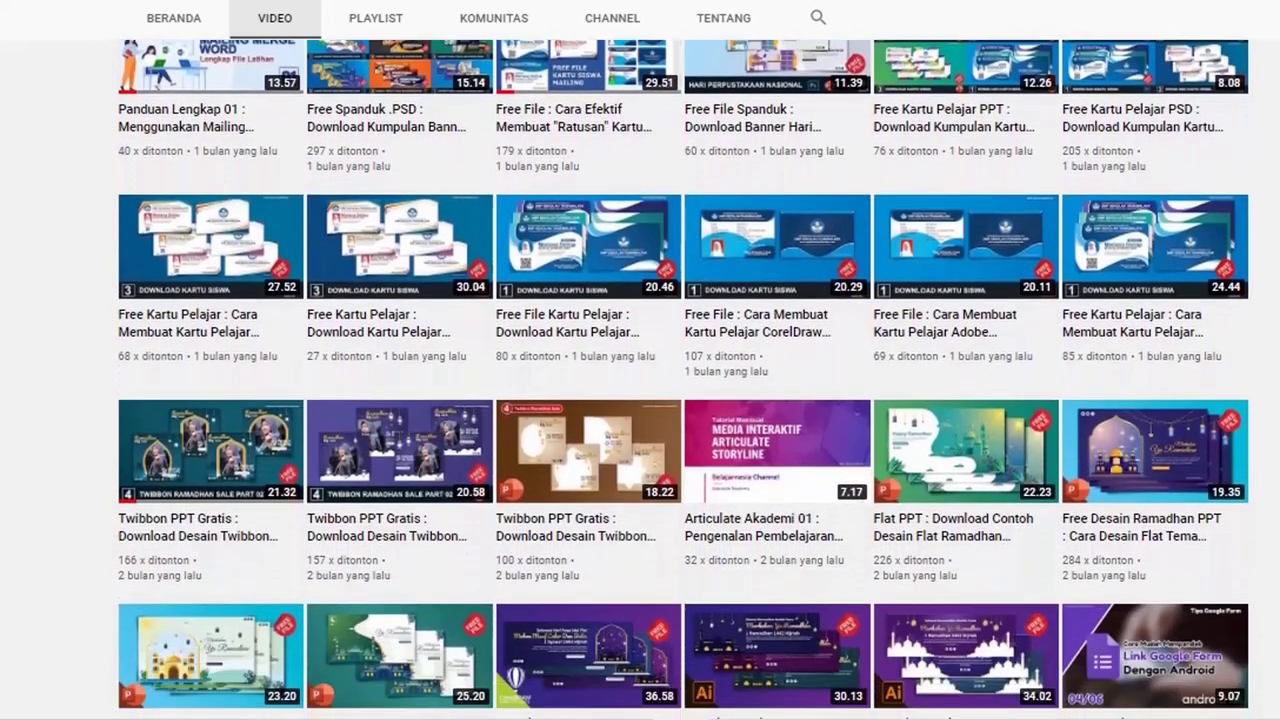
{"action": "scroll", "coordinate": [640, 400], "scroll_direction": "down", "scroll_amount": 1}
{"action": "scroll", "coordinate": [640, 400], "scroll_direction": "down", "scroll_amount": 2}
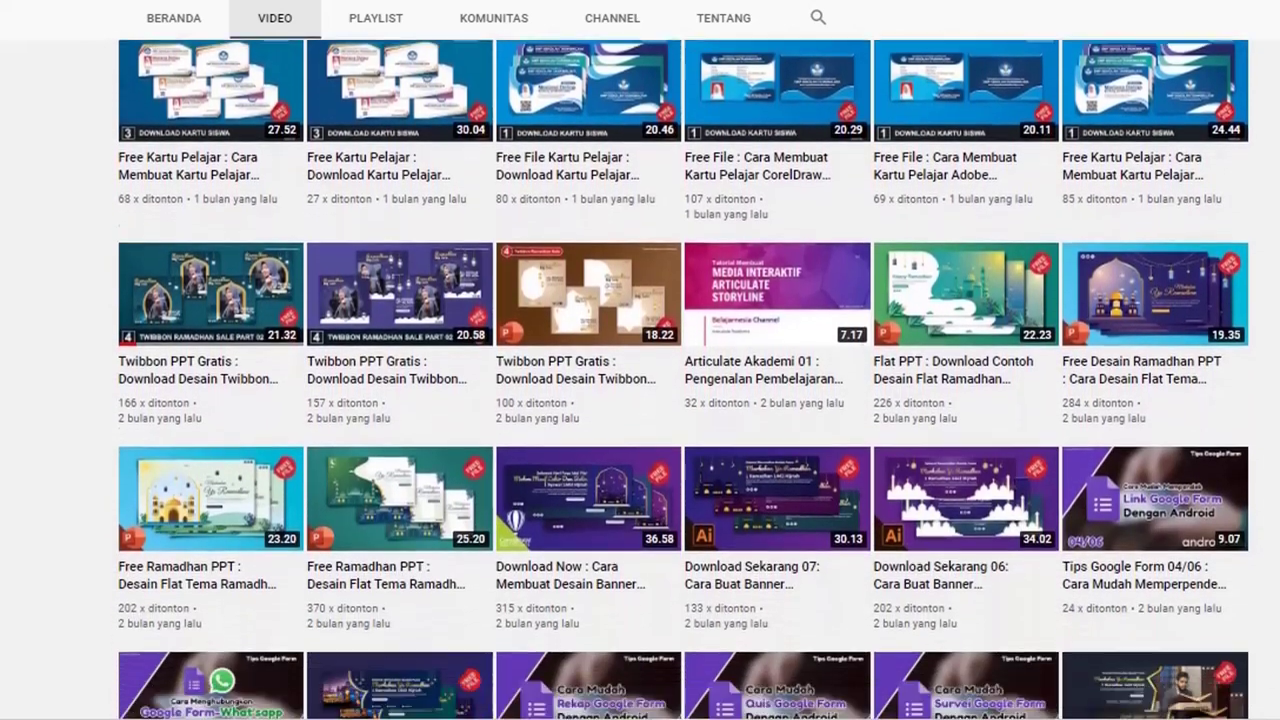
{"action": "scroll", "coordinate": [640, 400], "scroll_direction": "down", "scroll_amount": 2}
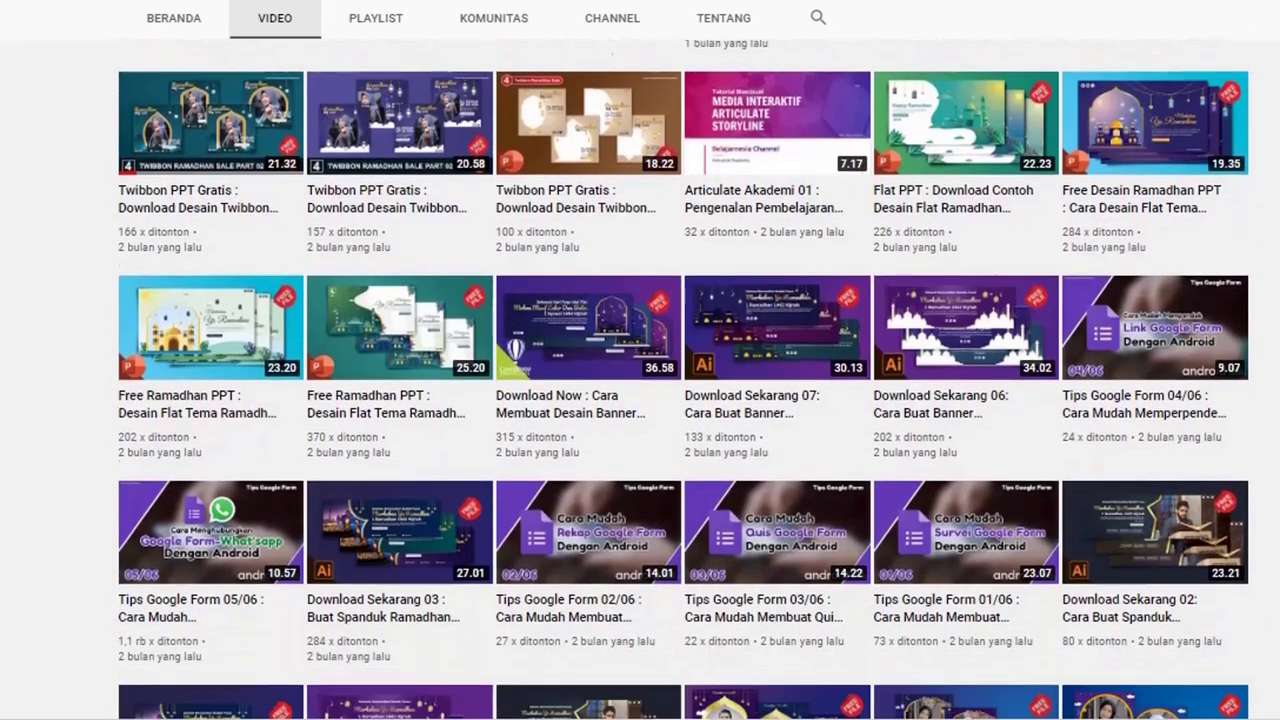
{"action": "scroll", "coordinate": [640, 400], "scroll_direction": "down", "scroll_amount": 1}
{"action": "scroll", "coordinate": [640, 400], "scroll_direction": "down", "scroll_amount": 1}
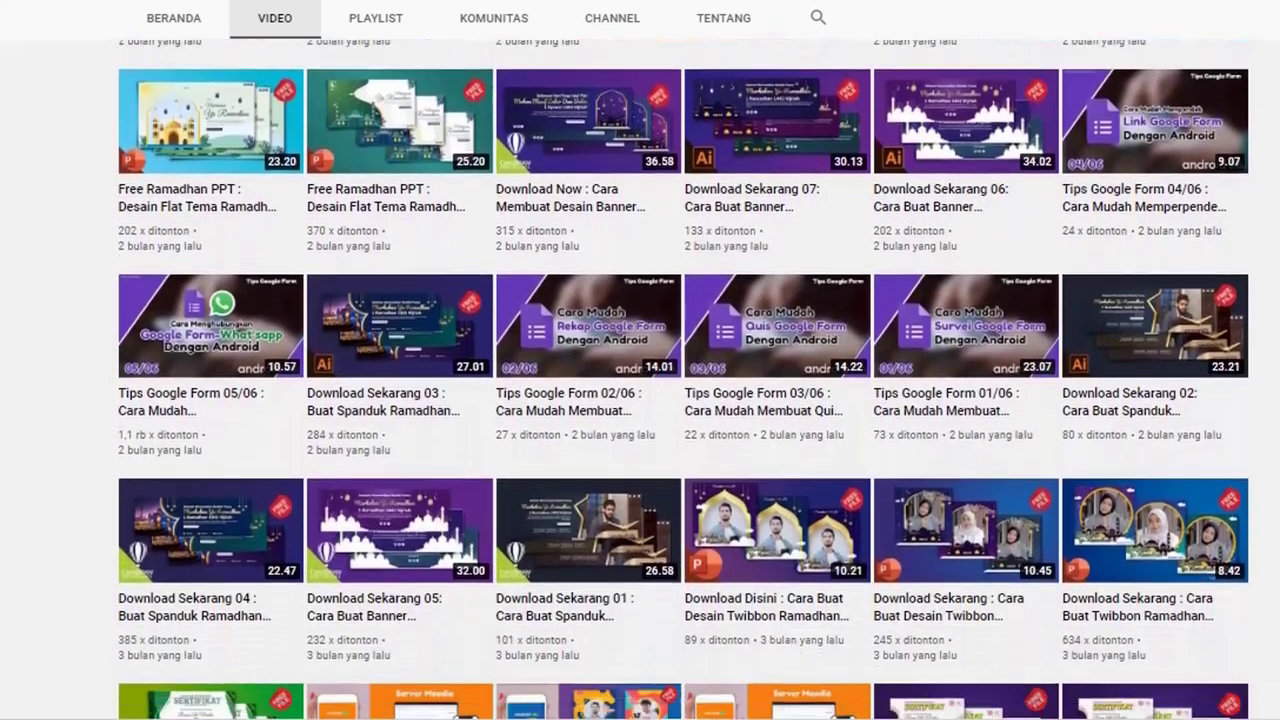
{"action": "scroll", "coordinate": [640, 400], "scroll_direction": "down", "scroll_amount": 1}
{"action": "scroll", "coordinate": [640, 400], "scroll_direction": "down", "scroll_amount": 1}
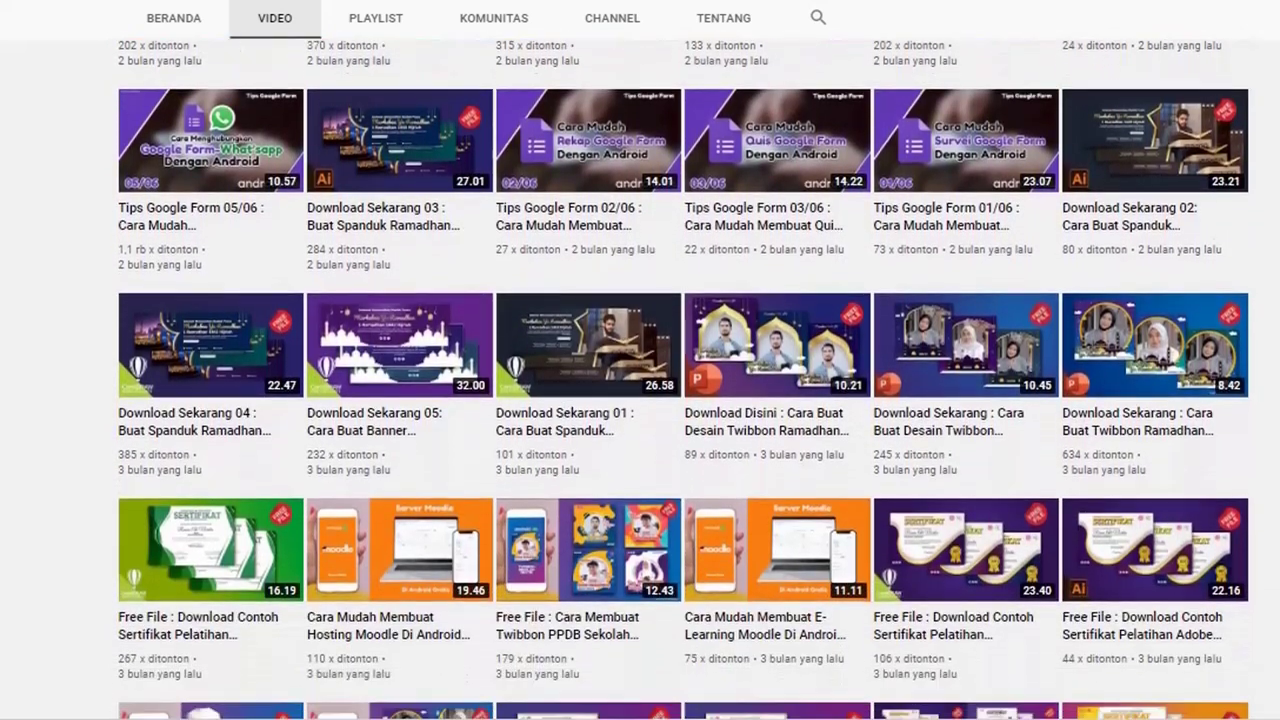
{"action": "scroll", "coordinate": [640, 400], "scroll_direction": "down", "scroll_amount": 1}
{"action": "scroll", "coordinate": [640, 400], "scroll_direction": "down", "scroll_amount": 1}
{"action": "scroll", "coordinate": [640, 400], "scroll_direction": "down", "scroll_amount": 1}
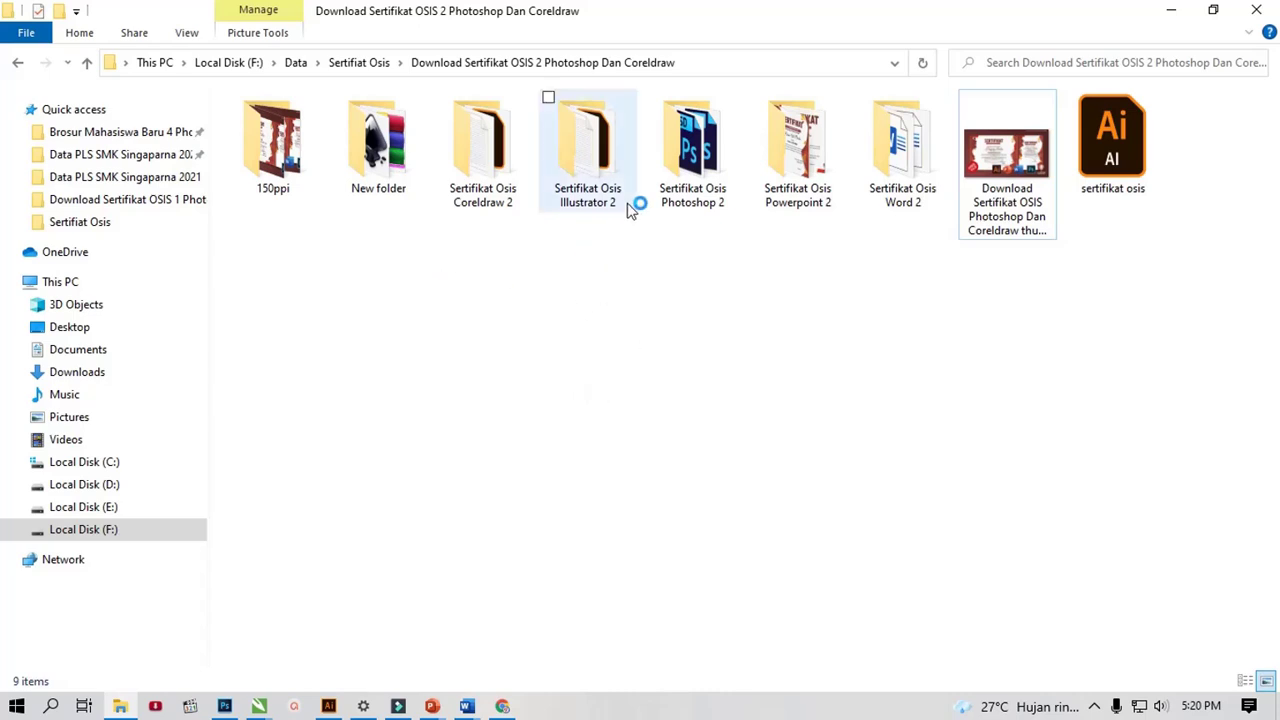
Step: Inspect the certificate files in the Coreldraw 2 and Illustrator 2 folders, returning to the parent each time
{"action": "double_click", "coordinate": [515, 195]}
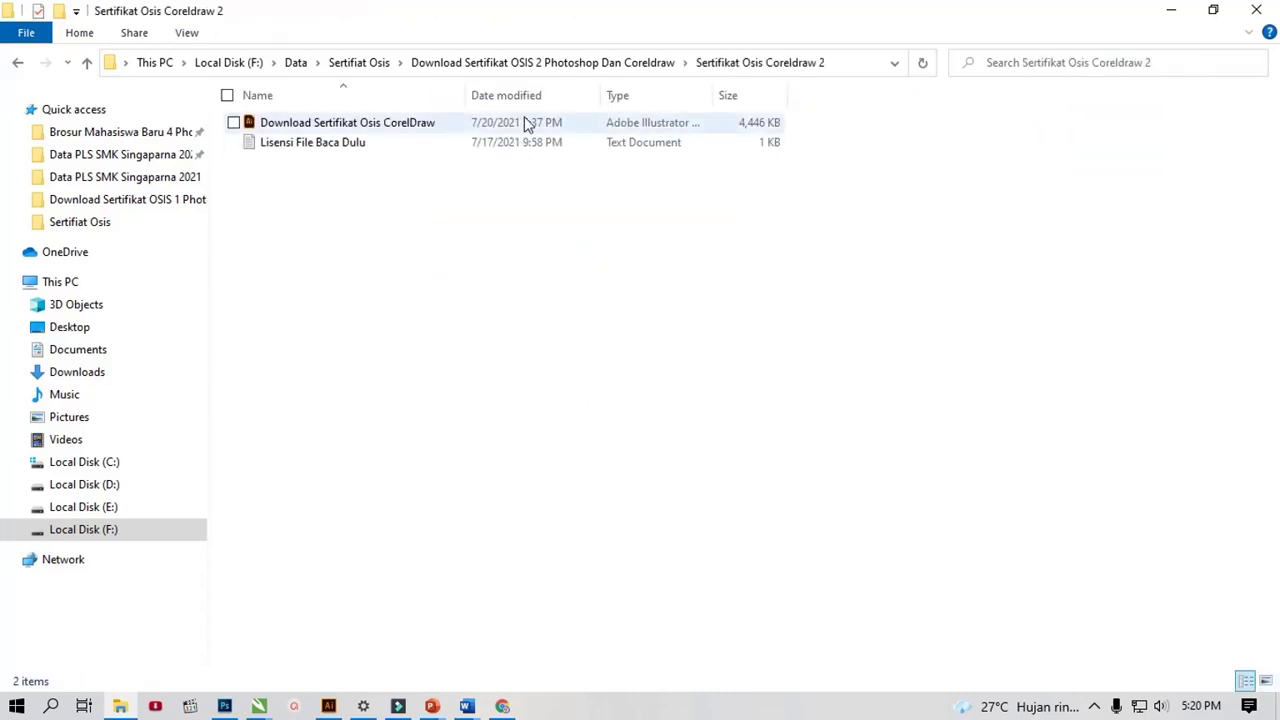
{"action": "left_click", "coordinate": [357, 123]}
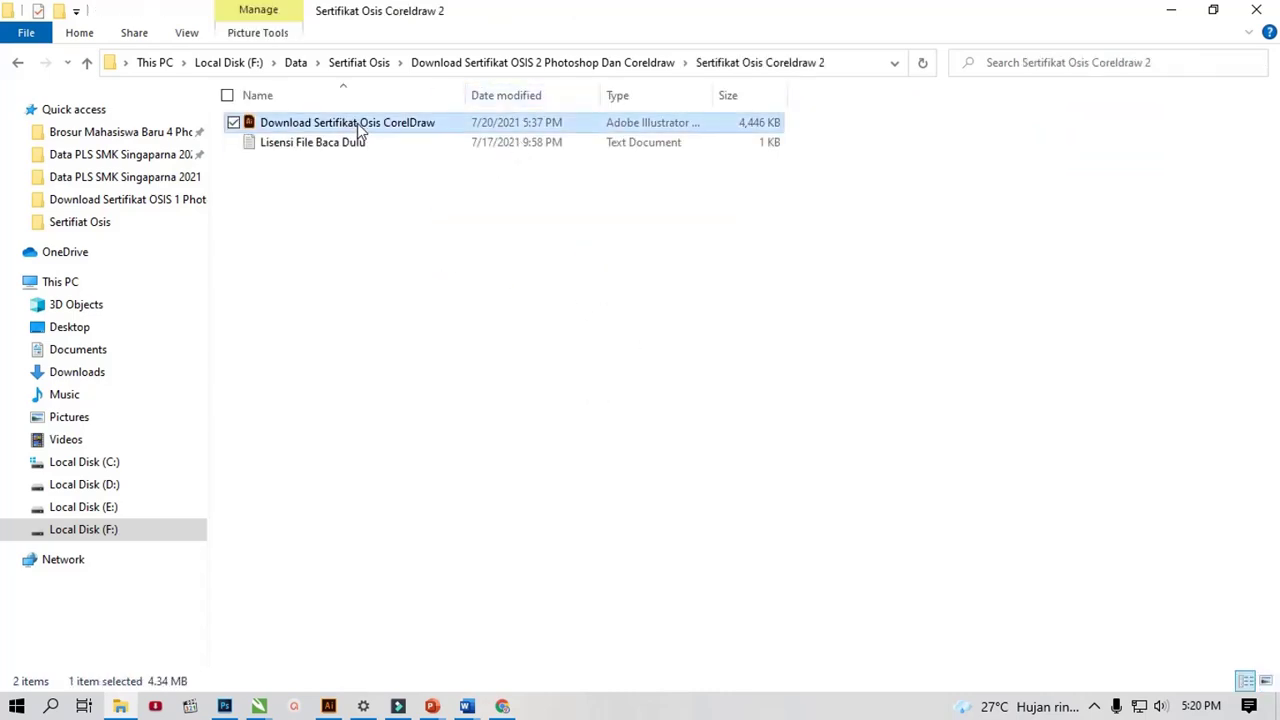
{"action": "right_click", "coordinate": [414, 122]}
{"action": "mouse_move", "coordinate": [469, 260]}
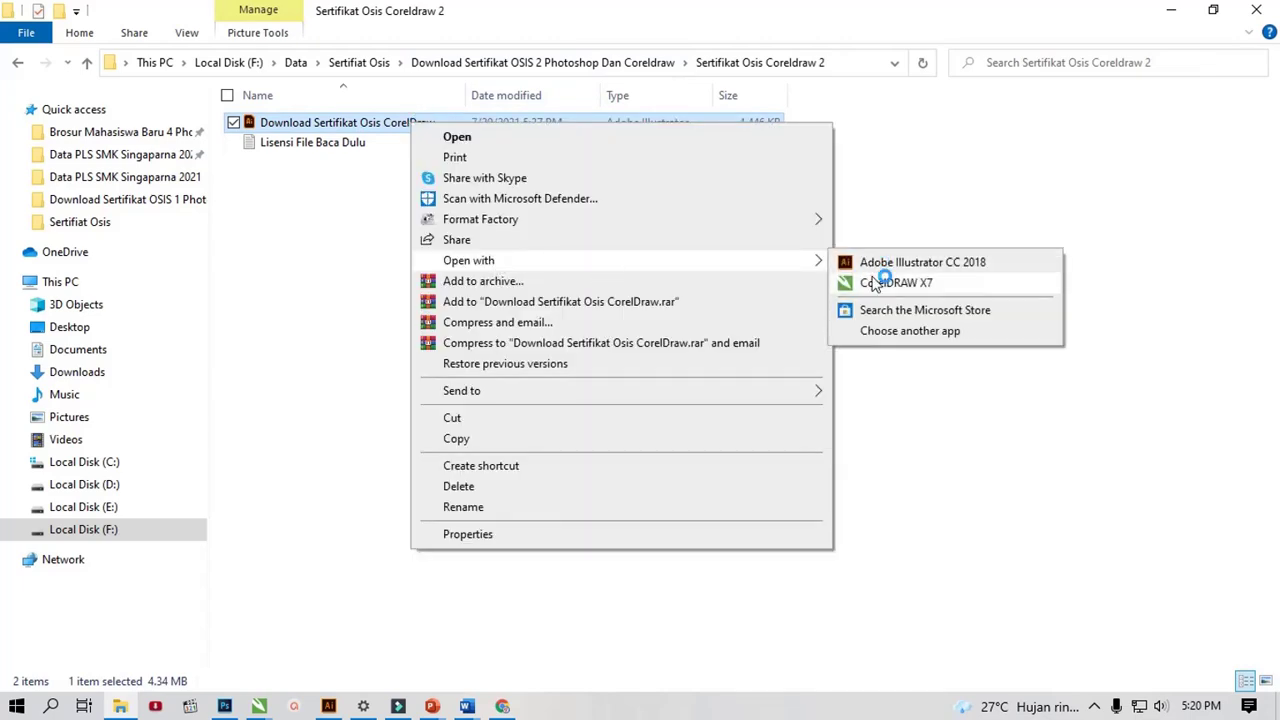
{"action": "key", "text": "alt+Left"}
{"action": "double_click", "coordinate": [591, 200]}
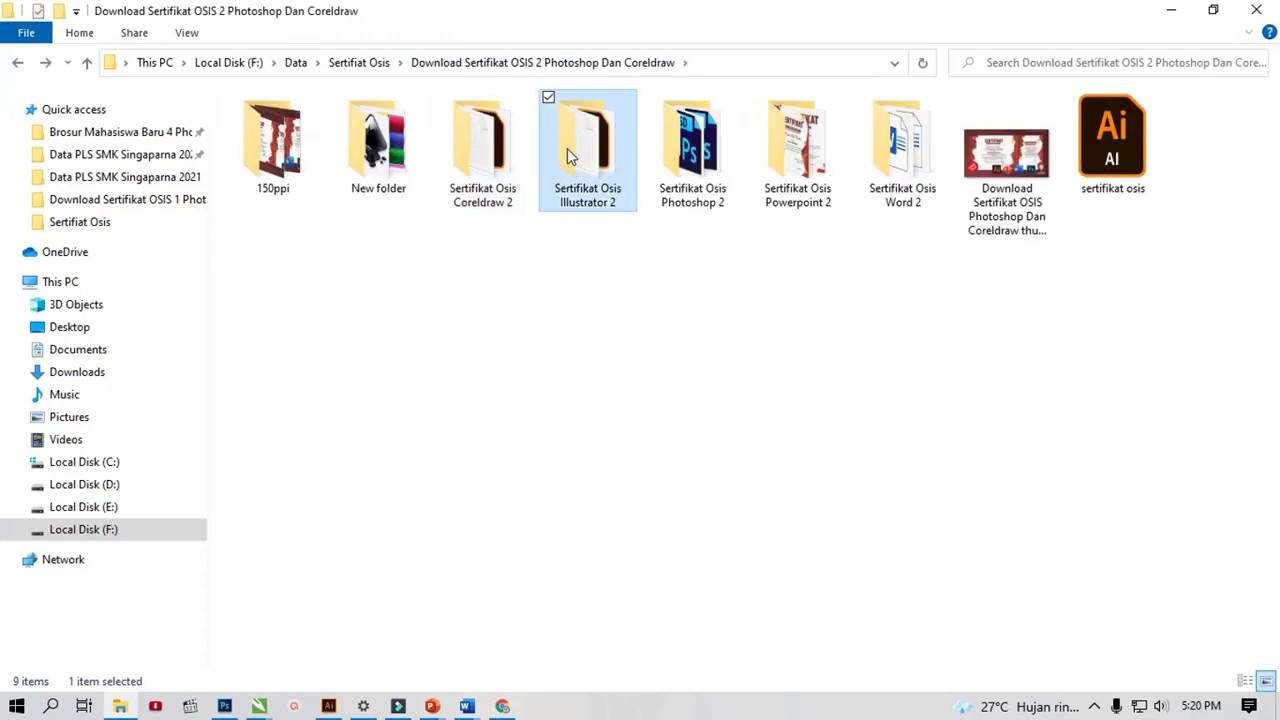
{"action": "left_click", "coordinate": [418, 128]}
{"action": "right_click", "coordinate": [420, 134]}
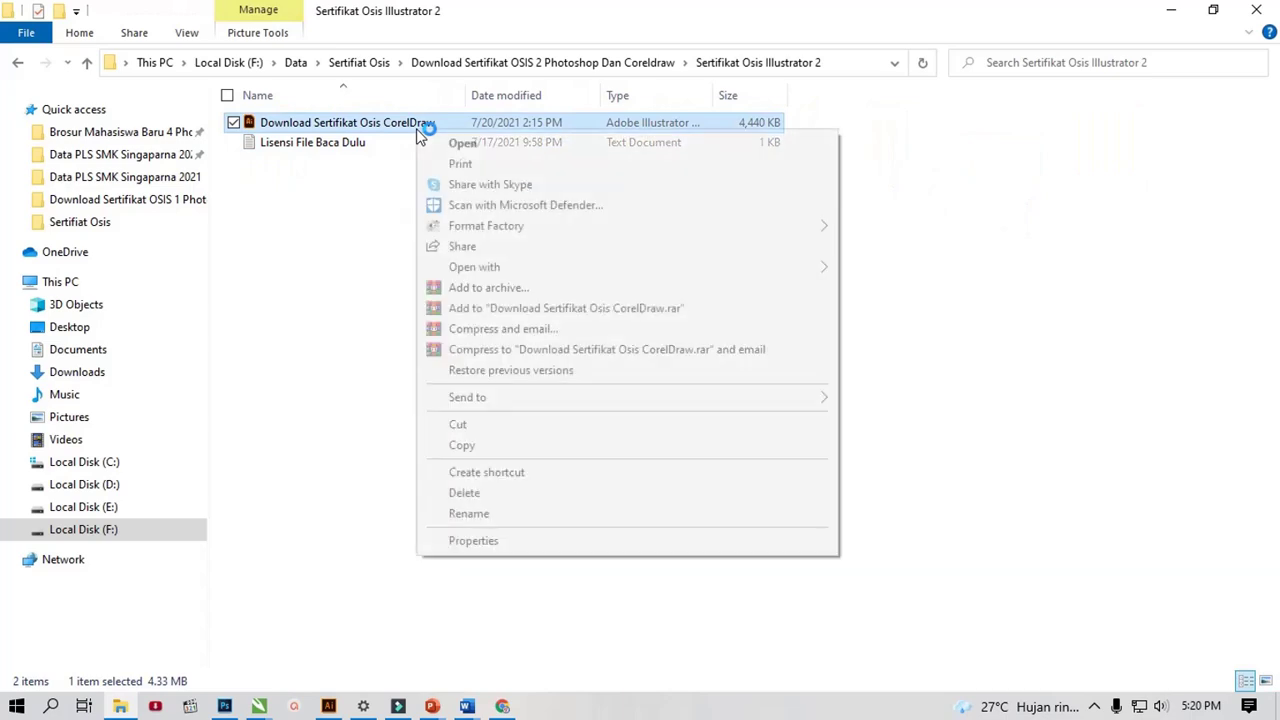
{"action": "left_click", "coordinate": [460, 144]}
{"action": "key", "text": "alt+Left"}
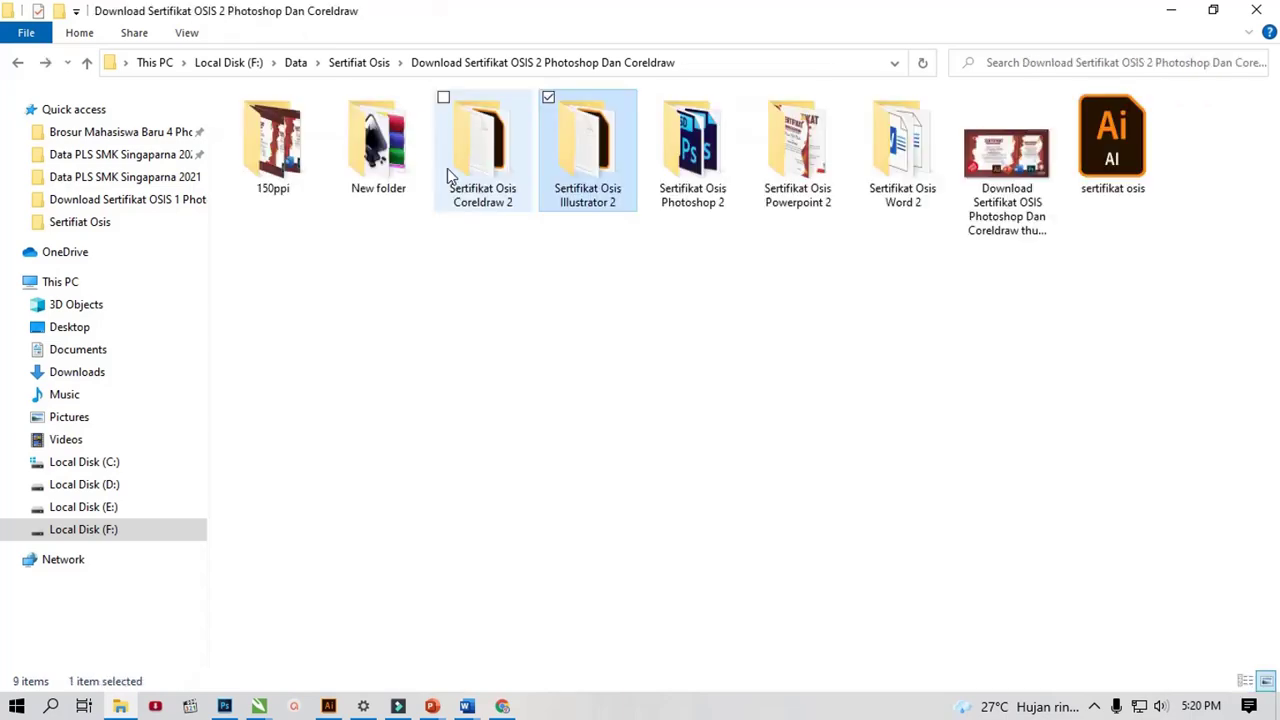
Step: Inspect the certificate files in the Sertifikat Osis Photoshop 2 folder, then go back up
{"action": "double_click", "coordinate": [692, 145]}
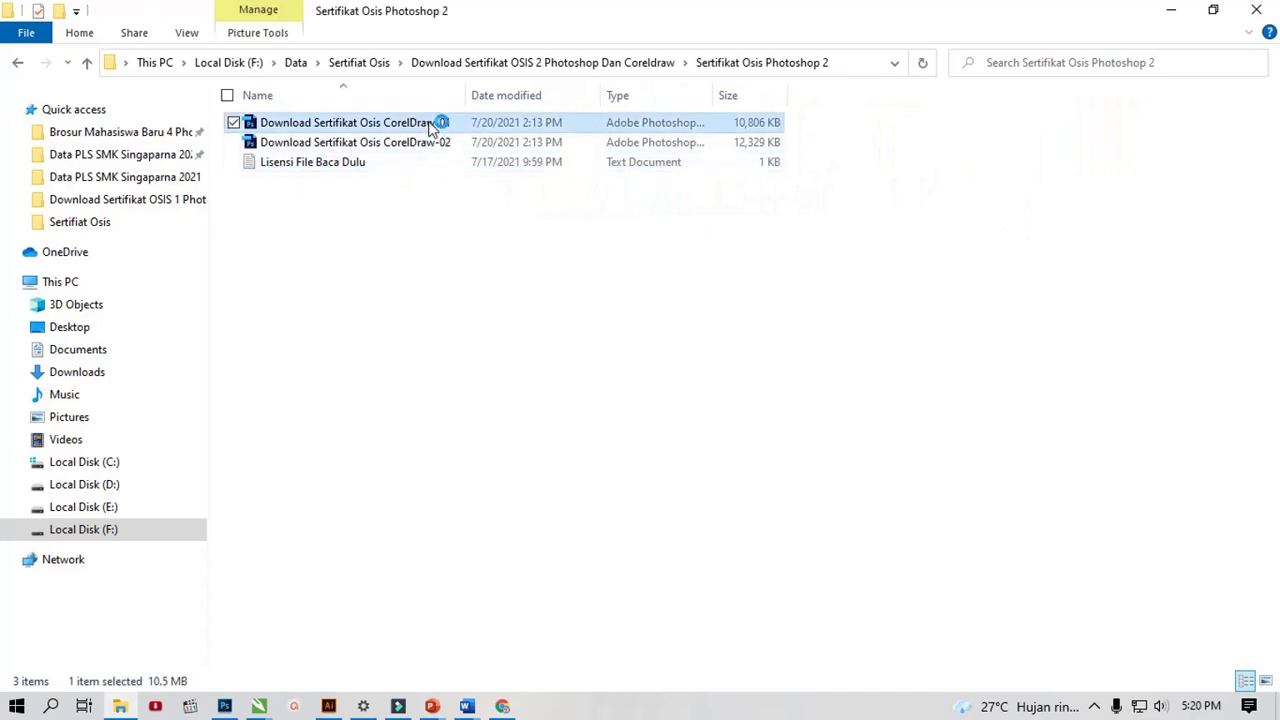
{"action": "left_click", "coordinate": [430, 146]}
{"action": "right_click", "coordinate": [434, 128]}
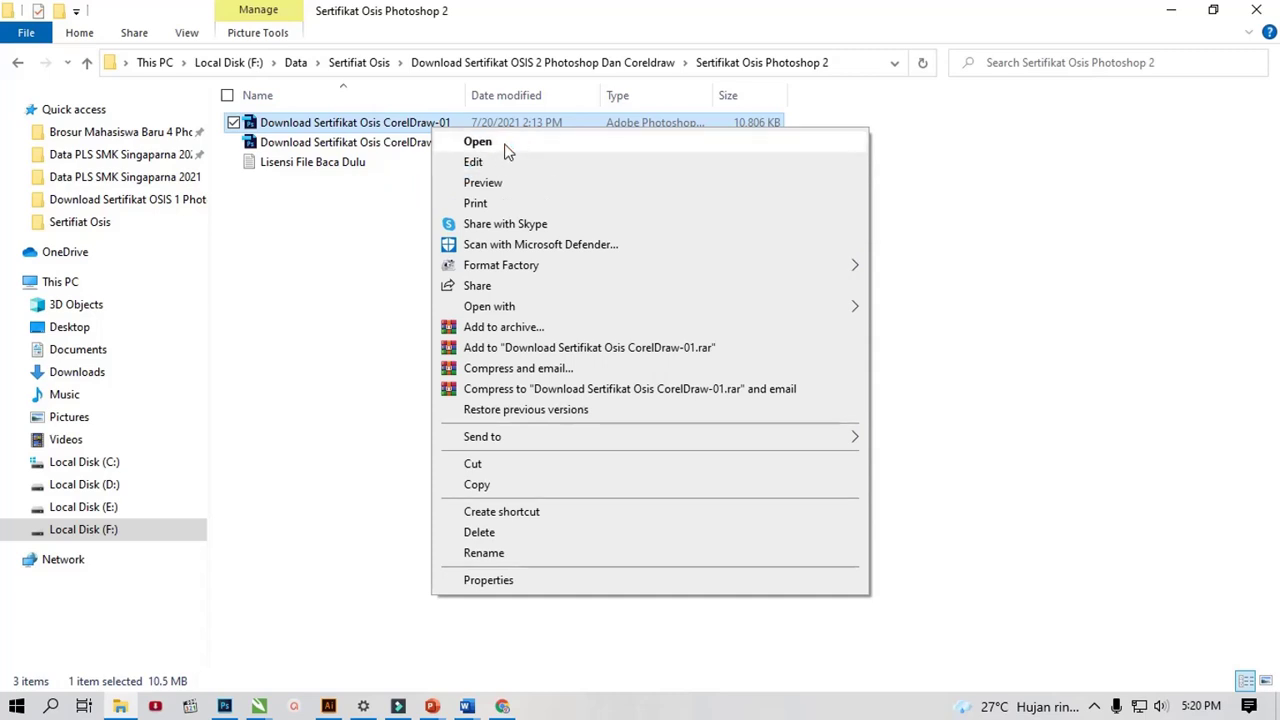
{"action": "left_click", "coordinate": [380, 225]}
{"action": "key", "text": "alt+Up"}
Step: Inspect the two PowerPoint certificate designs in the Sertifikat Osis Powerpoint 2 folder, then go back
{"action": "key", "text": "Right"}
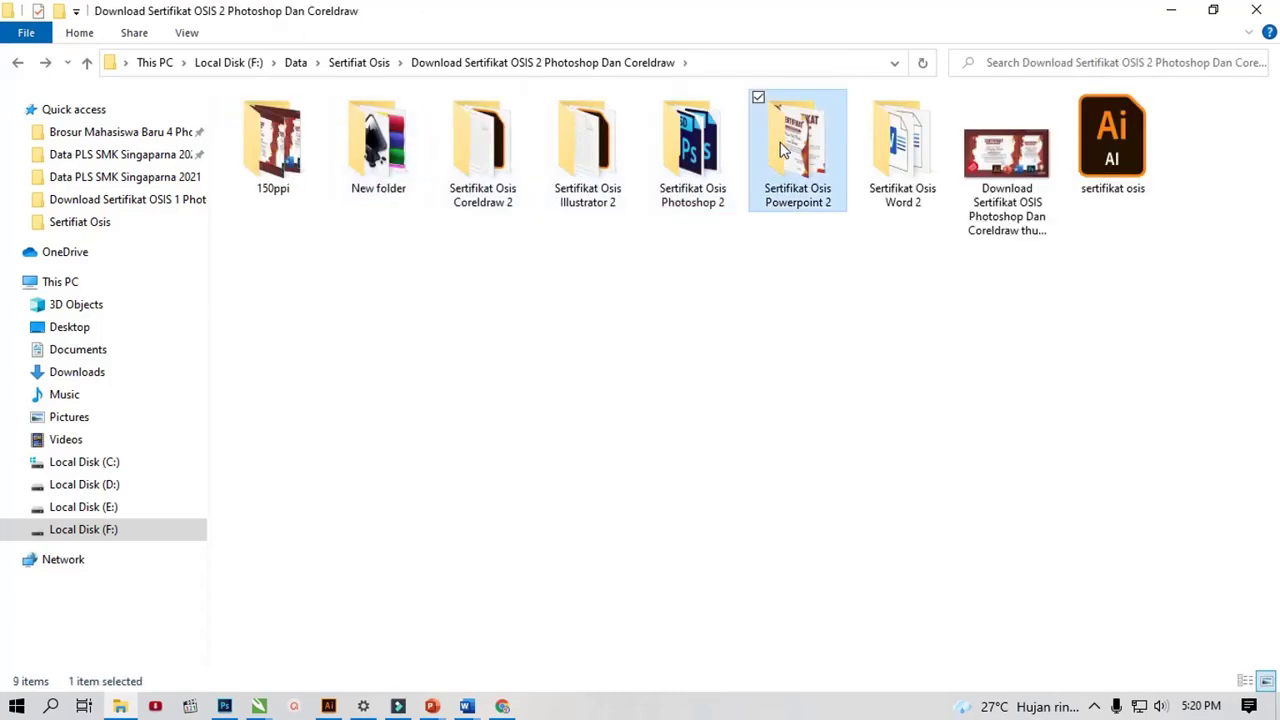
{"action": "key", "text": "Return"}
{"action": "left_click_drag", "start_coordinate": [491, 186], "coordinate": [487, 128]}
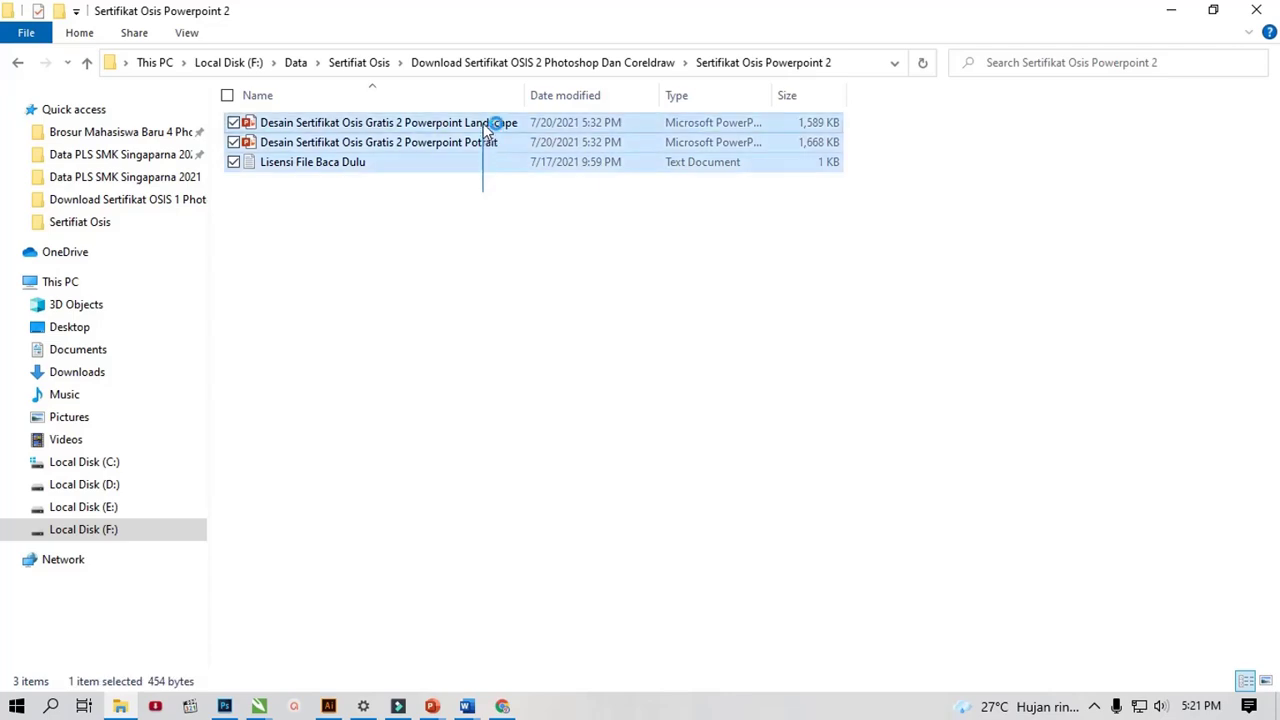
{"action": "right_click", "coordinate": [487, 128]}
{"action": "left_click", "coordinate": [441, 230]}
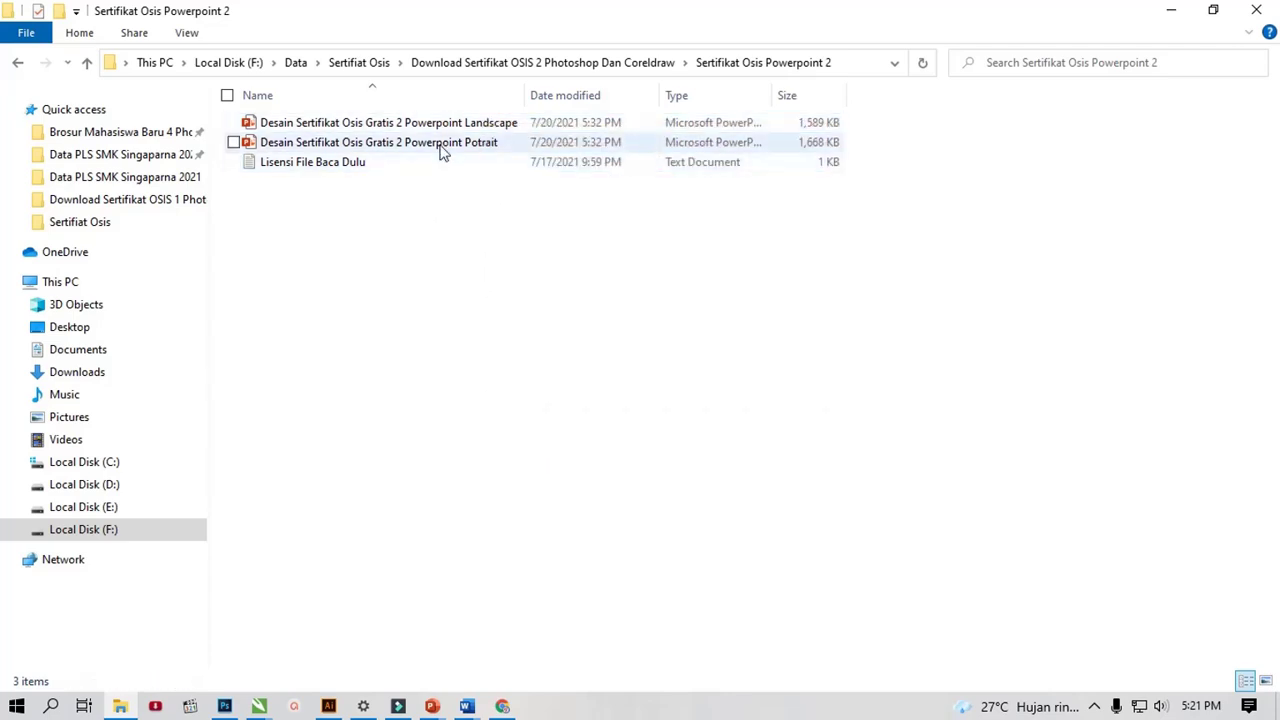
{"action": "left_click", "coordinate": [443, 145]}
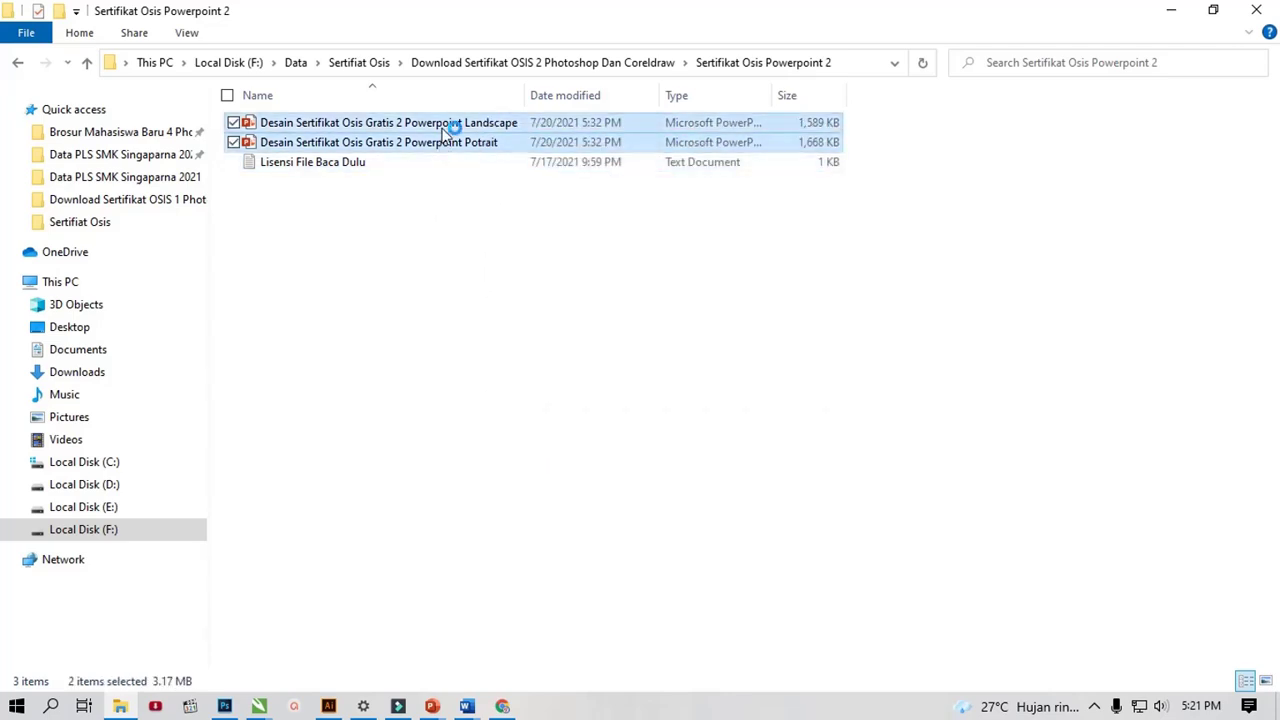
{"action": "right_click", "coordinate": [447, 128]}
{"action": "left_click", "coordinate": [397, 215]}
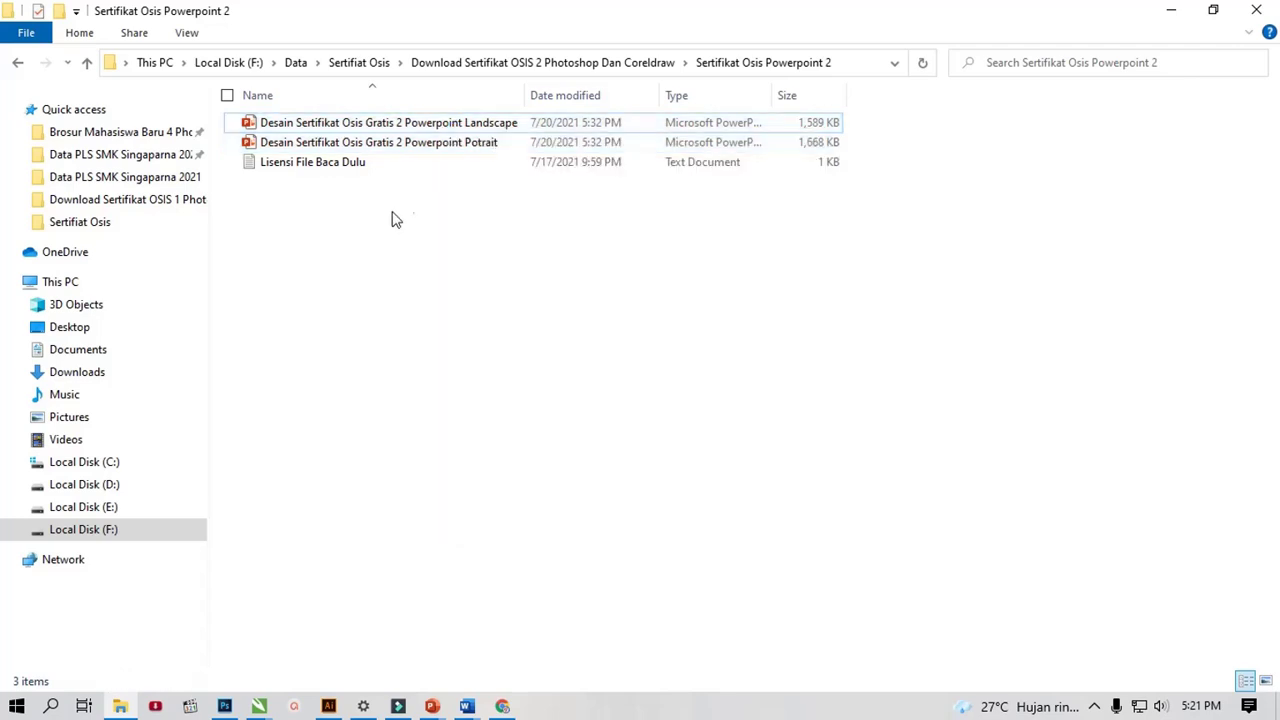
{"action": "key", "text": "BackSpace"}
Step: Inspect the two Word certificate designs in the Sertifikat Osis Word 2 folder, then return to the parent
{"action": "double_click", "coordinate": [906, 143]}
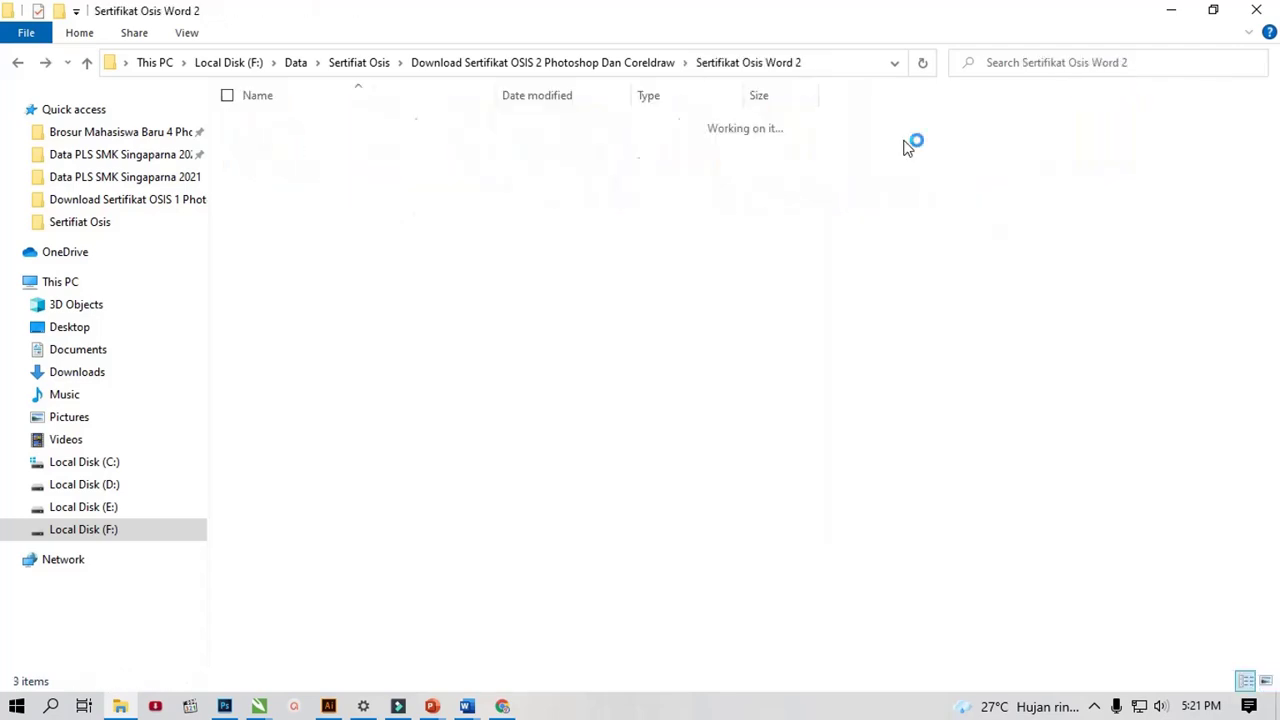
{"action": "double_click", "coordinate": [372, 124]}
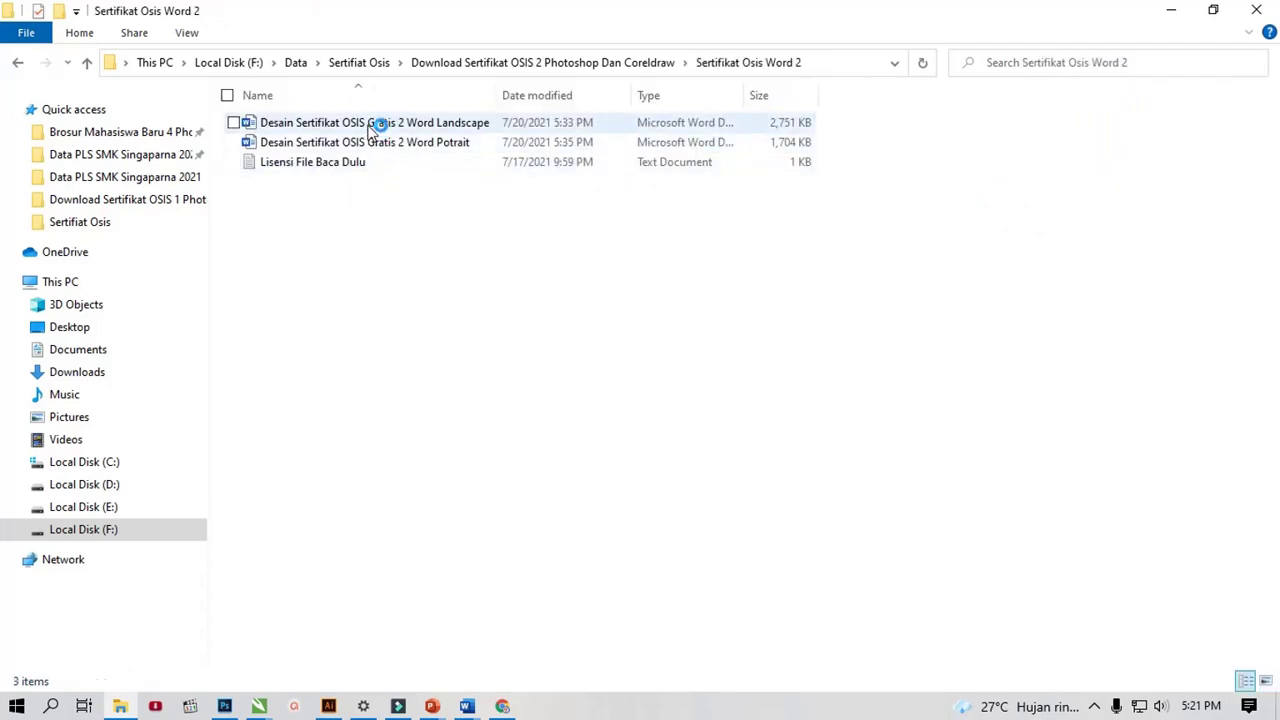
{"action": "left_click", "coordinate": [372, 124]}
{"action": "right_click", "coordinate": [368, 143]}
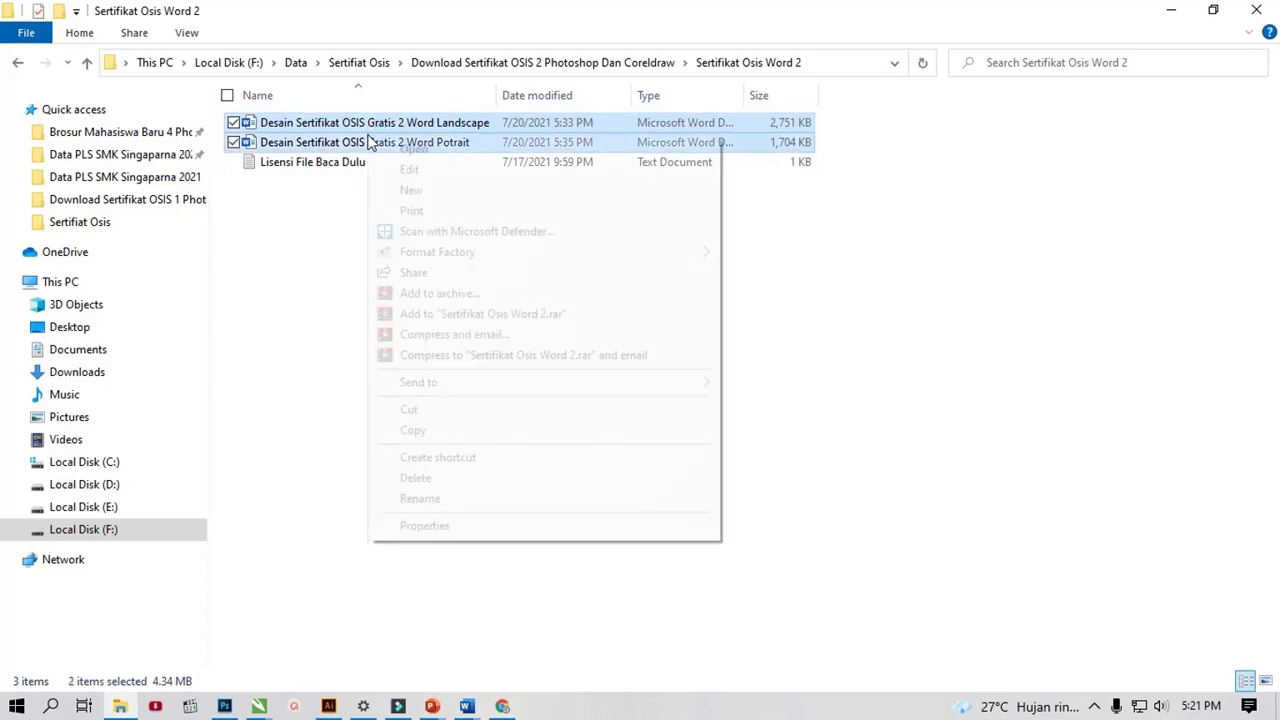
{"action": "left_click", "coordinate": [304, 290]}
{"action": "key", "text": "alt+Up"}
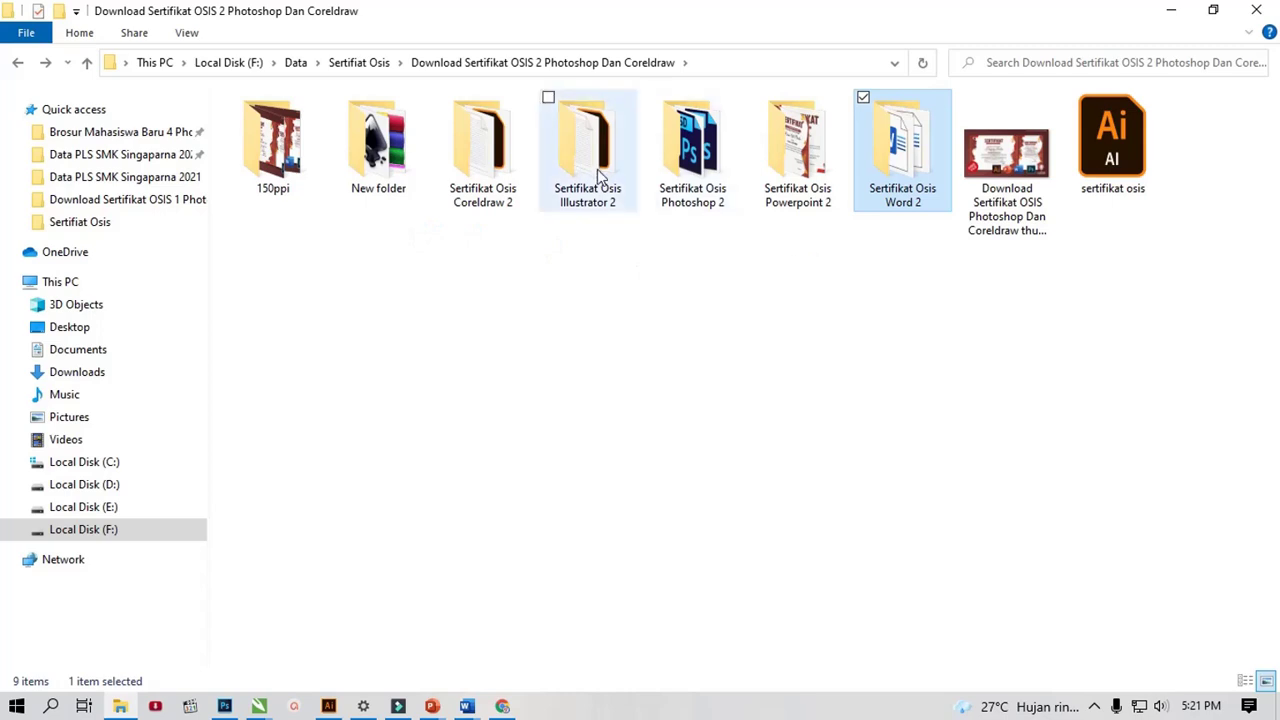
Step: Copy Logo Osis from Sertifiat Osis and paste it into the Download Sertifikat OSIS 2 folder
{"action": "left_click", "coordinate": [382, 70]}
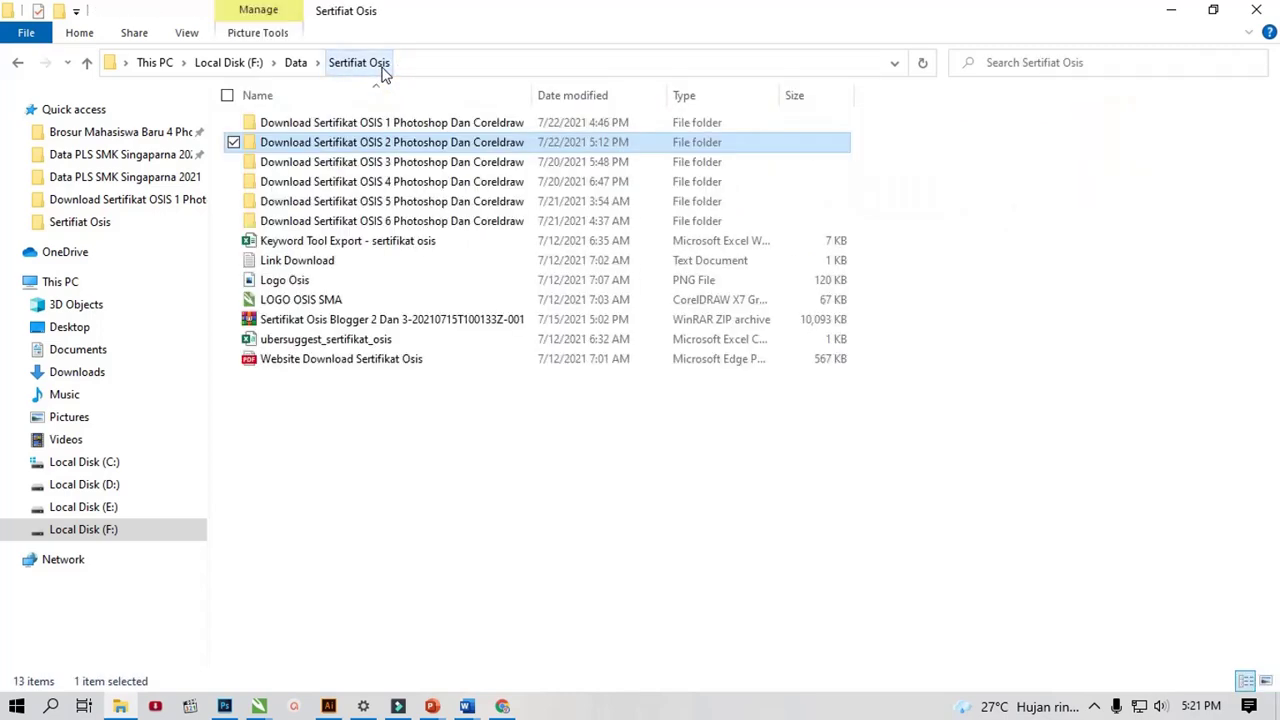
{"action": "left_click", "coordinate": [390, 122]}
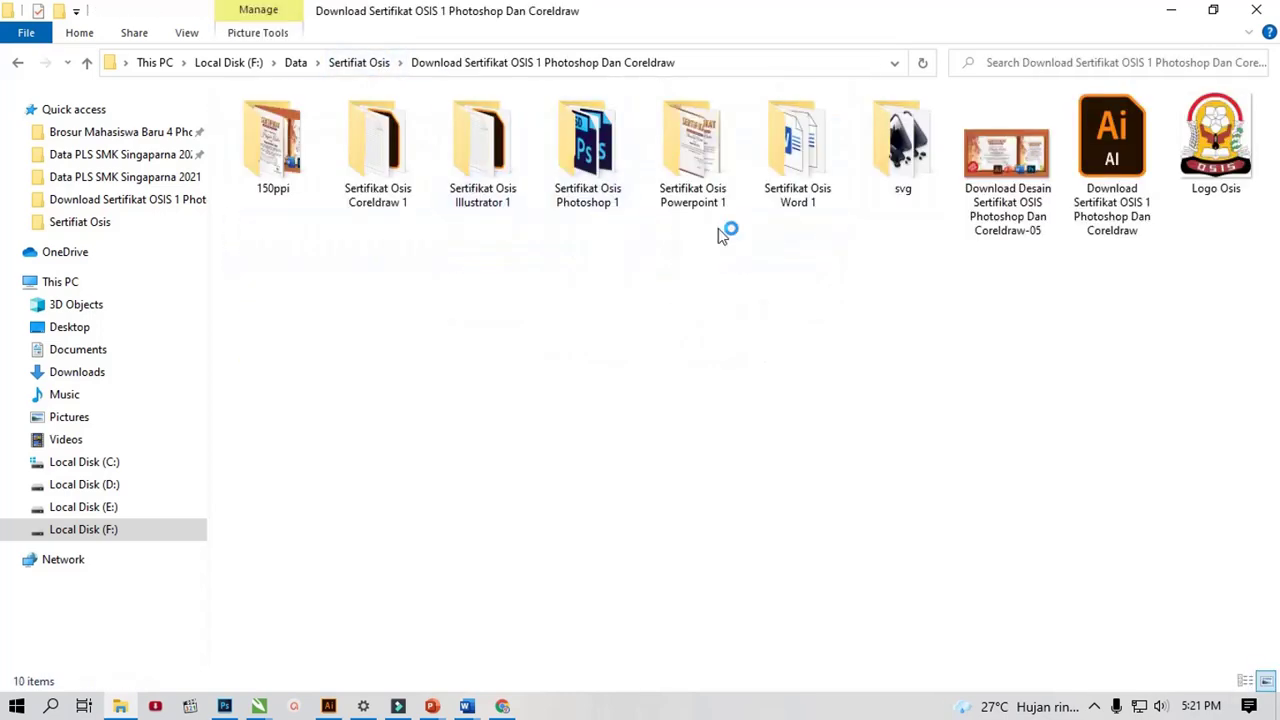
{"action": "left_click", "coordinate": [1210, 180]}
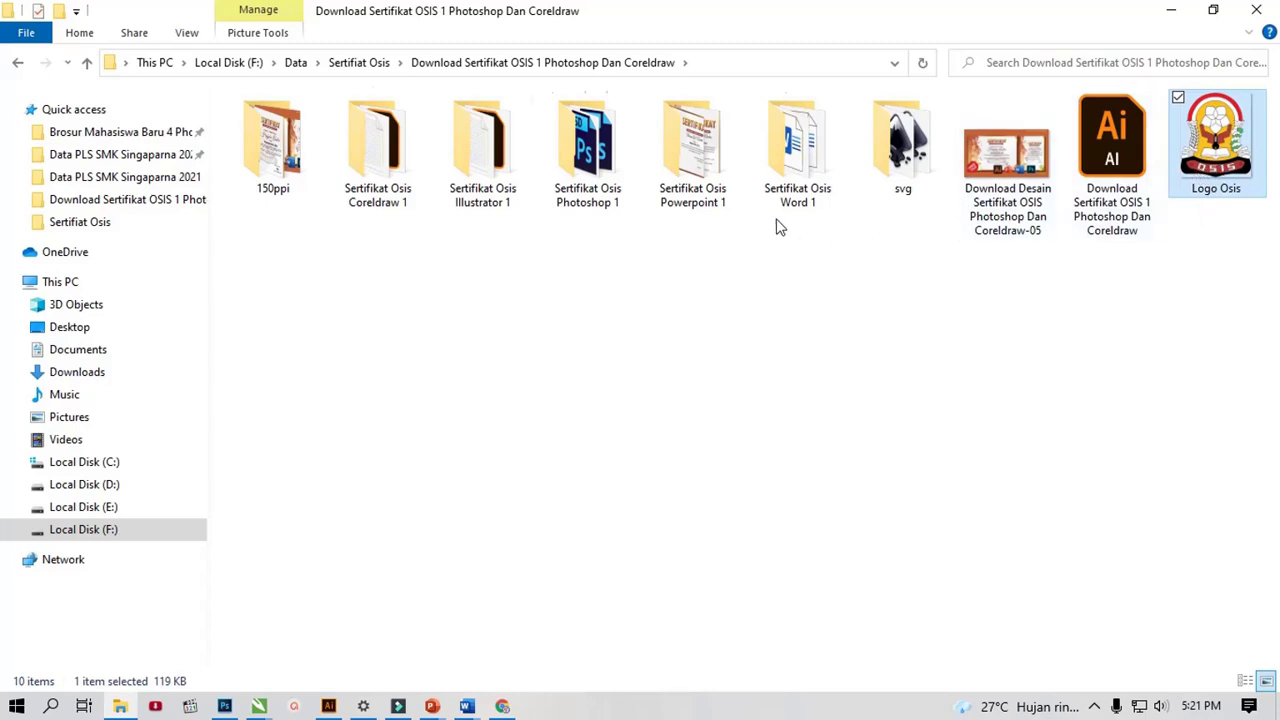
{"action": "key", "text": "alt+Up"}
{"action": "double_click", "coordinate": [421, 140]}
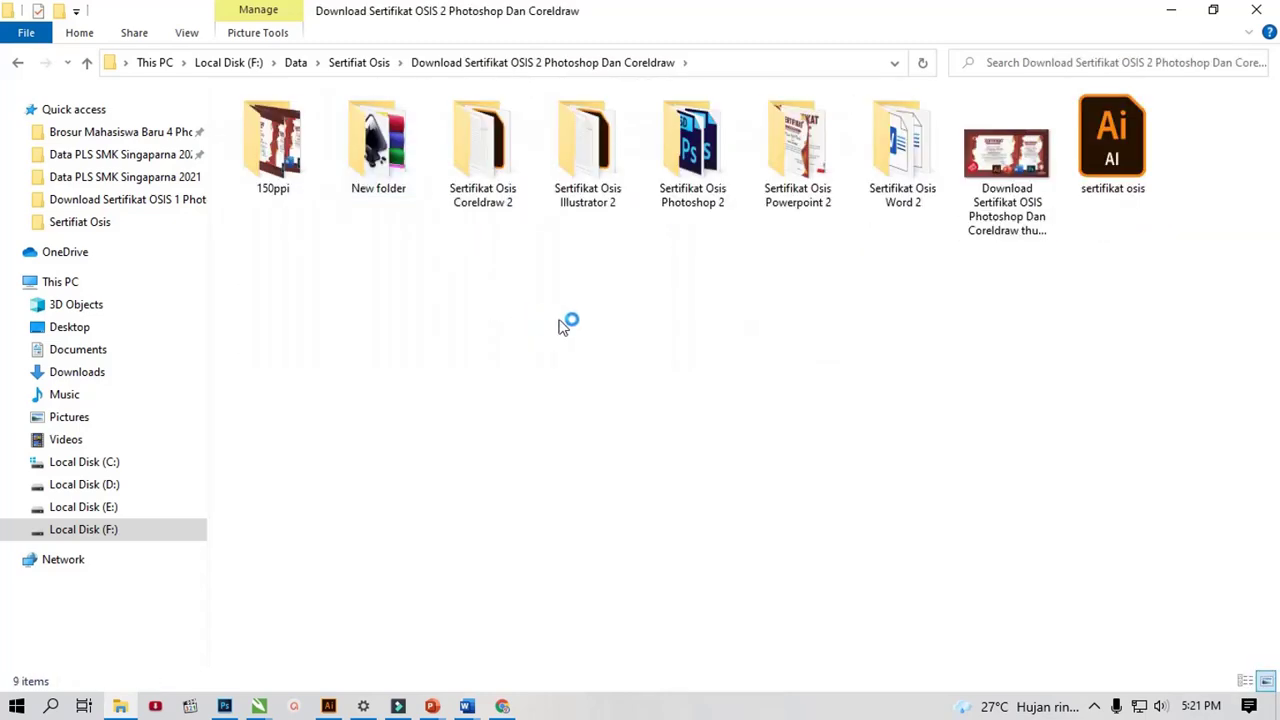
{"action": "right_click", "coordinate": [566, 322]}
{"action": "left_click", "coordinate": [630, 452]}
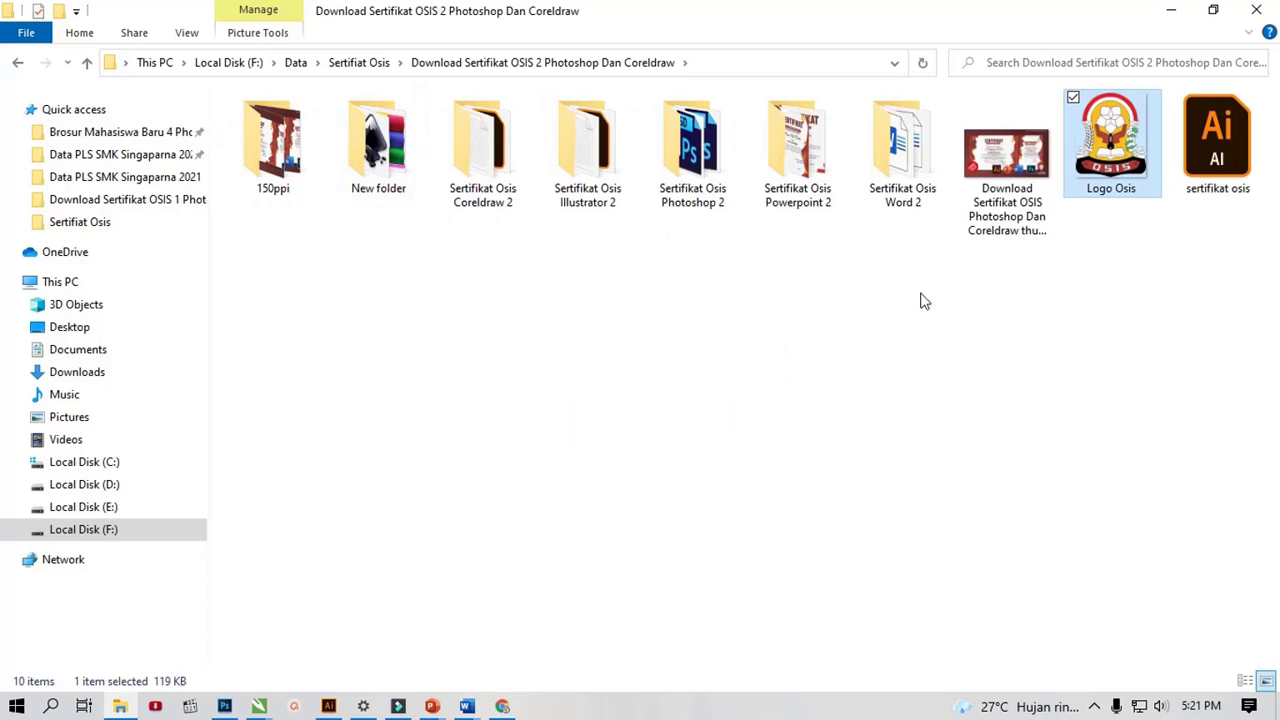
{"action": "left_click", "coordinate": [708, 277]}
{"action": "left_click", "coordinate": [500, 177]}
{"action": "double_click", "coordinate": [500, 177]}
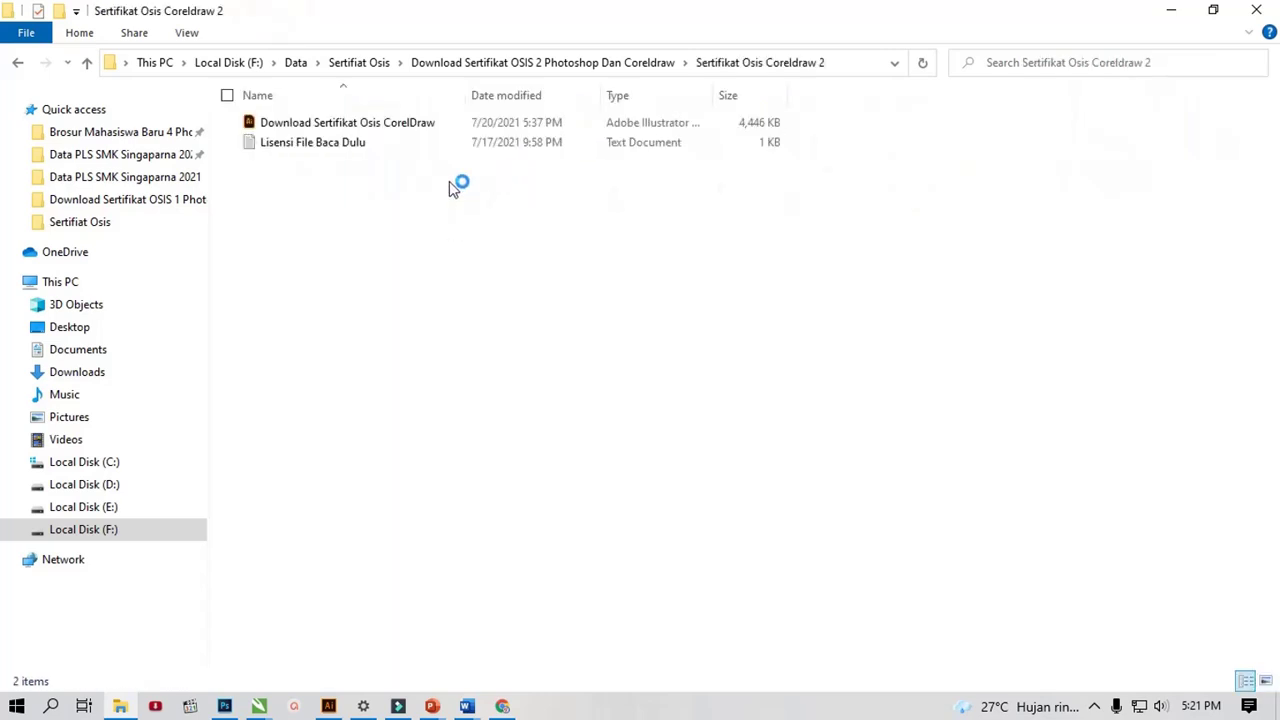
{"action": "left_click", "coordinate": [286, 142]}
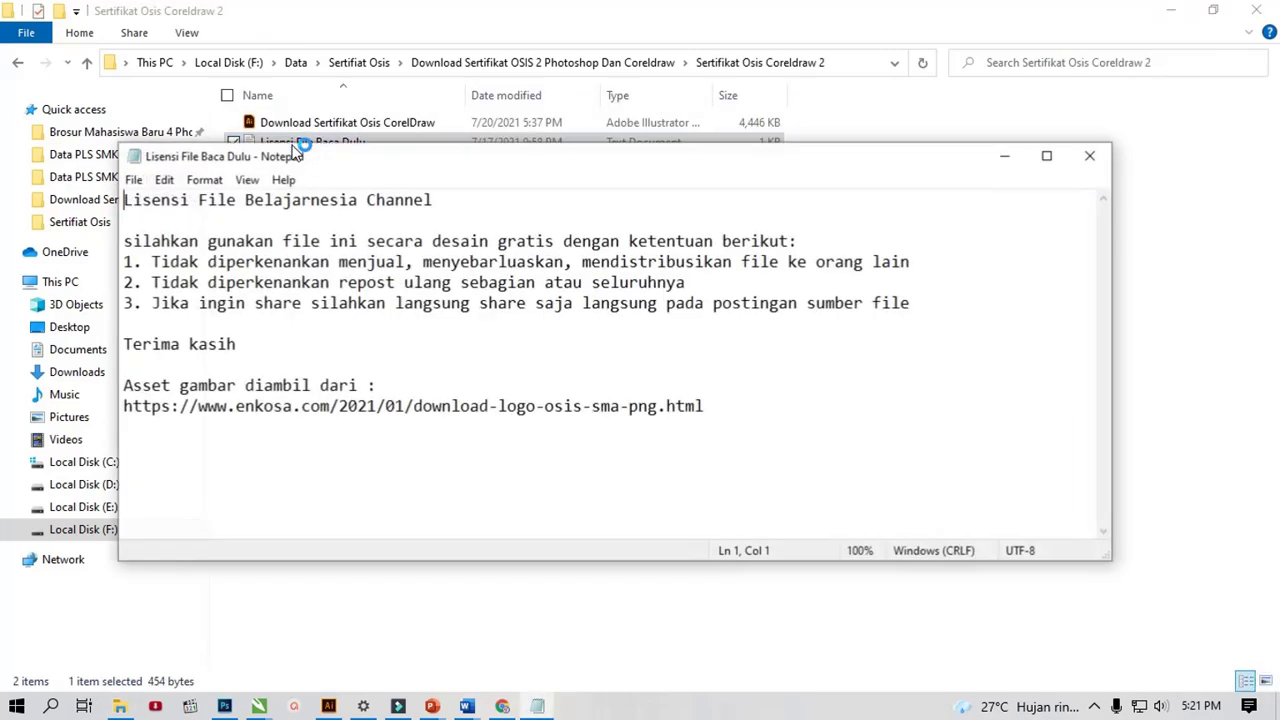
{"action": "mouse_move", "coordinate": [727, 413]}
{"action": "left_mouse_down"}
{"action": "mouse_move", "coordinate": [126, 409]}
{"action": "mouse_move", "coordinate": [121, 390]}
{"action": "left_mouse_up"}
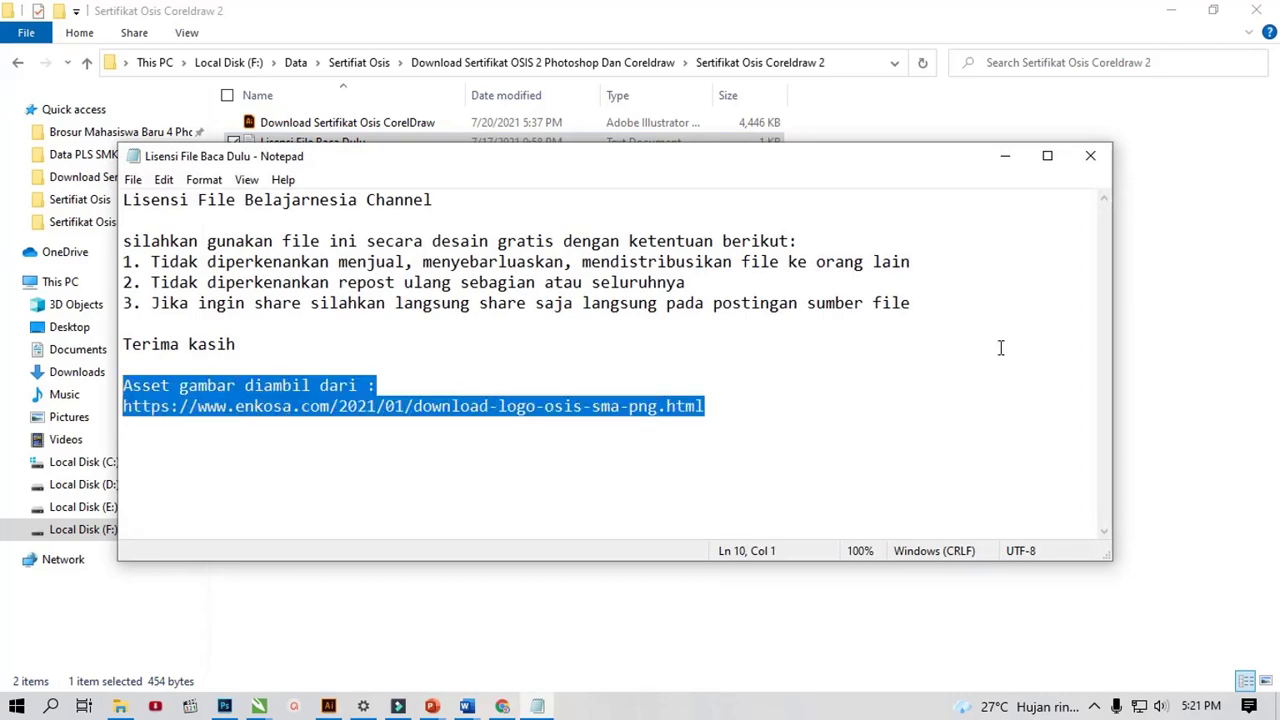
{"action": "left_click", "coordinate": [1091, 155]}
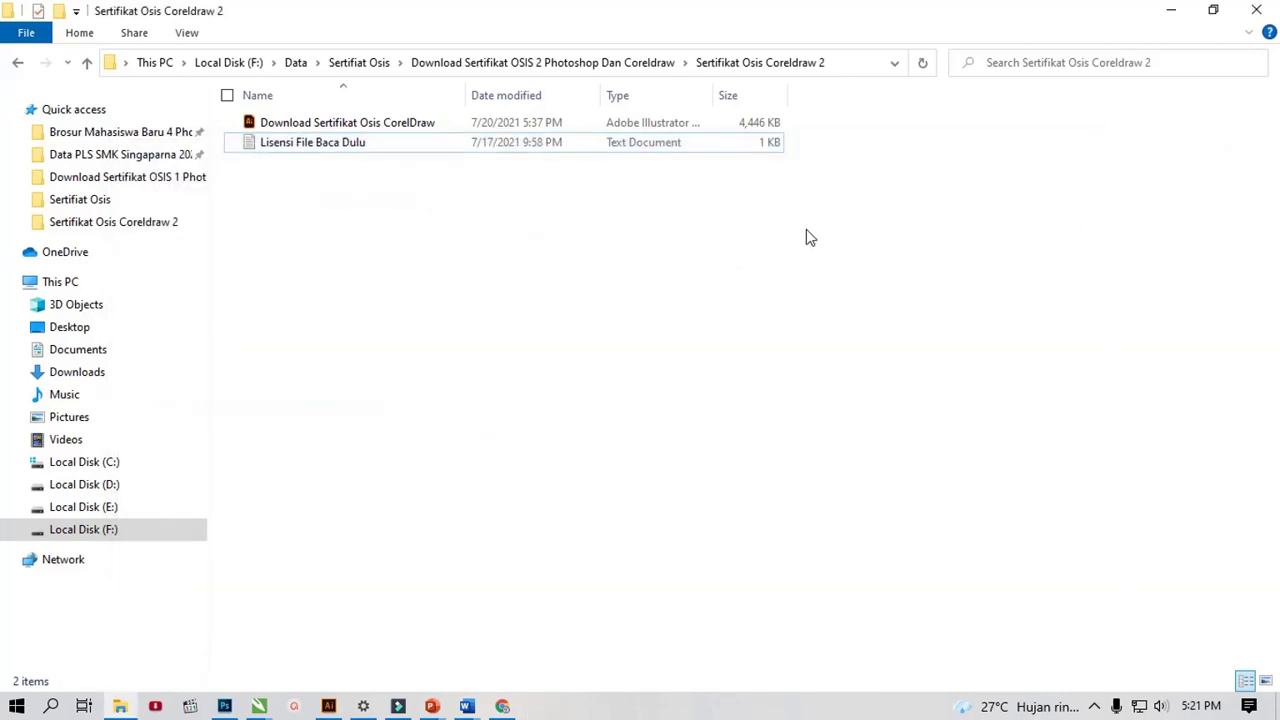
{"action": "key", "text": "BackSpace"}
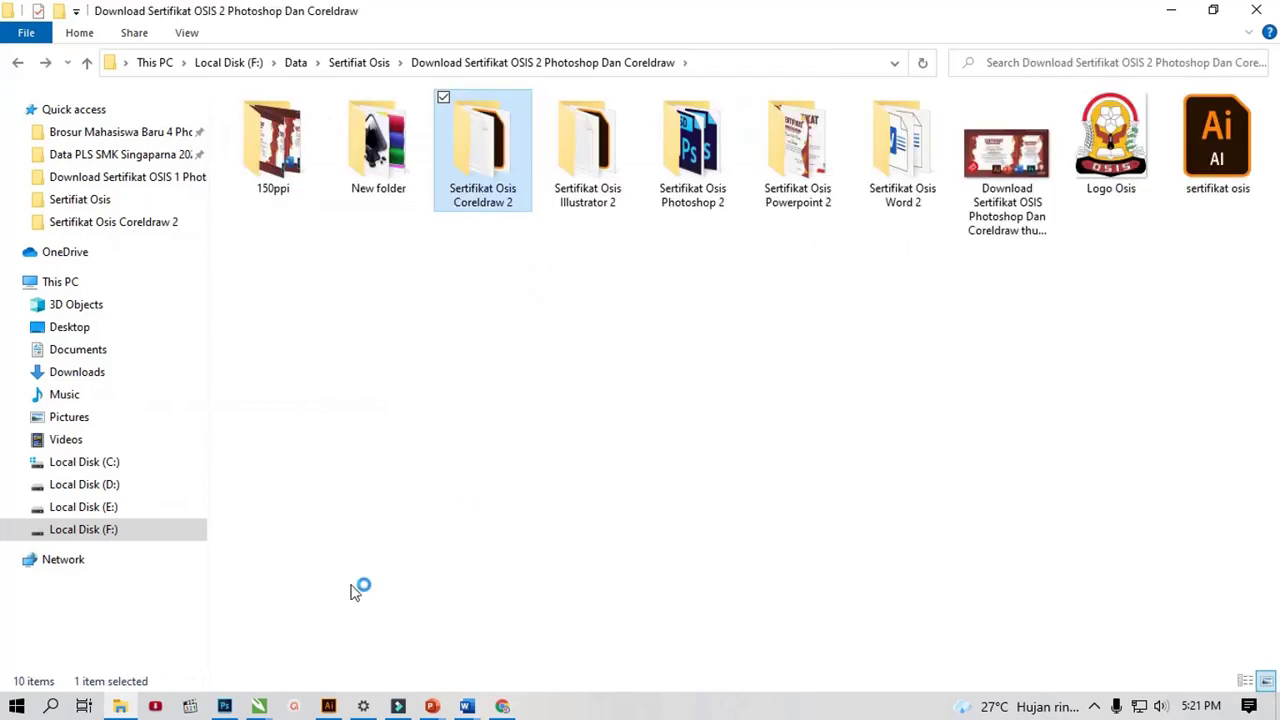
{"action": "mouse_move", "coordinate": [259, 706]}
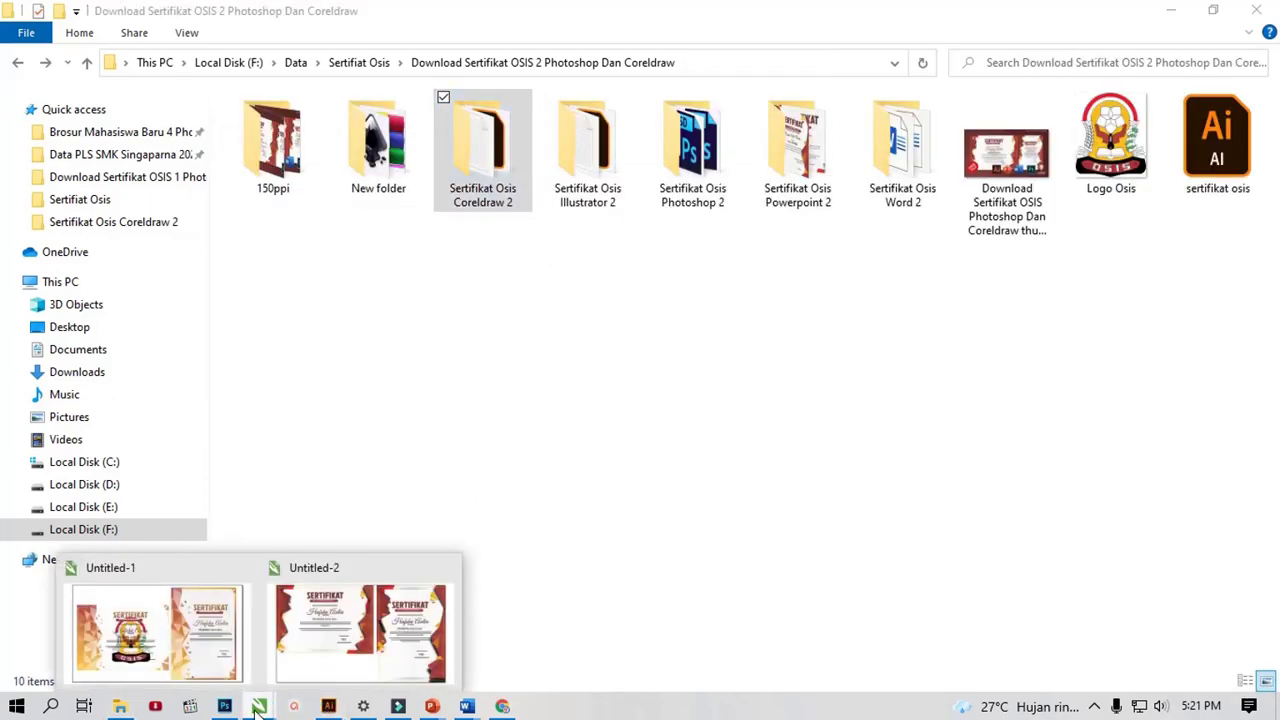
Step: Switch to the CorelDRAW Untitled-2 certificate document and look over the artwork with nothing selected
{"action": "left_click", "coordinate": [360, 627]}
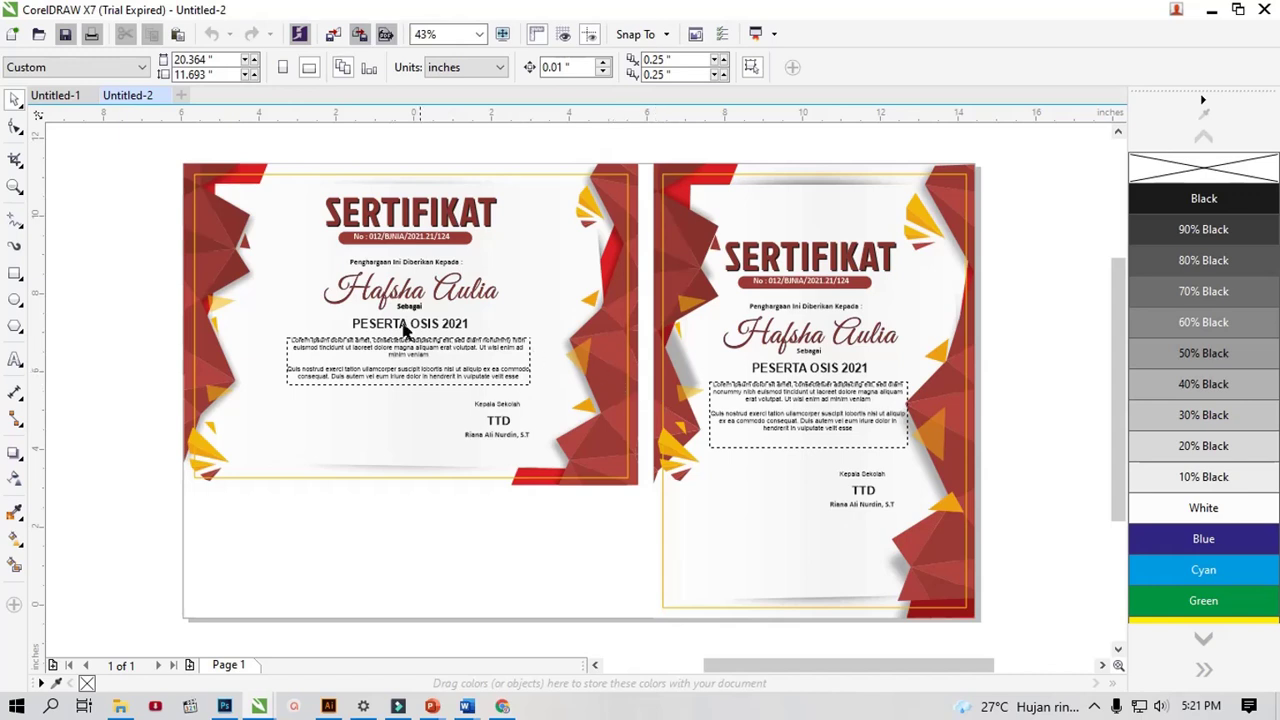
{"action": "scroll", "coordinate": [390, 328], "scroll_direction": "down", "scroll_amount": 3}
{"action": "scroll", "coordinate": [580, 357], "scroll_direction": "up", "scroll_amount": 3}
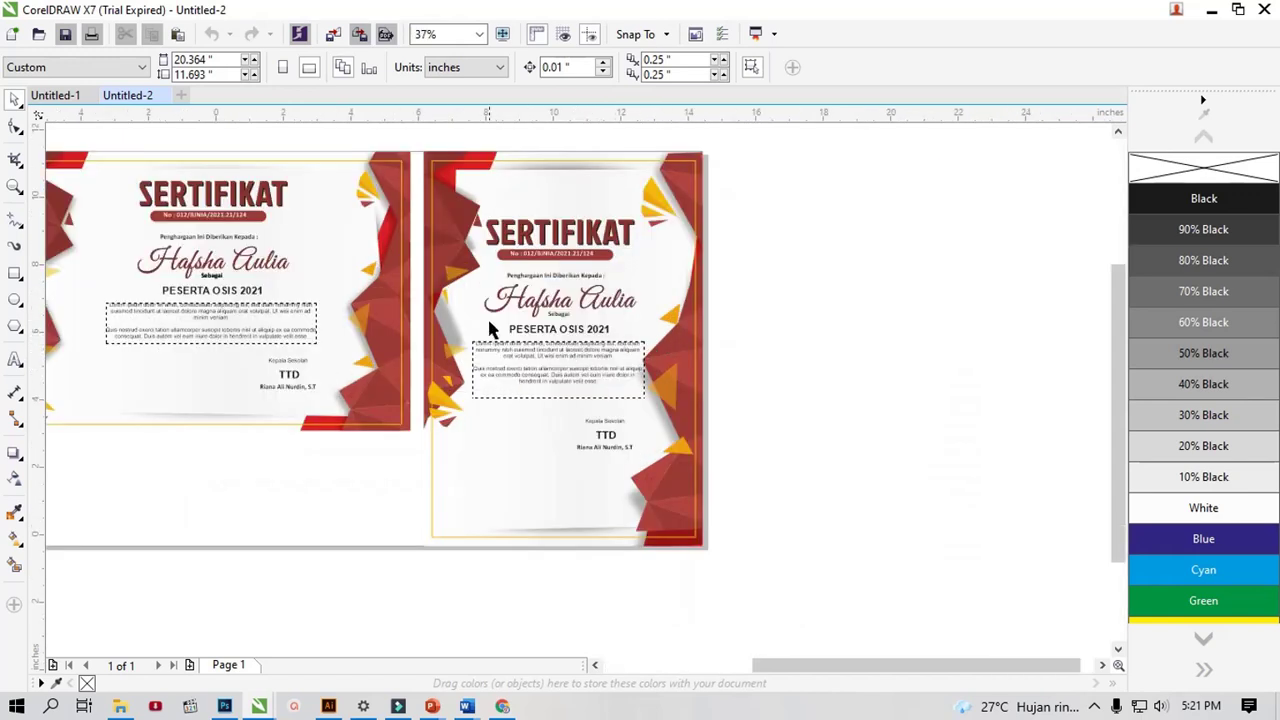
{"action": "left_click", "coordinate": [610, 388]}
{"action": "scroll", "coordinate": [533, 179], "scroll_direction": "up", "scroll_amount": 2}
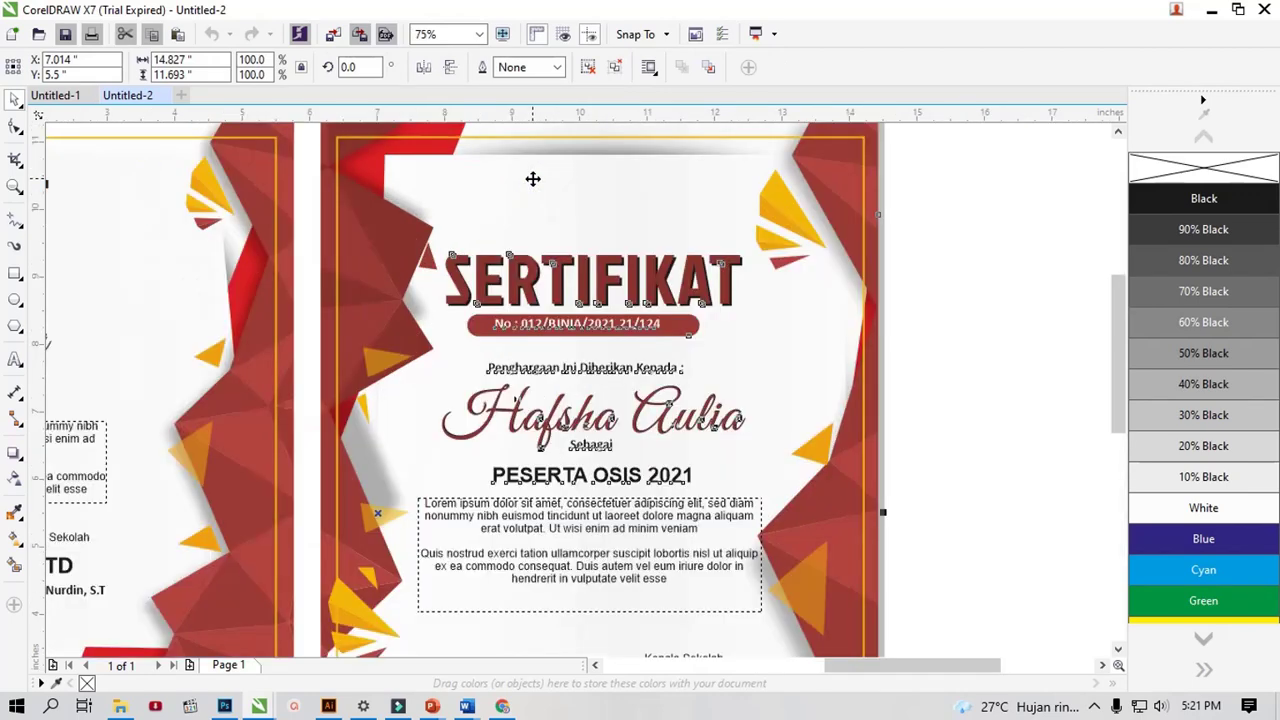
{"action": "scroll", "coordinate": [660, 316], "scroll_direction": "down", "scroll_amount": 2}
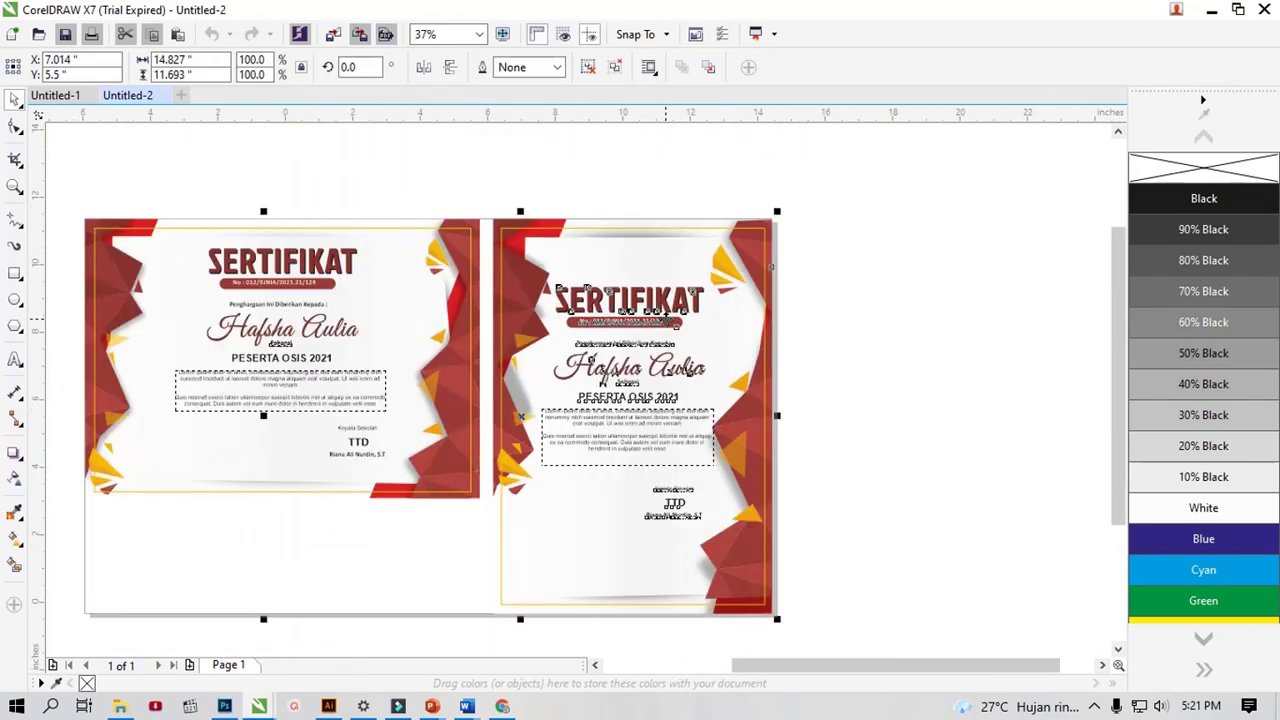
{"action": "mouse_move", "coordinate": [814, 666]}
{"action": "left_mouse_down"}
{"action": "mouse_move", "coordinate": [745, 665]}
{"action": "mouse_move", "coordinate": [763, 665]}
{"action": "left_mouse_up"}
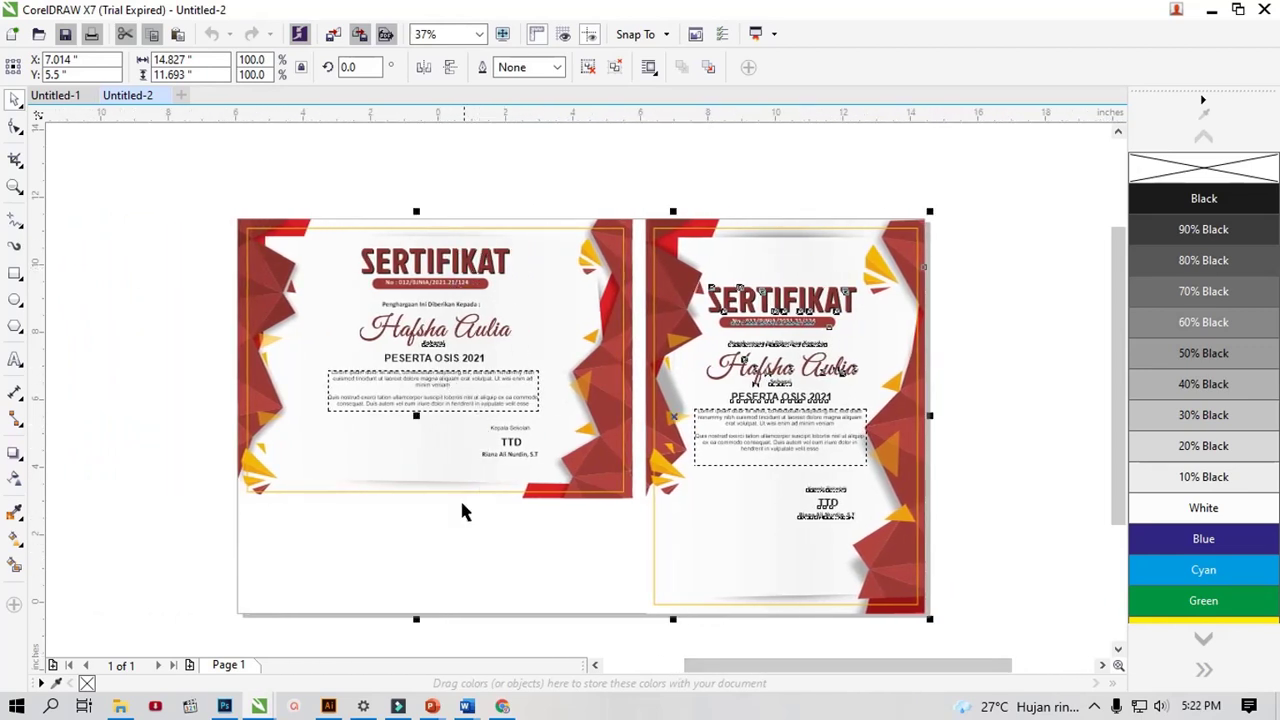
{"action": "left_click", "coordinate": [450, 523]}
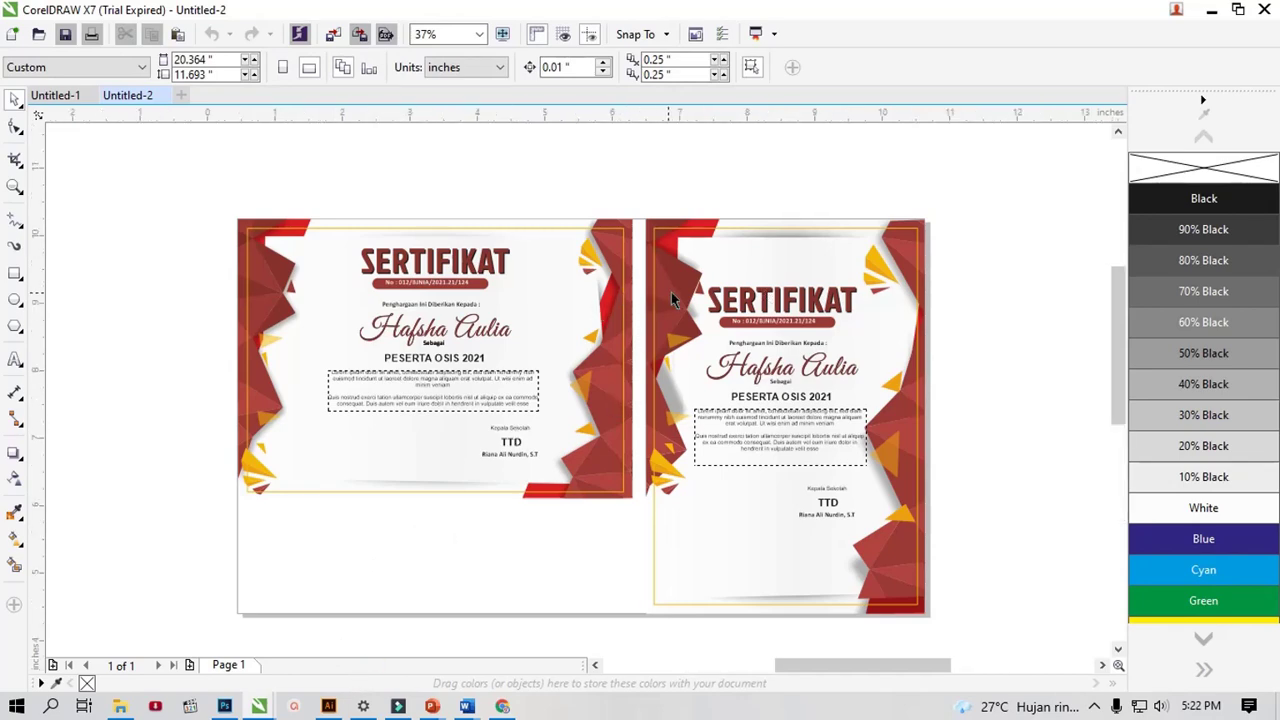
{"action": "scroll", "coordinate": [671, 292], "scroll_direction": "up", "scroll_amount": 3}
{"action": "scroll", "coordinate": [671, 292], "scroll_direction": "up", "scroll_amount": 1}
{"action": "scroll", "coordinate": [671, 292], "scroll_direction": "down", "scroll_amount": 1}
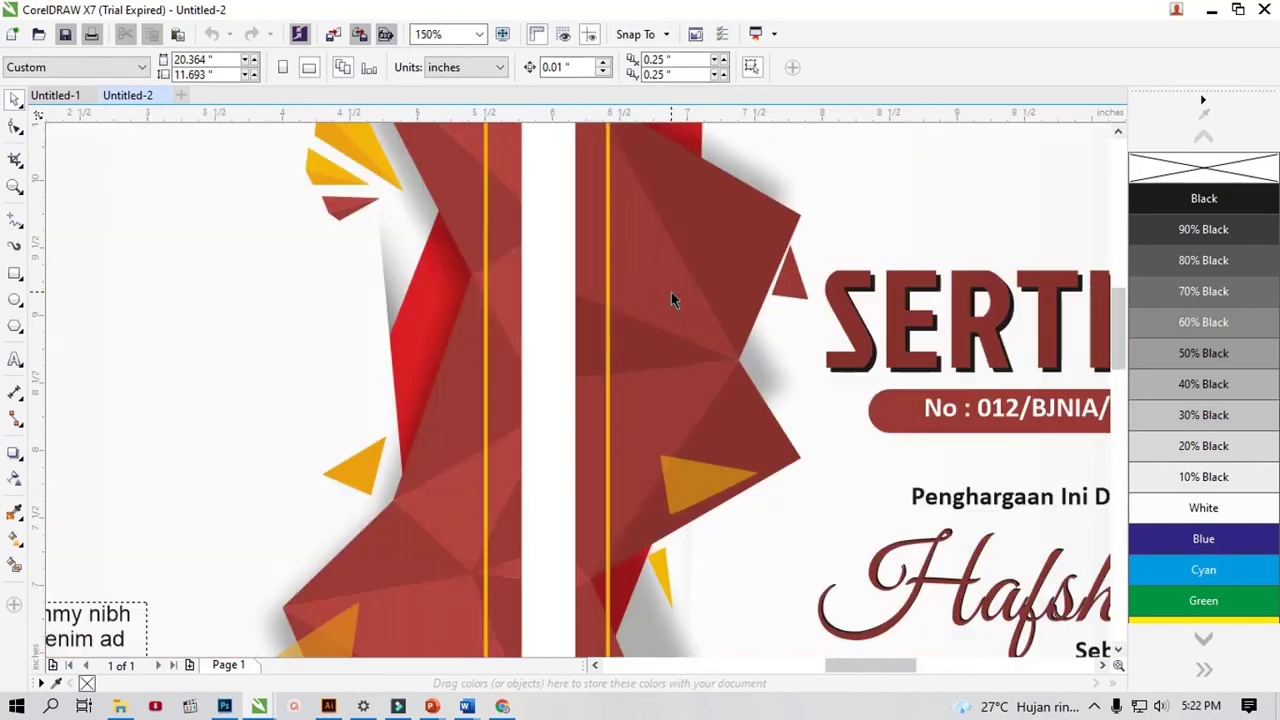
{"action": "scroll", "coordinate": [671, 292], "scroll_direction": "down", "scroll_amount": 1}
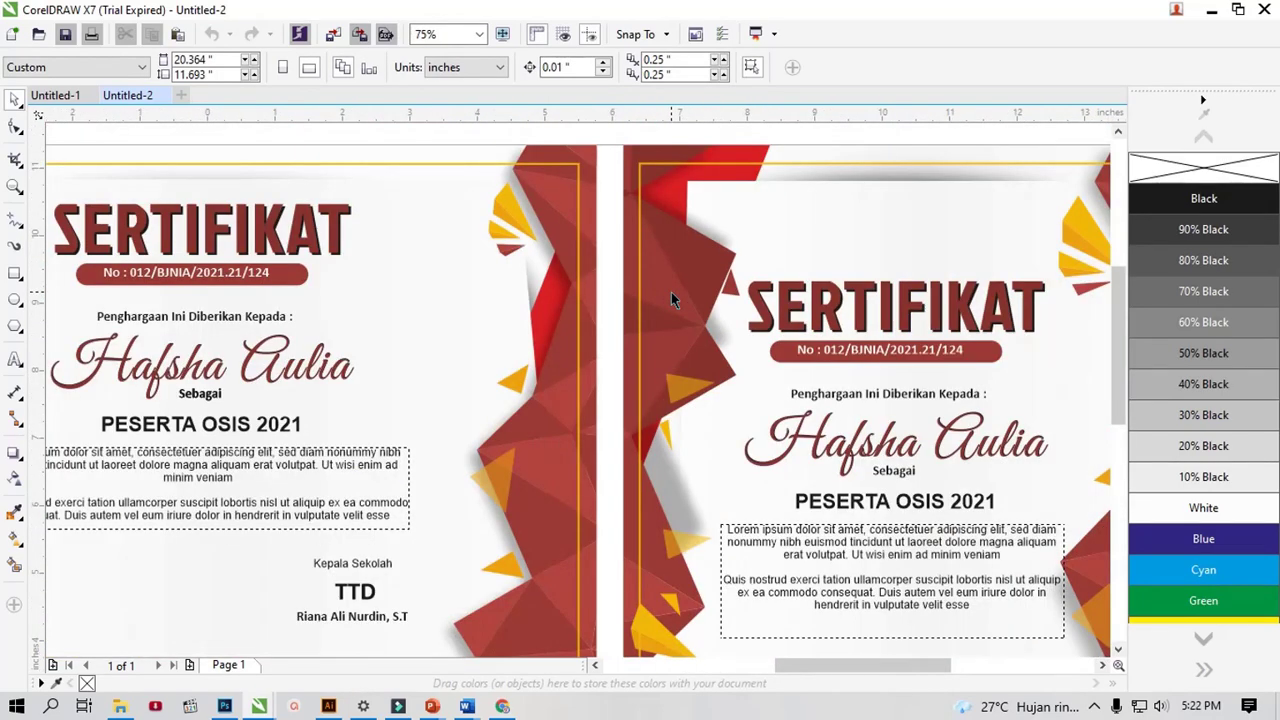
Step: Drag the Logo Osis image from File Explorer onto the CorelDRAW canvas
{"action": "left_click", "coordinate": [122, 707]}
{"action": "mouse_move", "coordinate": [1120, 180]}
{"action": "left_mouse_down"}
{"action": "mouse_move", "coordinate": [971, 440]}
{"action": "mouse_move", "coordinate": [535, 615]}
{"action": "mouse_move", "coordinate": [265, 695]}
{"action": "mouse_move", "coordinate": [428, 430]}
{"action": "left_mouse_up"}
{"action": "scroll", "coordinate": [644, 398], "scroll_direction": "down", "scroll_amount": 4}
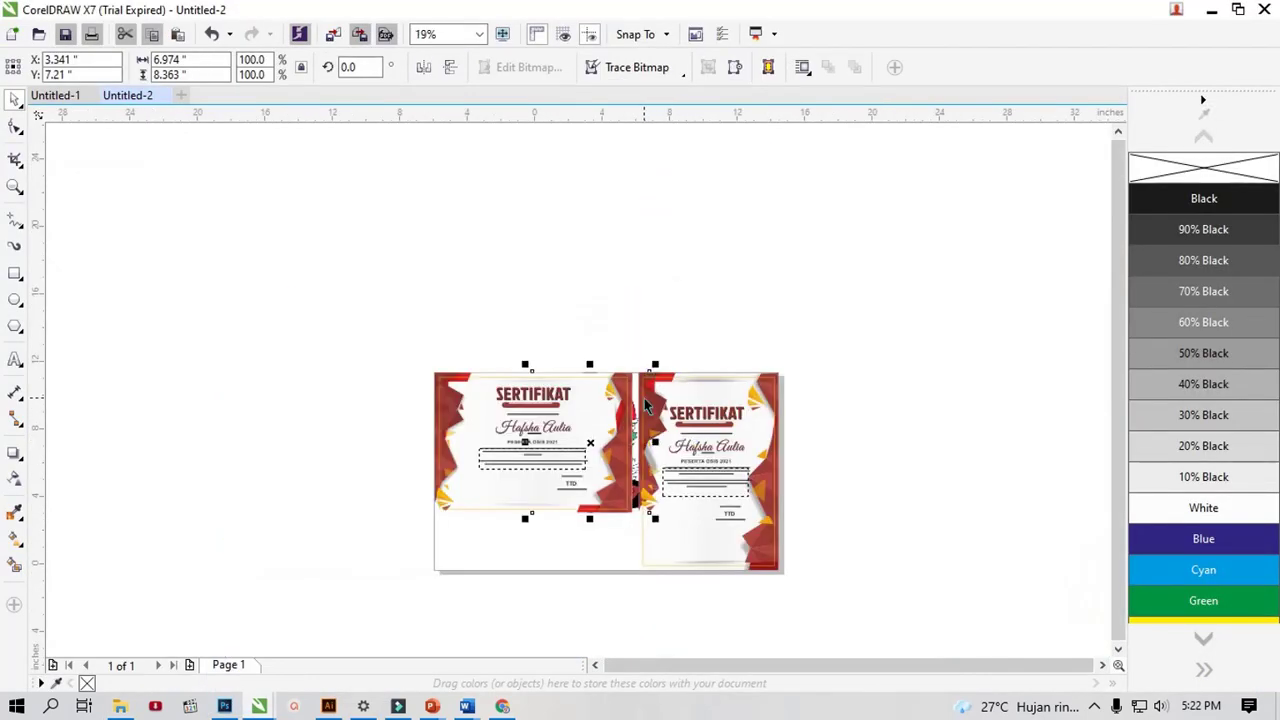
{"action": "scroll", "coordinate": [644, 398], "scroll_direction": "up", "scroll_amount": 2}
Step: Bring the logo to front of page, scale it to 72% and position it over the left certificate
{"action": "right_click", "coordinate": [628, 350]}
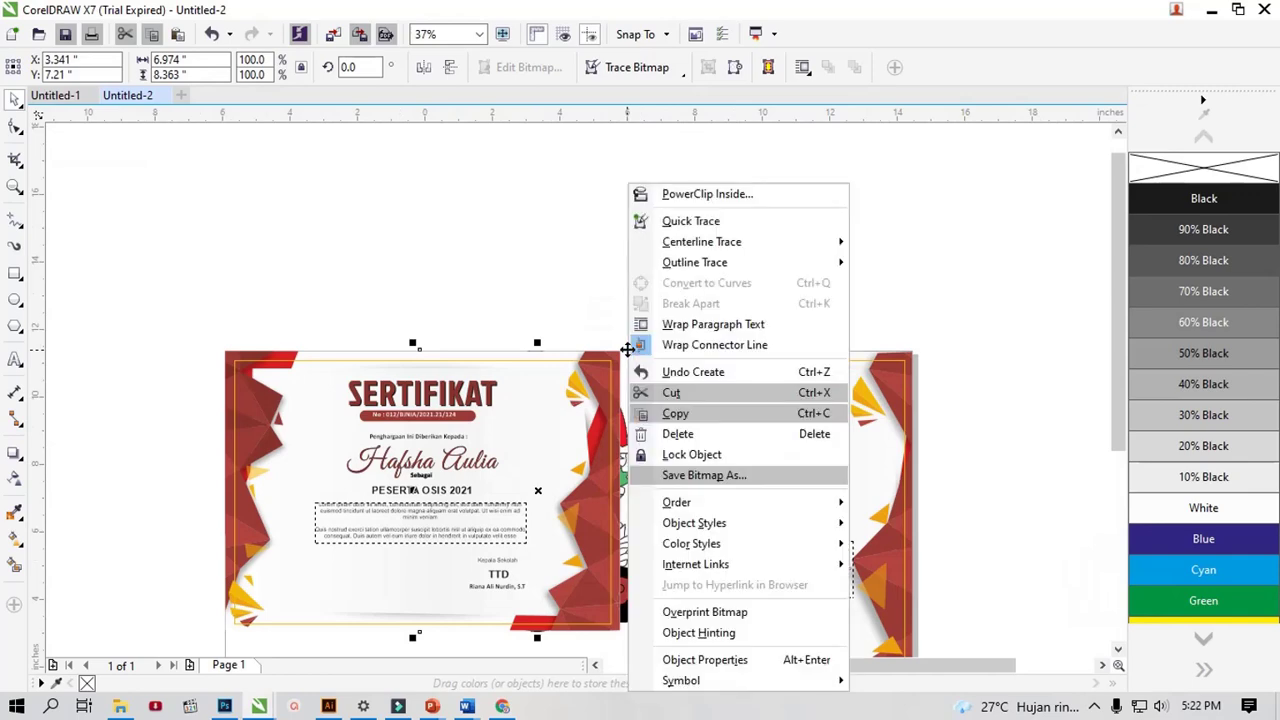
{"action": "mouse_move", "coordinate": [676, 502]}
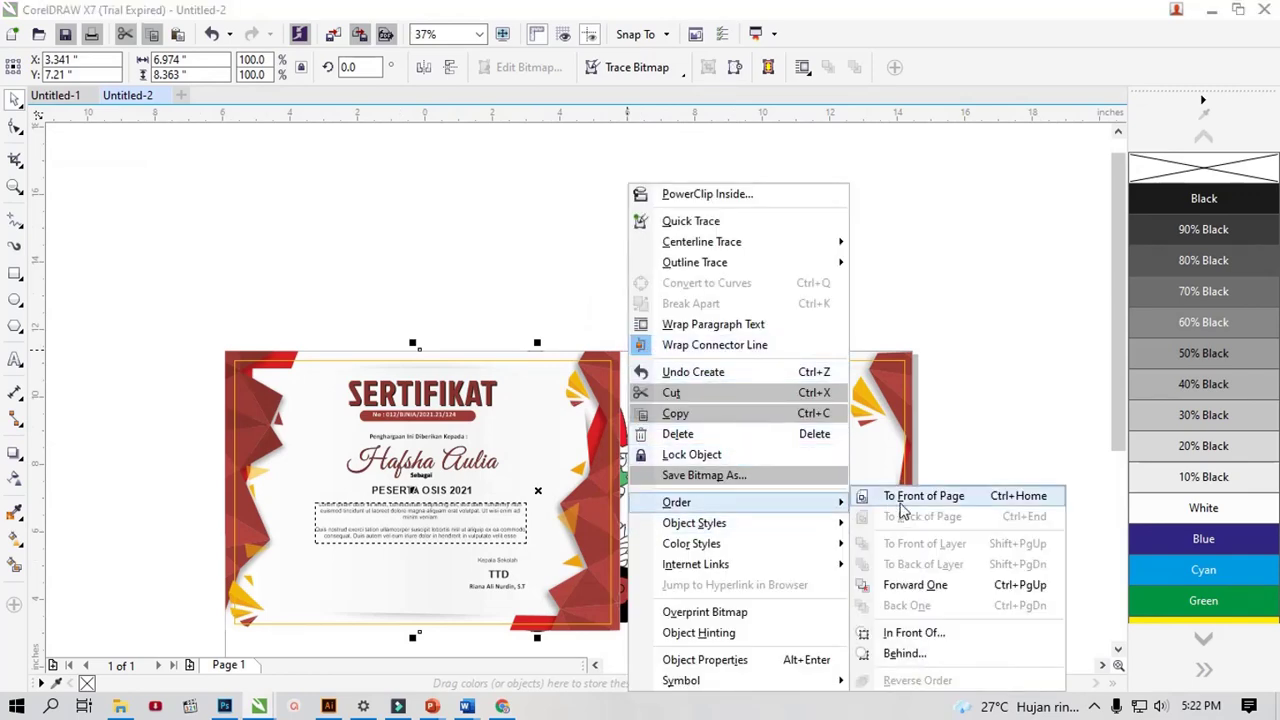
{"action": "left_click", "coordinate": [894, 495]}
{"action": "left_click", "coordinate": [726, 278]}
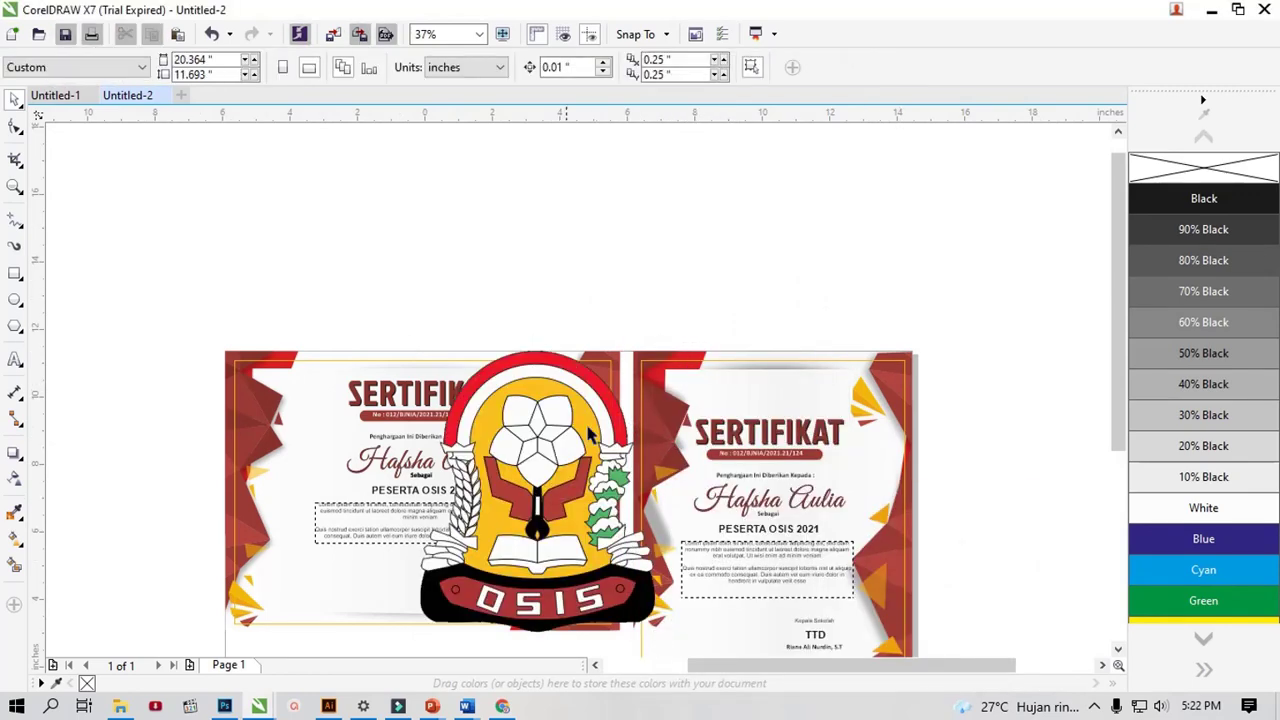
{"action": "left_click_drag", "start_coordinate": [550, 445], "coordinate": [440, 441]}
{"action": "left_click_drag", "start_coordinate": [547, 349], "coordinate": [482, 428]}
{"action": "left_click_drag", "start_coordinate": [438, 474], "coordinate": [455, 456]}
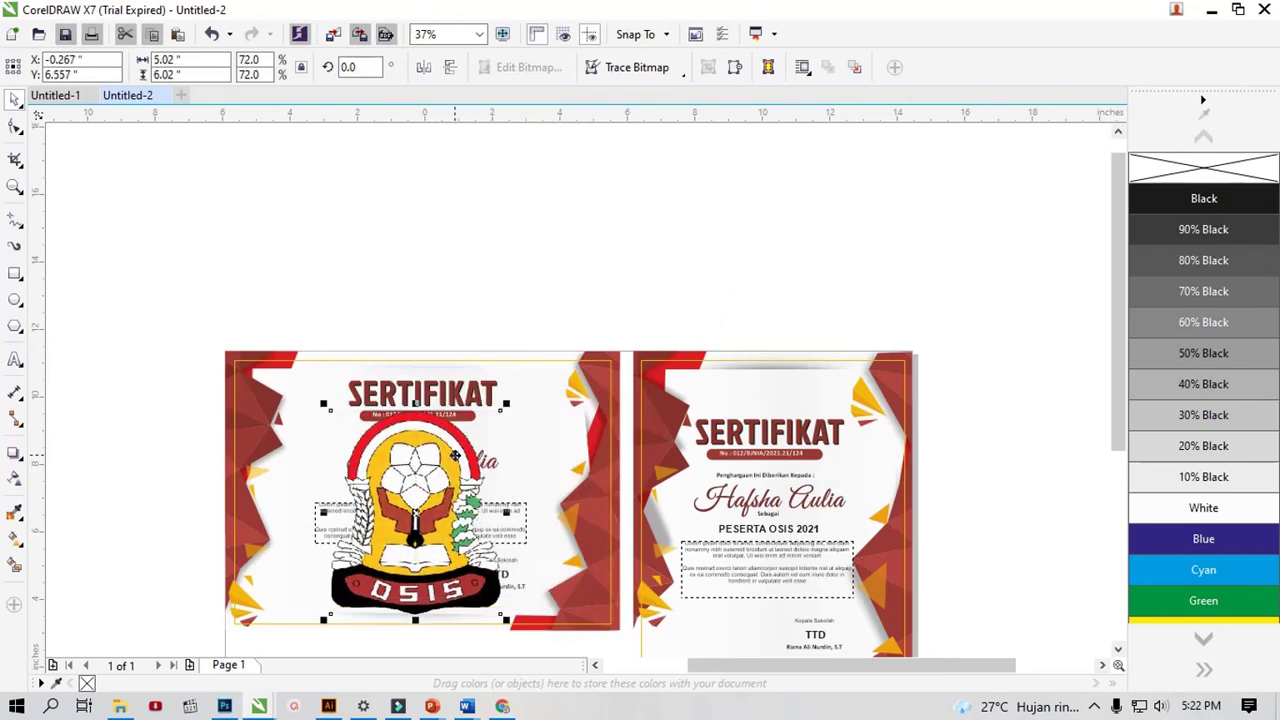
Step: Give the logo Uniform transparency of 50 and nudge it slightly up and right
{"action": "left_click", "coordinate": [14, 478]}
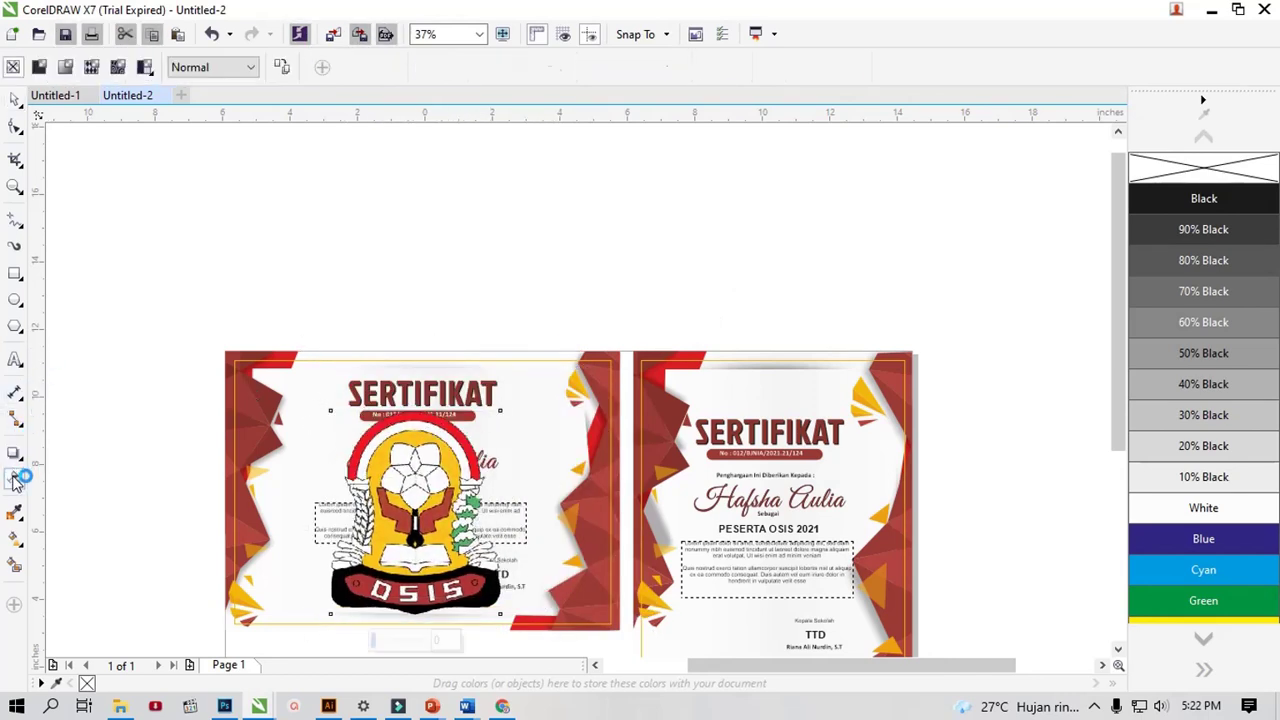
{"action": "left_click", "coordinate": [39, 67]}
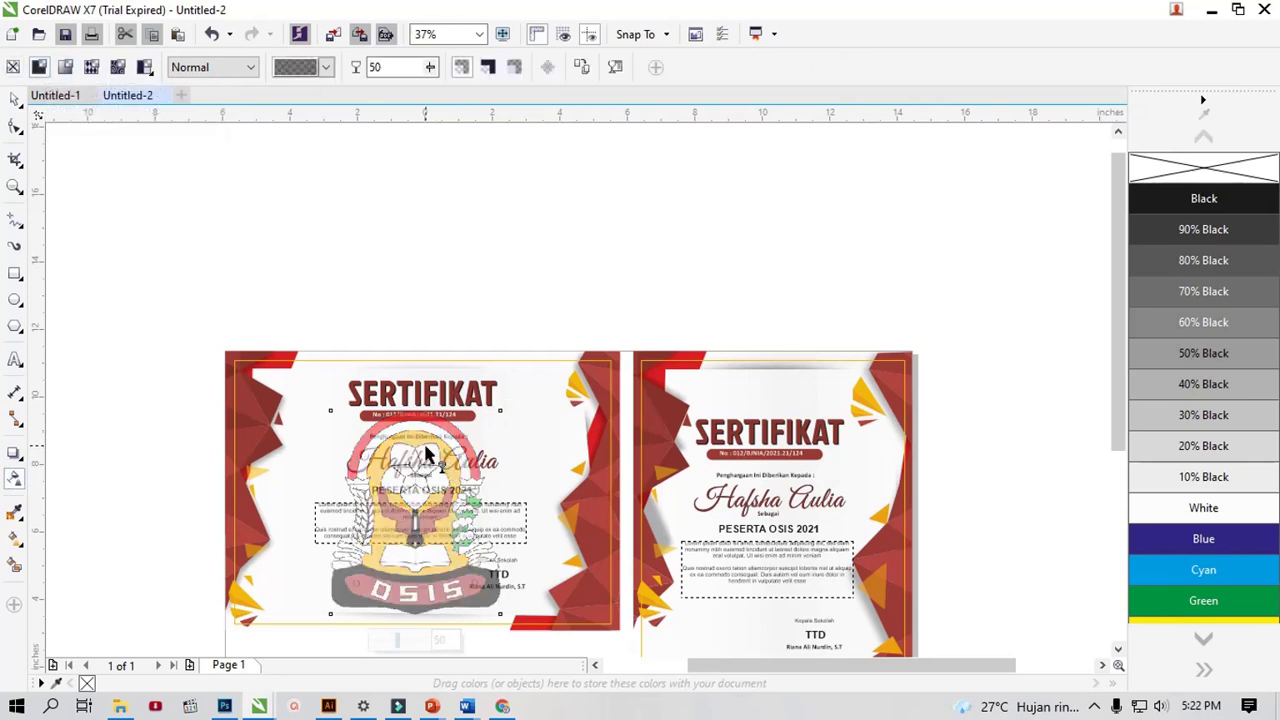
{"action": "left_click", "coordinate": [14, 99]}
{"action": "left_click_drag", "start_coordinate": [433, 438], "coordinate": [442, 428]}
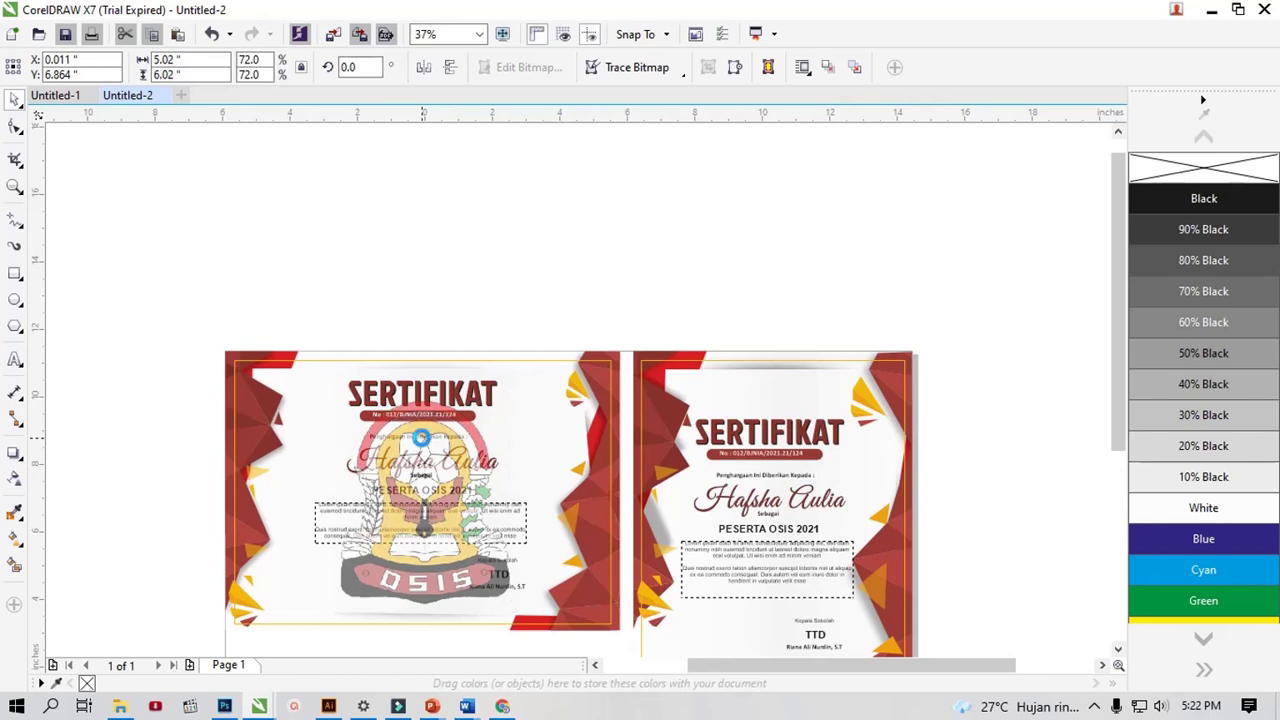
{"action": "left_click", "coordinate": [421, 437]}
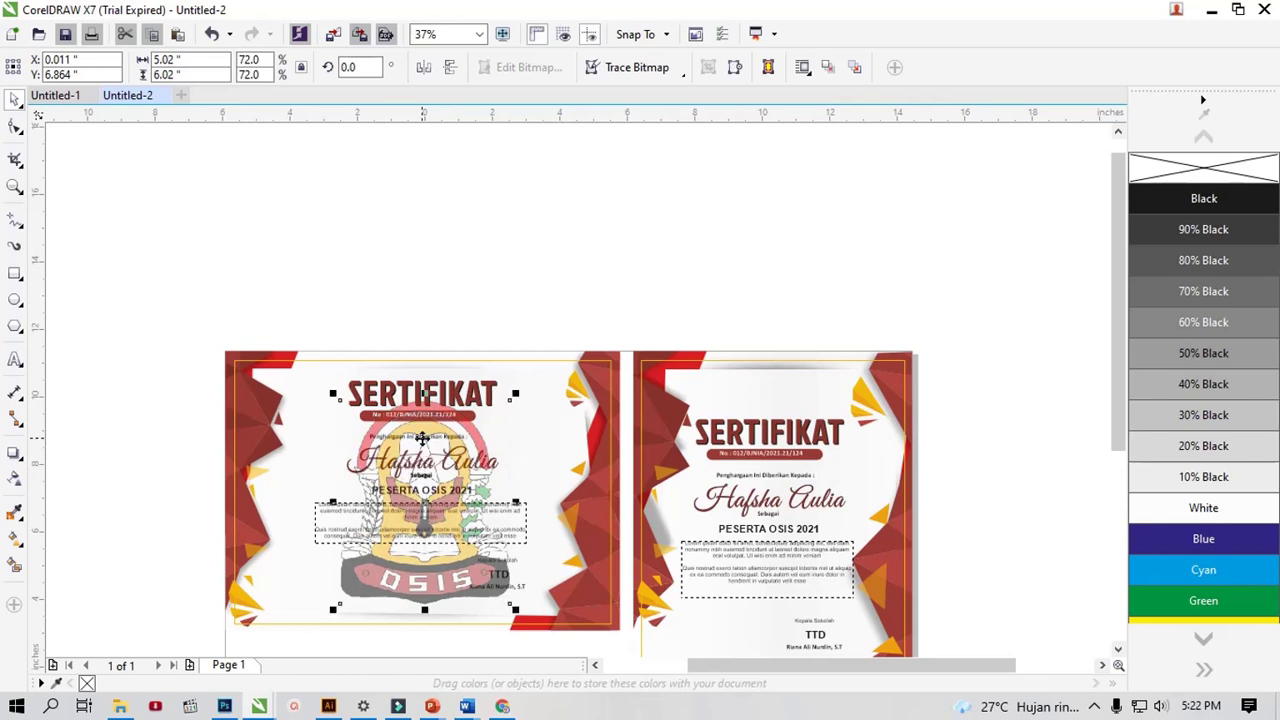
{"action": "key", "text": "Delete"}
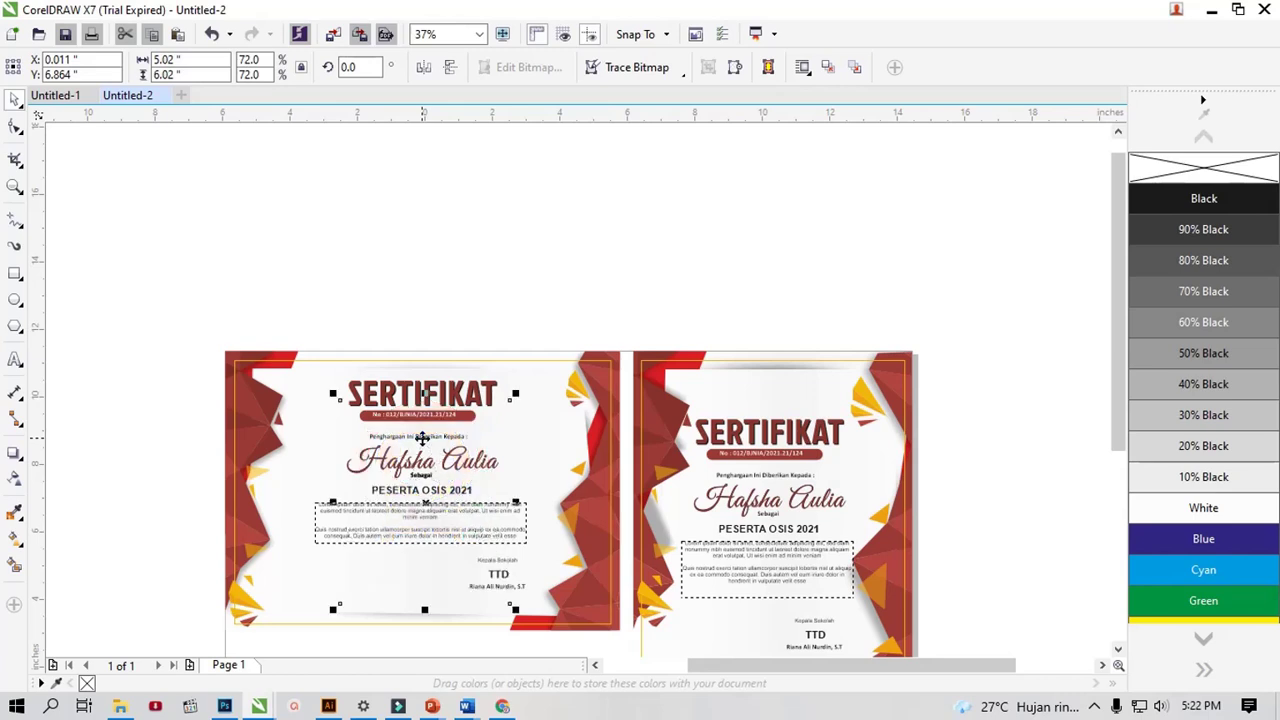
{"action": "key", "text": "ctrl+z"}
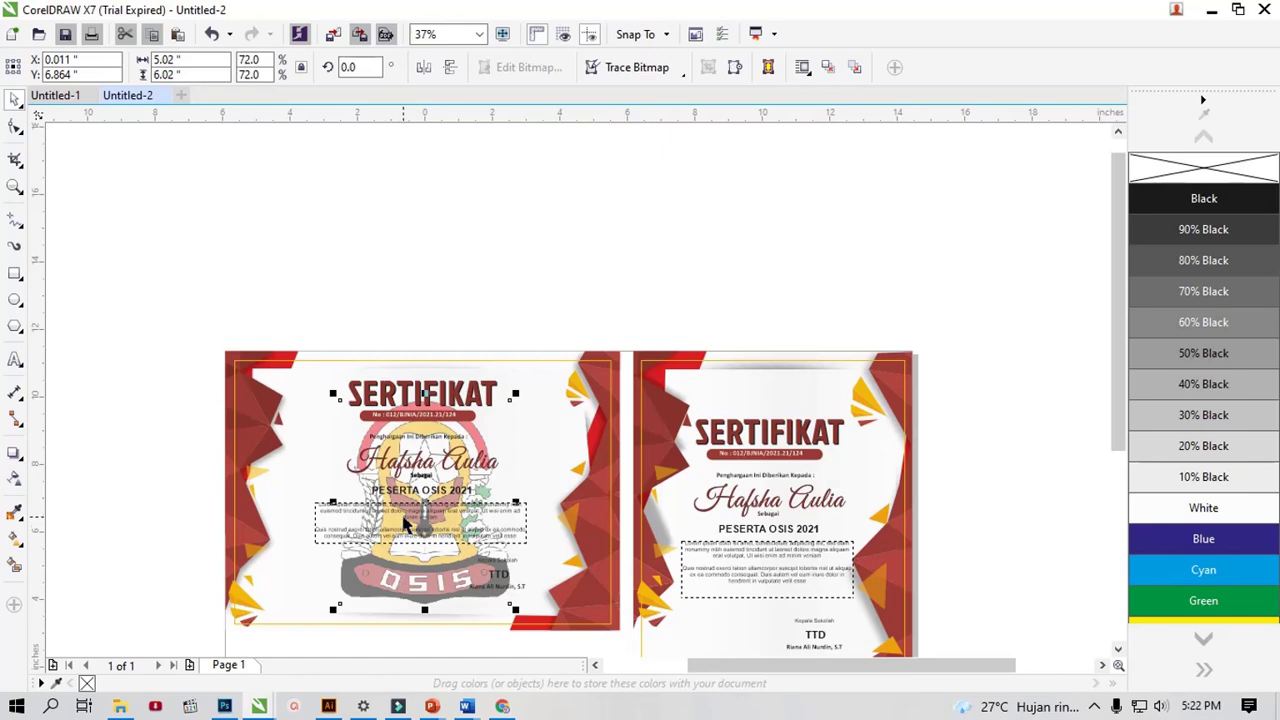
{"action": "scroll", "coordinate": [405, 525], "scroll_direction": "up", "scroll_amount": 1}
{"action": "scroll", "coordinate": [446, 474], "scroll_direction": "up", "scroll_amount": 1}
{"action": "scroll", "coordinate": [476, 398], "scroll_direction": "up", "scroll_amount": 2}
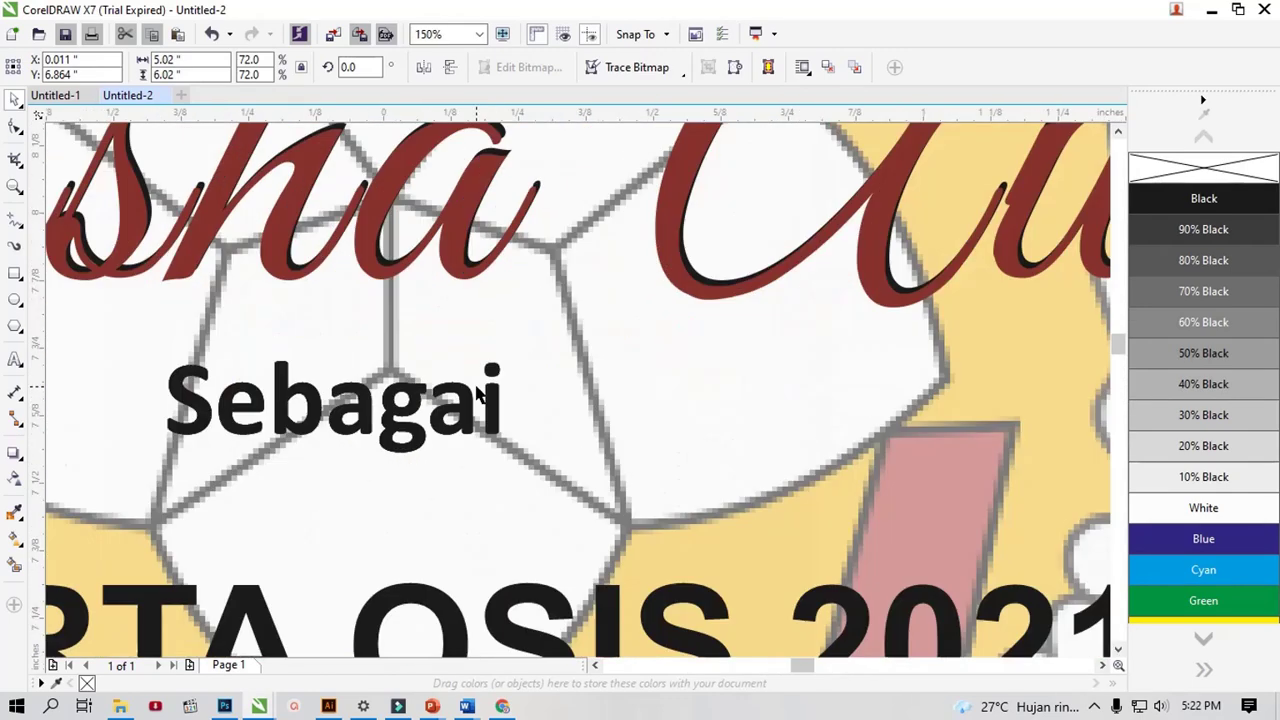
{"action": "scroll", "coordinate": [481, 394], "scroll_direction": "down", "scroll_amount": 2}
{"action": "scroll", "coordinate": [481, 393], "scroll_direction": "down", "scroll_amount": 2}
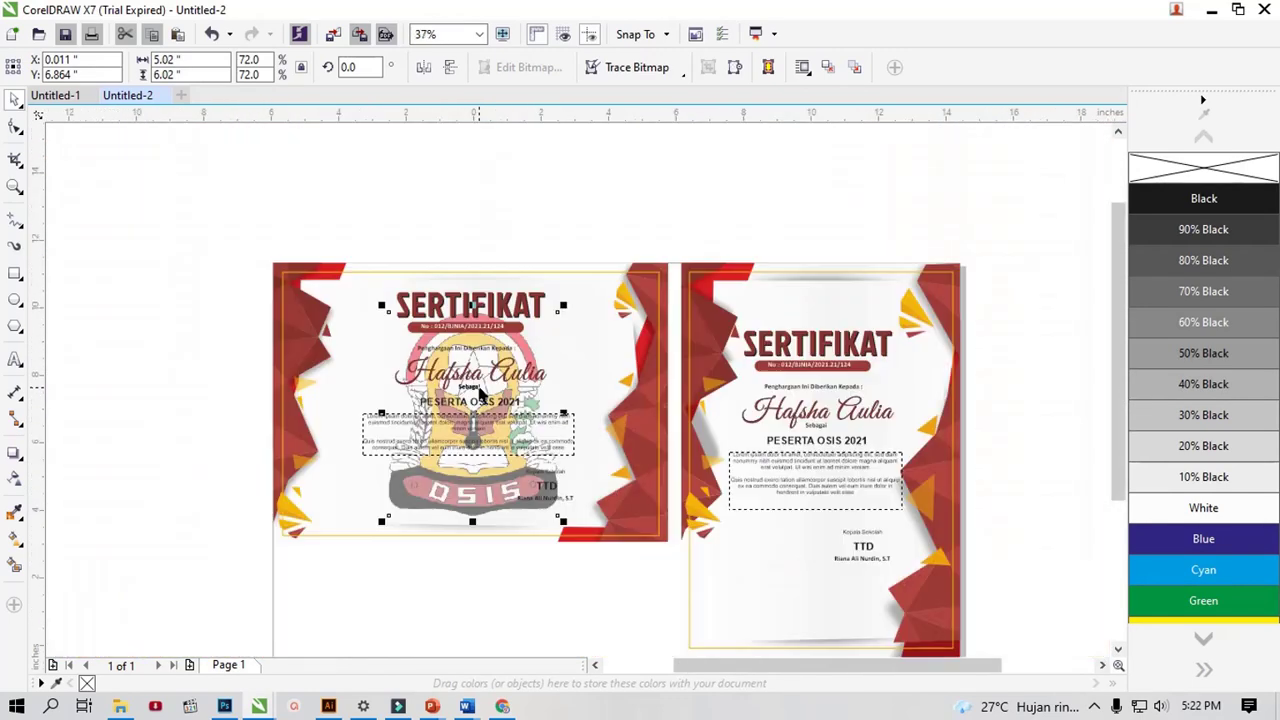
{"action": "left_click", "coordinate": [535, 373]}
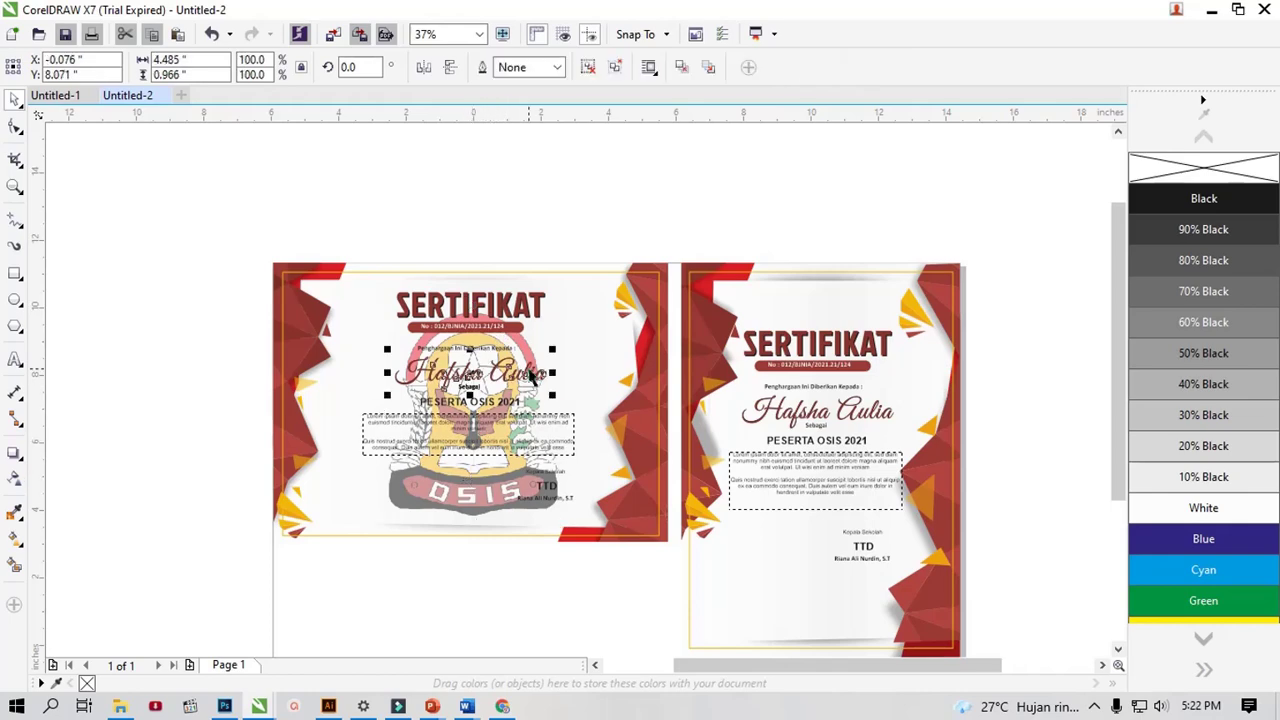
{"action": "left_click", "coordinate": [490, 445]}
{"action": "scroll", "coordinate": [493, 397], "scroll_direction": "up", "scroll_amount": 1}
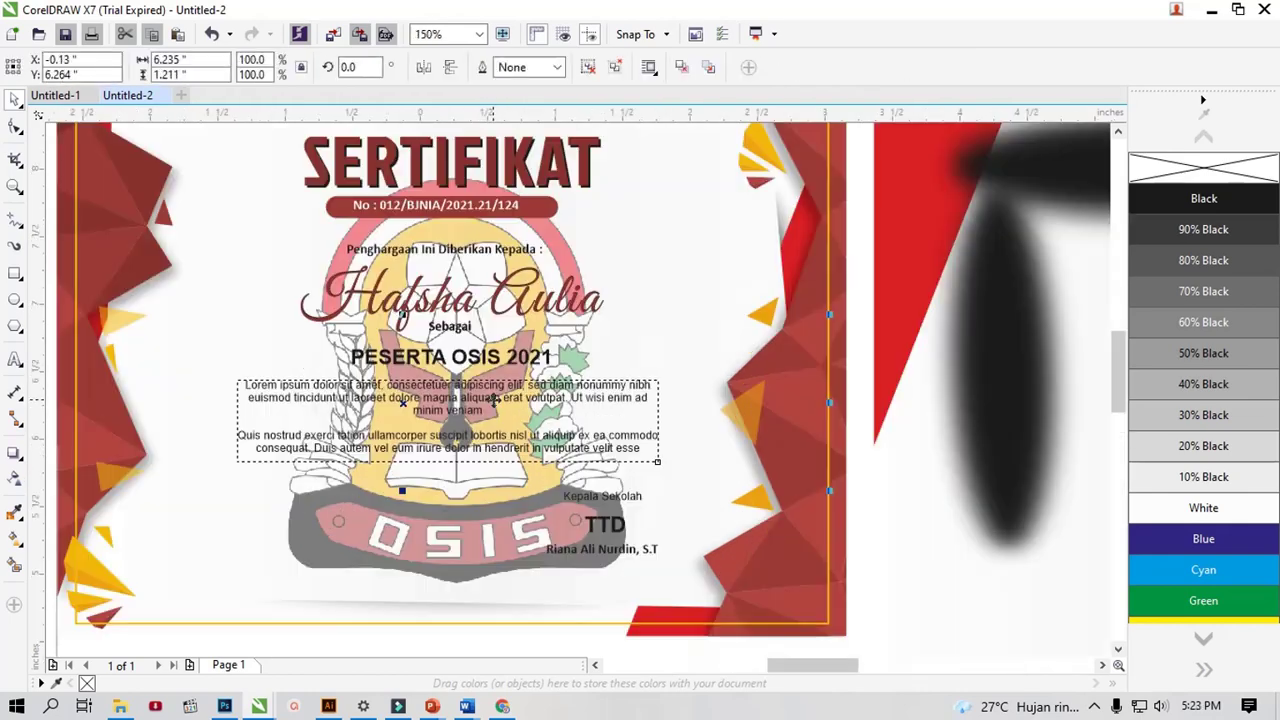
{"action": "scroll", "coordinate": [493, 397], "scroll_direction": "up", "scroll_amount": 1}
{"action": "scroll", "coordinate": [493, 397], "scroll_direction": "down", "scroll_amount": 1}
{"action": "scroll", "coordinate": [493, 397], "scroll_direction": "down", "scroll_amount": 1}
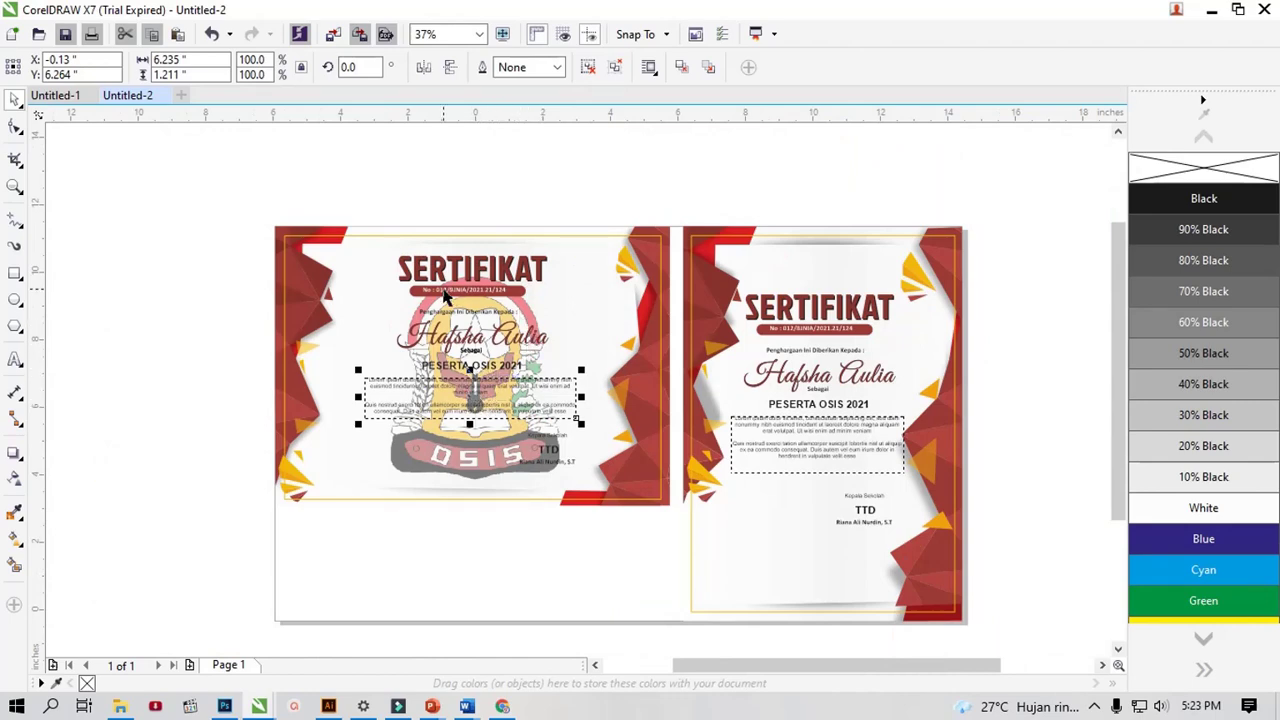
{"action": "scroll", "coordinate": [467, 309], "scroll_direction": "up", "scroll_amount": 1}
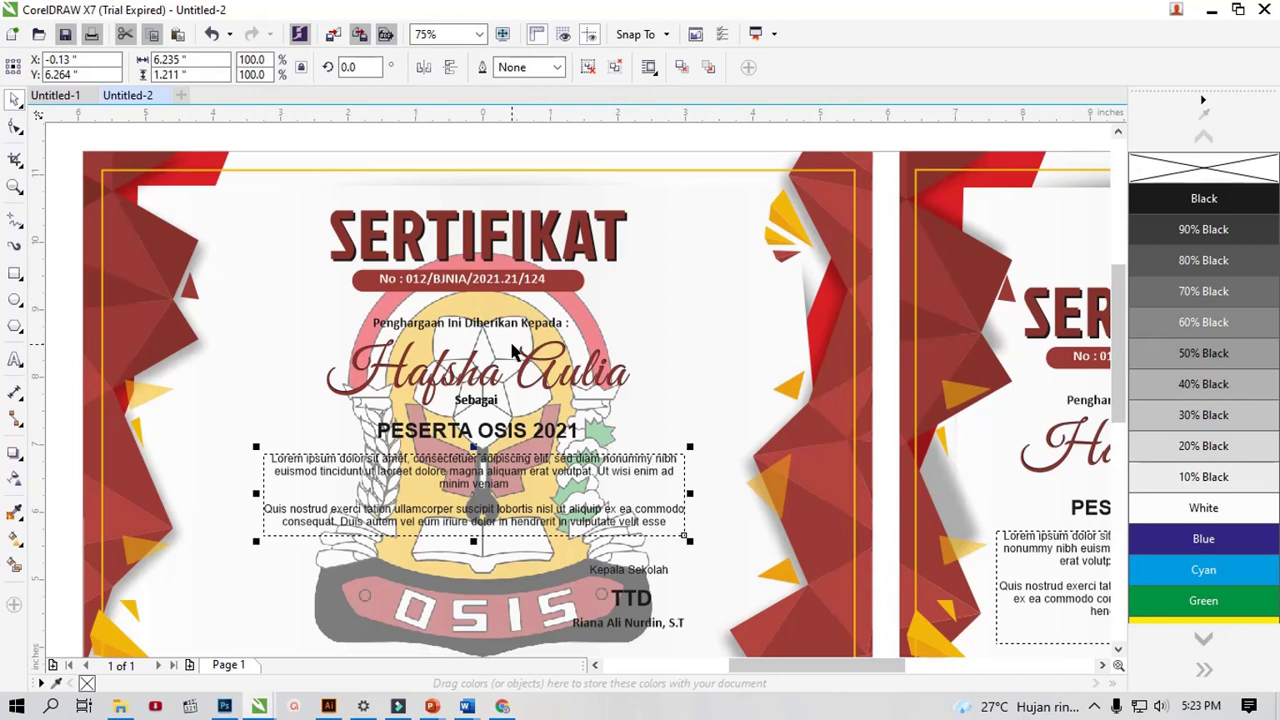
{"action": "scroll", "coordinate": [614, 345], "scroll_direction": "down", "scroll_amount": 1}
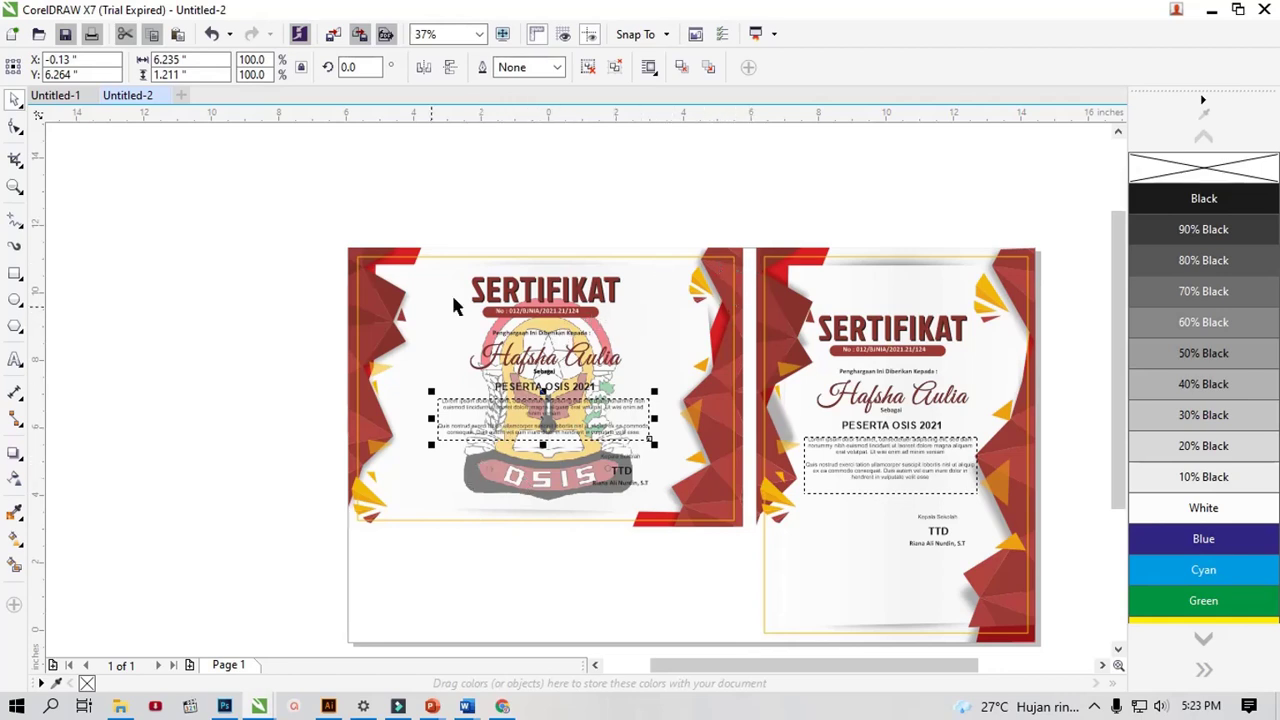
{"action": "scroll", "coordinate": [390, 305], "scroll_direction": "up", "scroll_amount": 1}
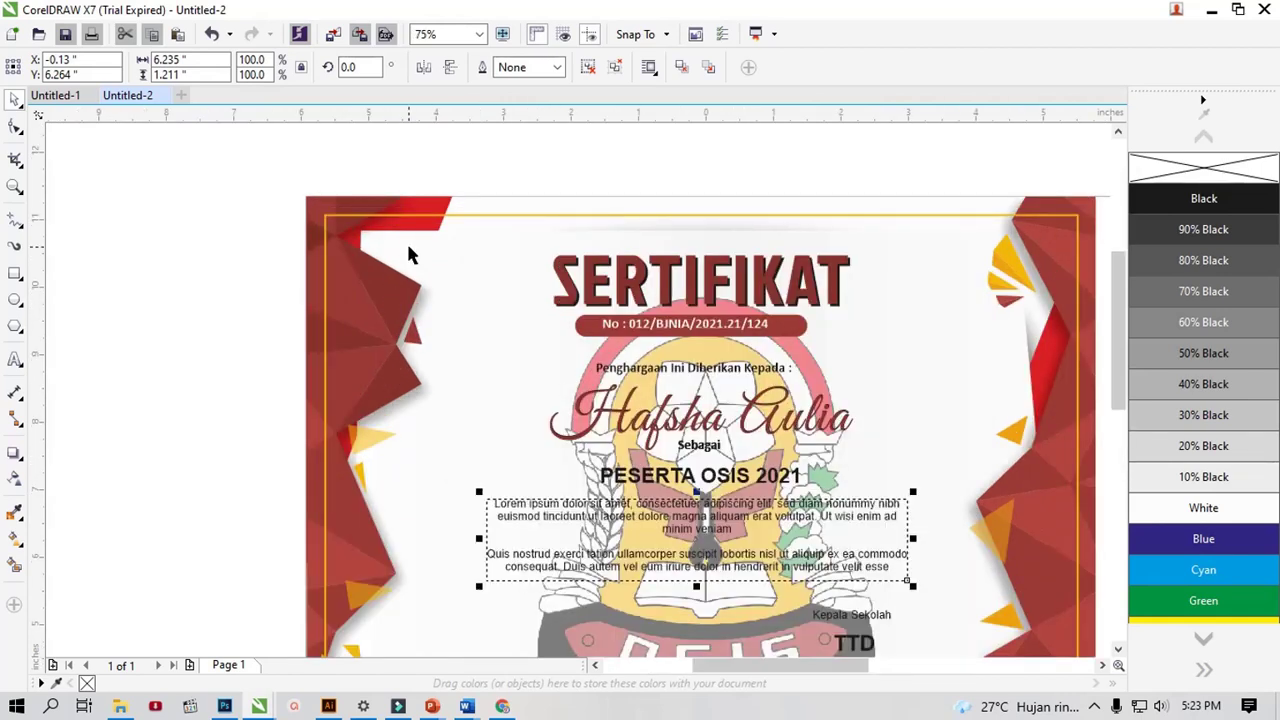
{"action": "scroll", "coordinate": [383, 297], "scroll_direction": "down", "scroll_amount": 1}
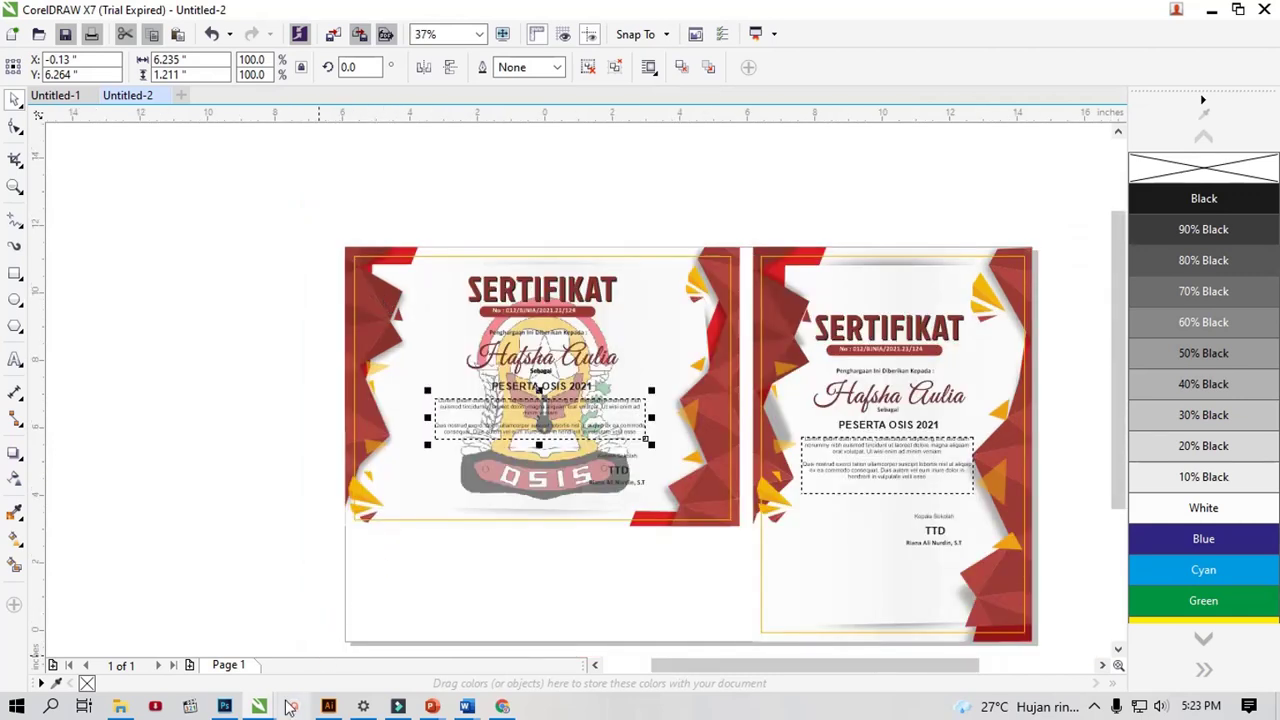
{"action": "mouse_move", "coordinate": [224, 706]}
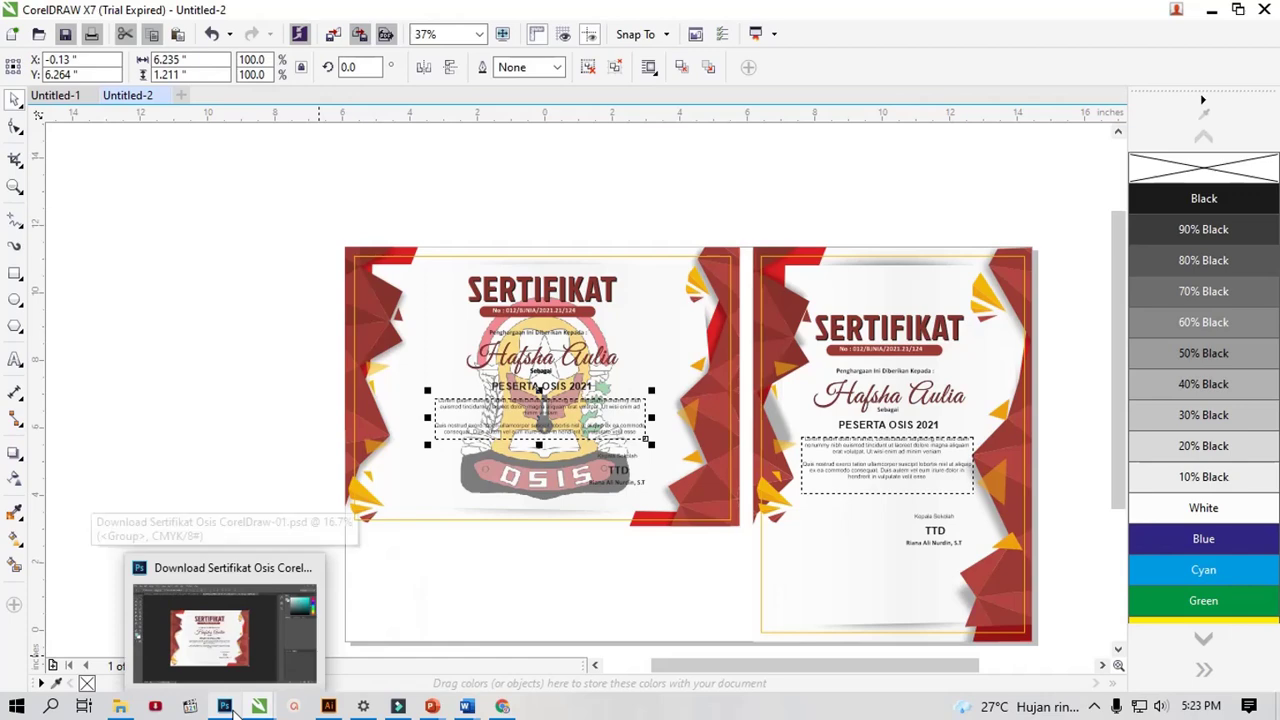
{"action": "left_click", "coordinate": [237, 606]}
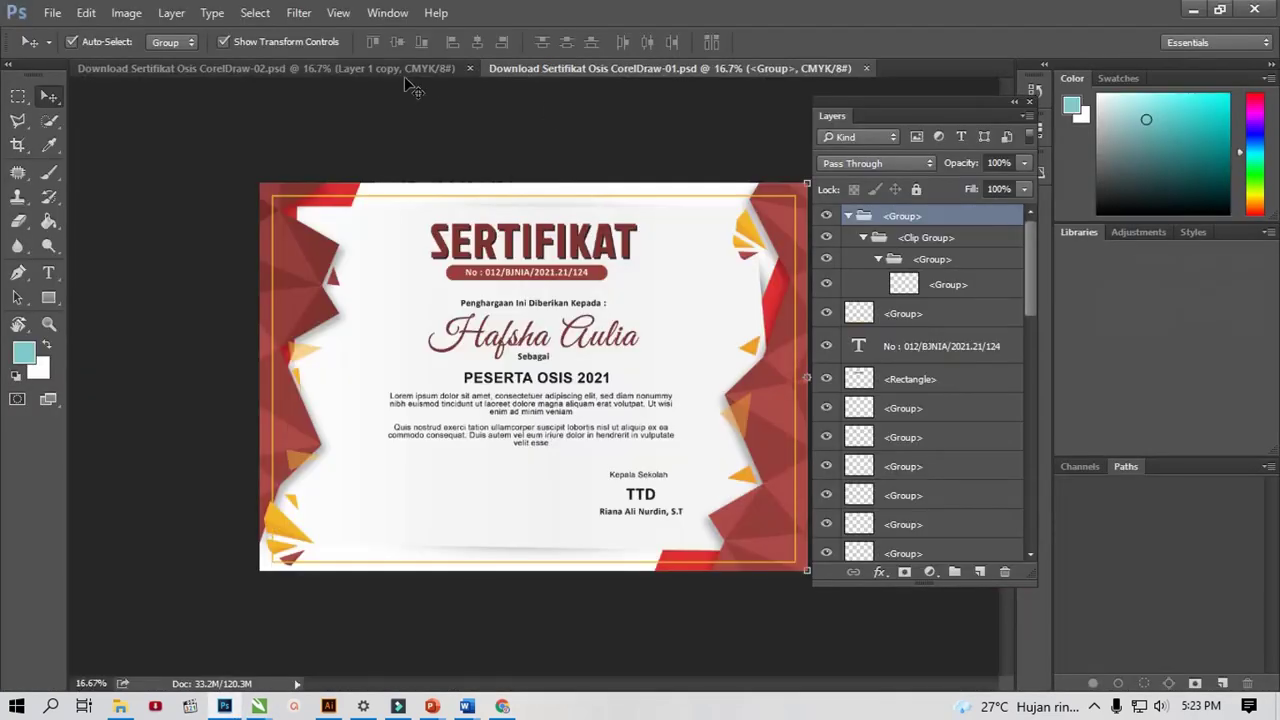
Step: Return to the landscape CorelDraw-01.psd certificate and expand its top group layer
{"action": "left_click", "coordinate": [403, 68]}
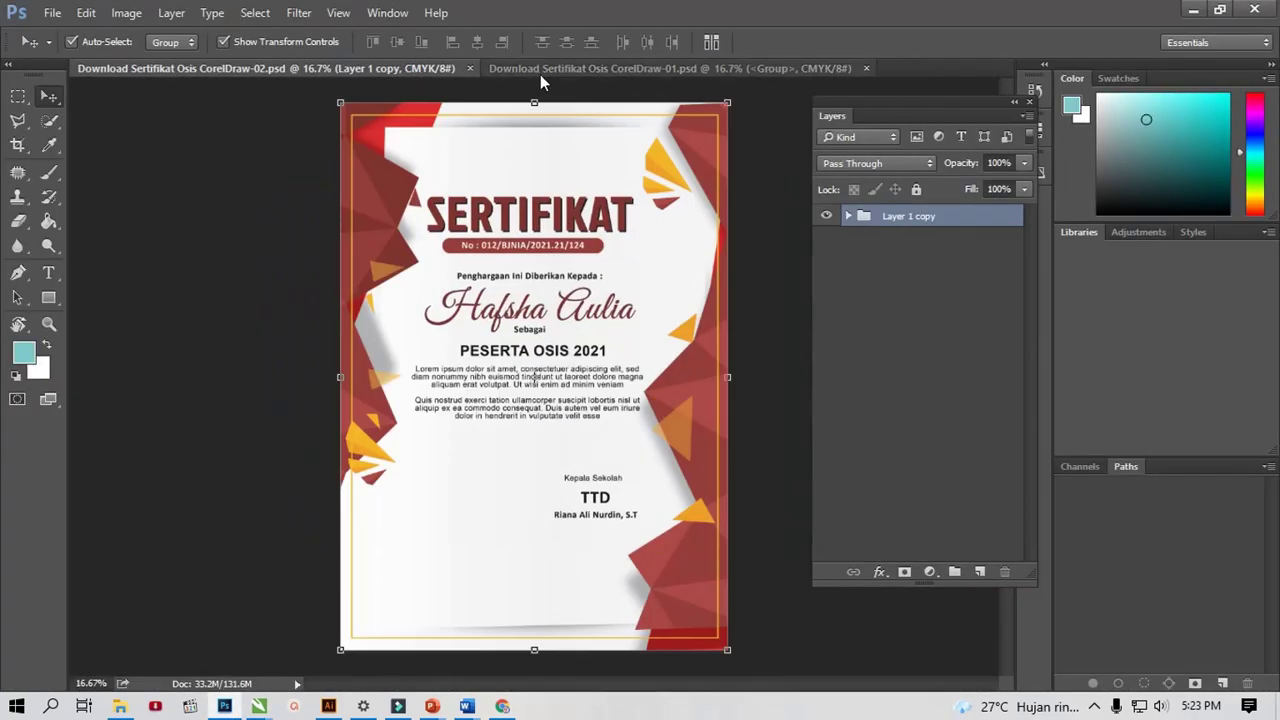
{"action": "left_click", "coordinate": [541, 75]}
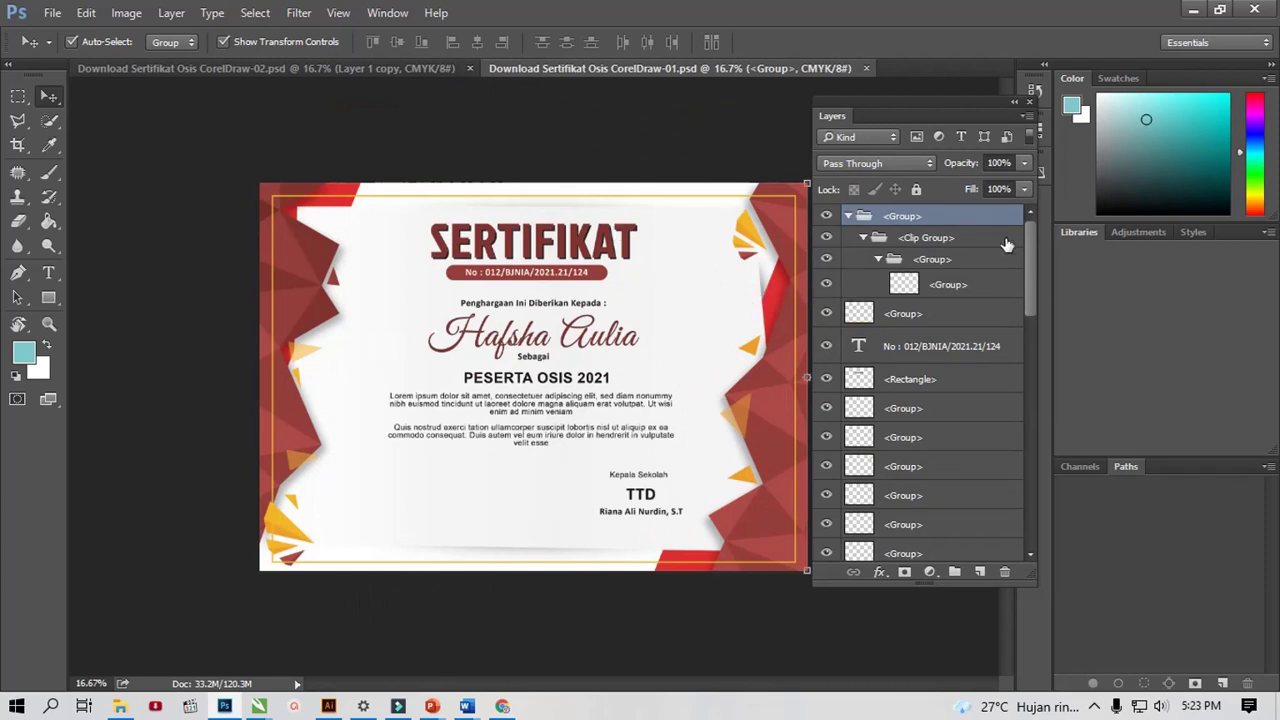
{"action": "left_click_drag", "start_coordinate": [1033, 258], "coordinate": [981, 460]}
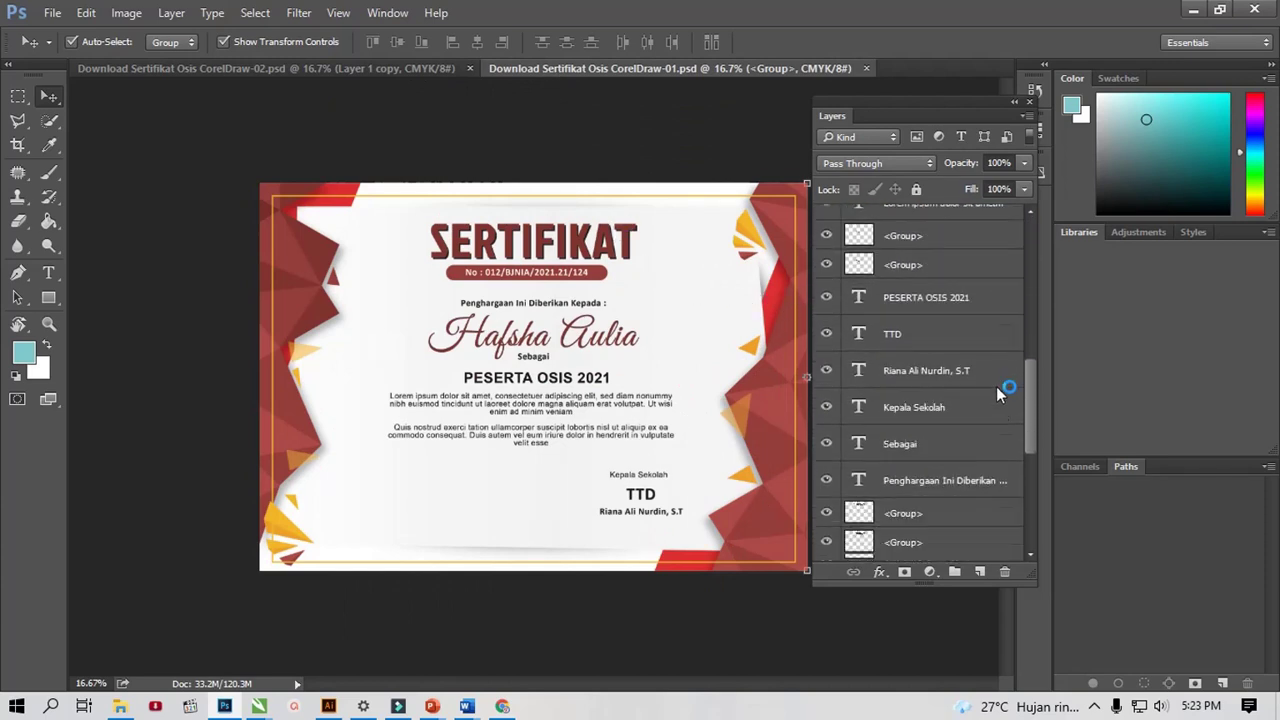
{"action": "left_click", "coordinate": [300, 555]}
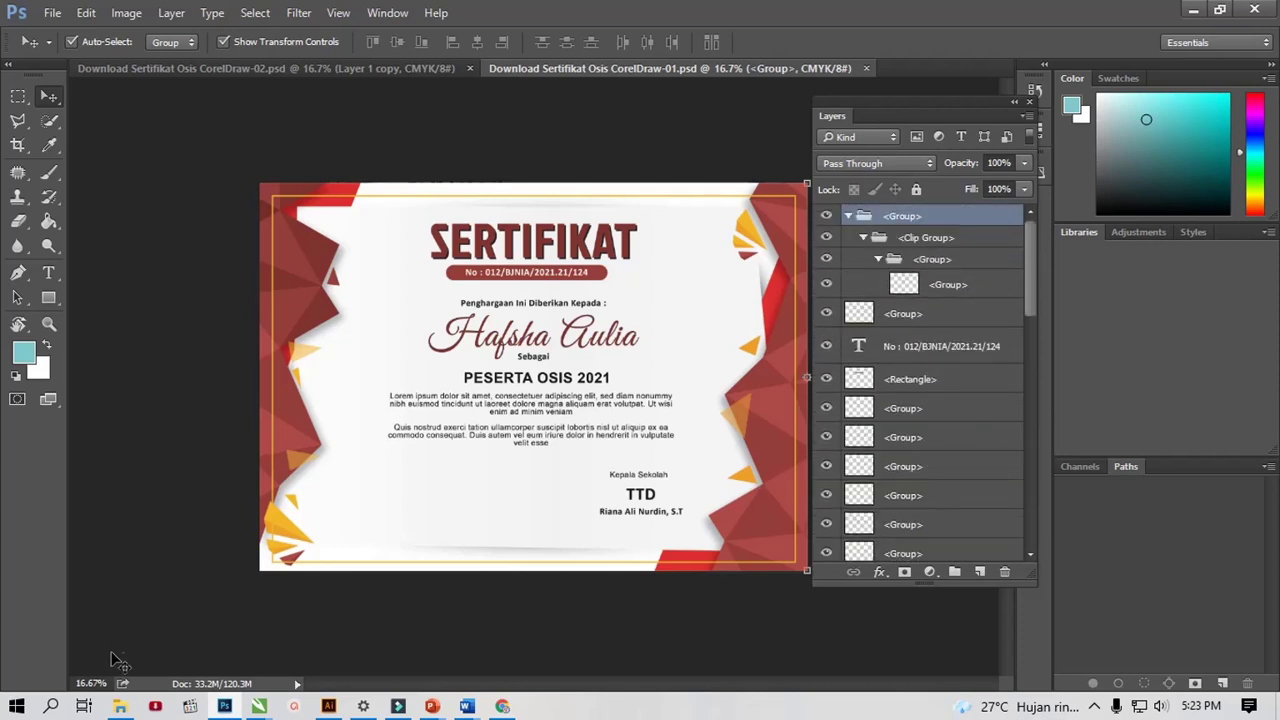
Step: Drag Logo Osis from File Explorer via the taskbar onto the landscape certificate canvas
{"action": "left_click", "coordinate": [121, 706]}
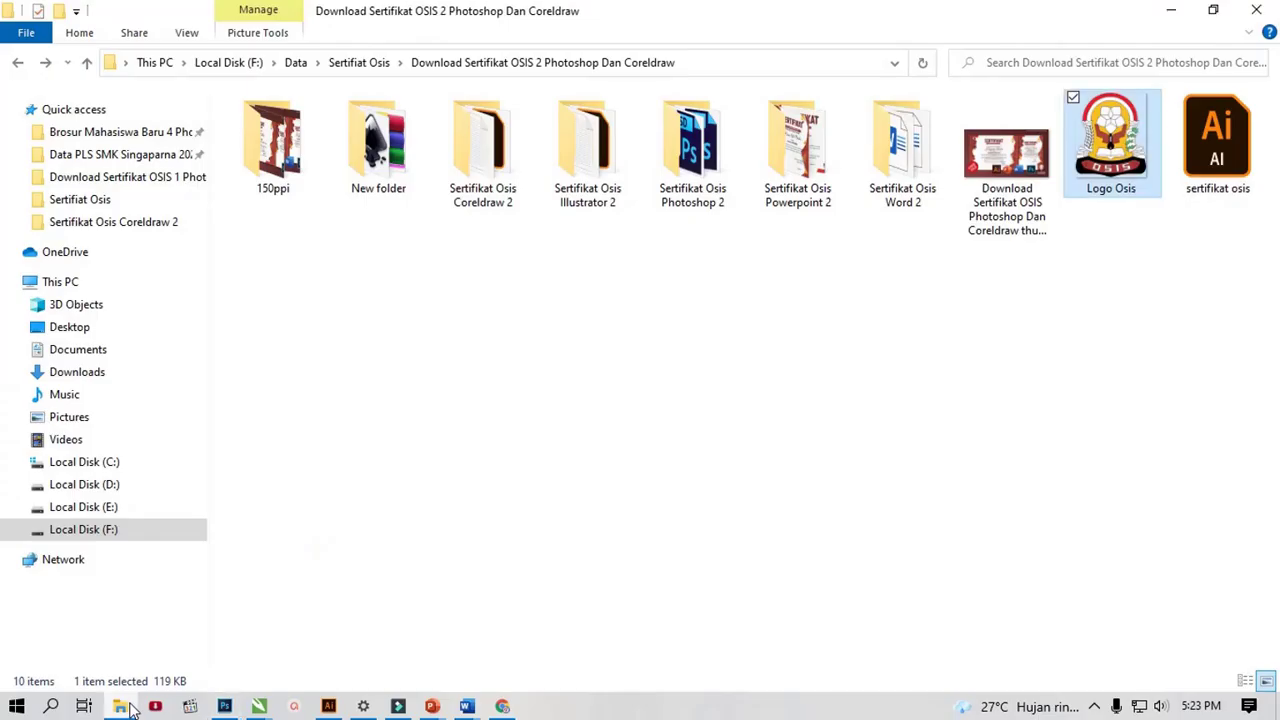
{"action": "left_click_drag", "start_coordinate": [1110, 140], "coordinate": [250, 680]}
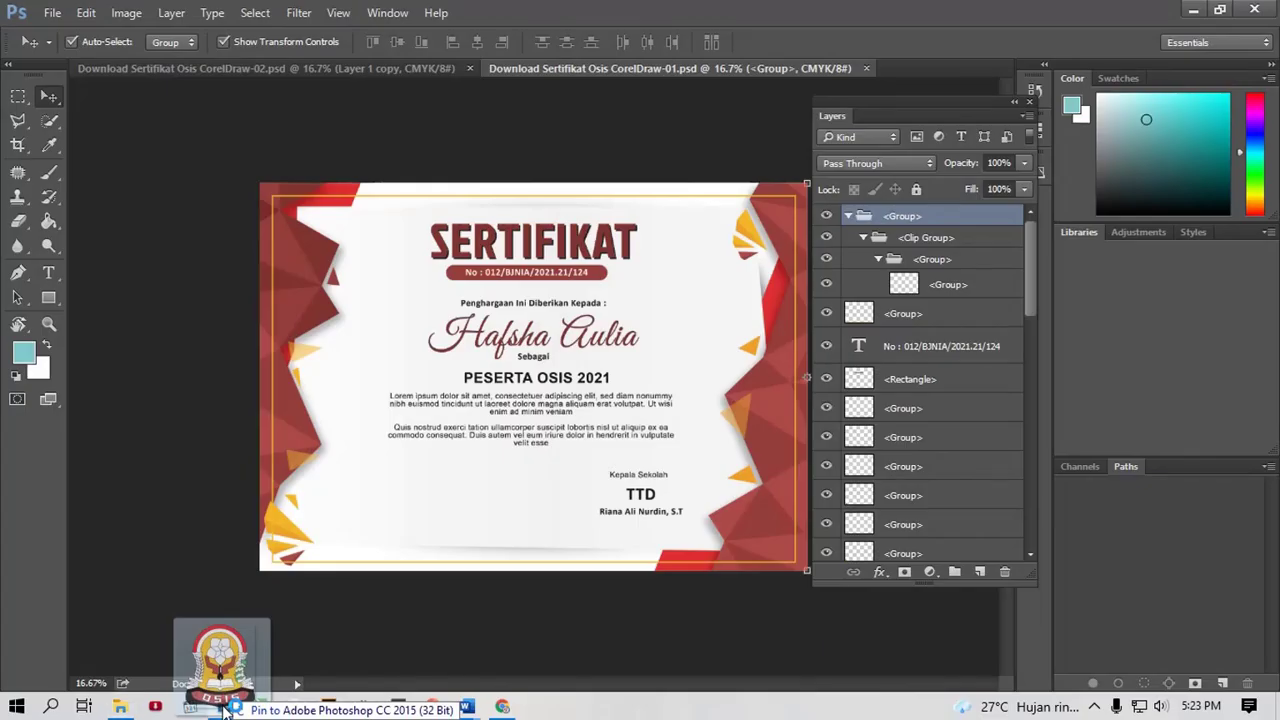
{"action": "left_click_drag", "start_coordinate": [250, 680], "coordinate": [553, 390]}
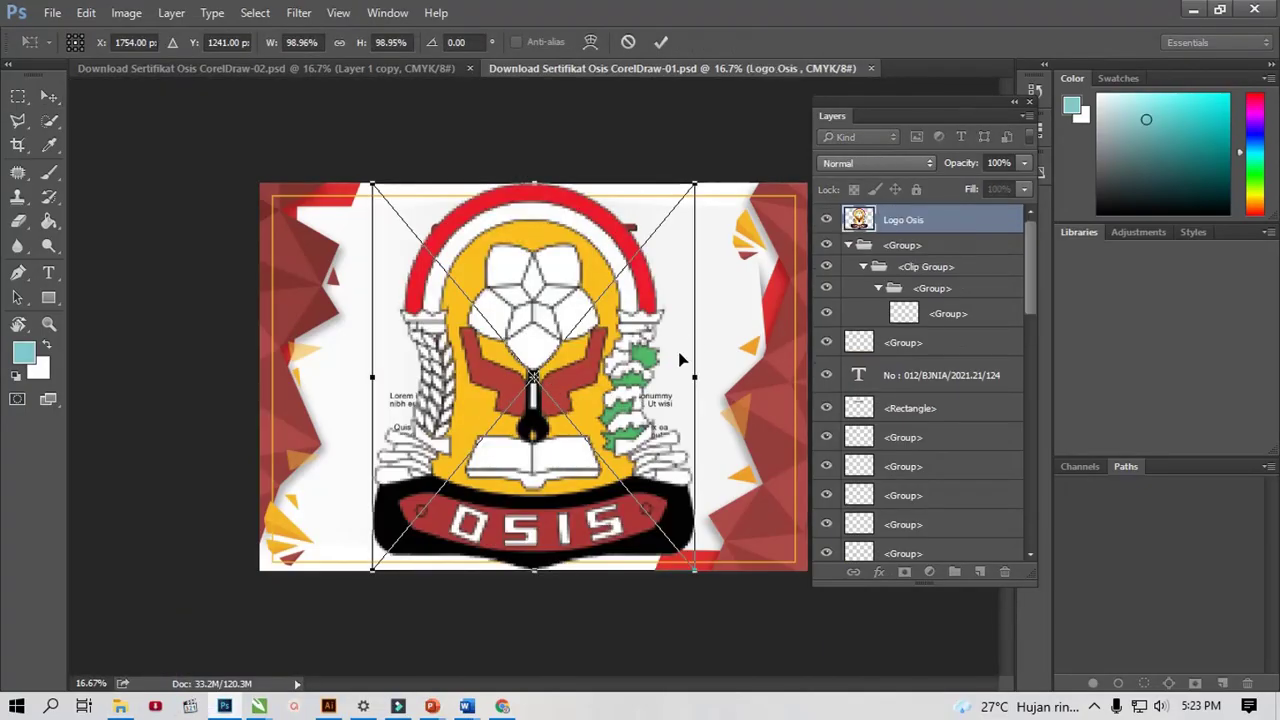
Step: Shrink and centre the placed logo, then move the Logo Osis layer beneath the text layers
{"action": "mouse_move", "coordinate": [692, 187]}
{"action": "left_mouse_down"}
{"action": "mouse_move", "coordinate": [563, 285]}
{"action": "mouse_move", "coordinate": [621, 272]}
{"action": "left_mouse_up"}
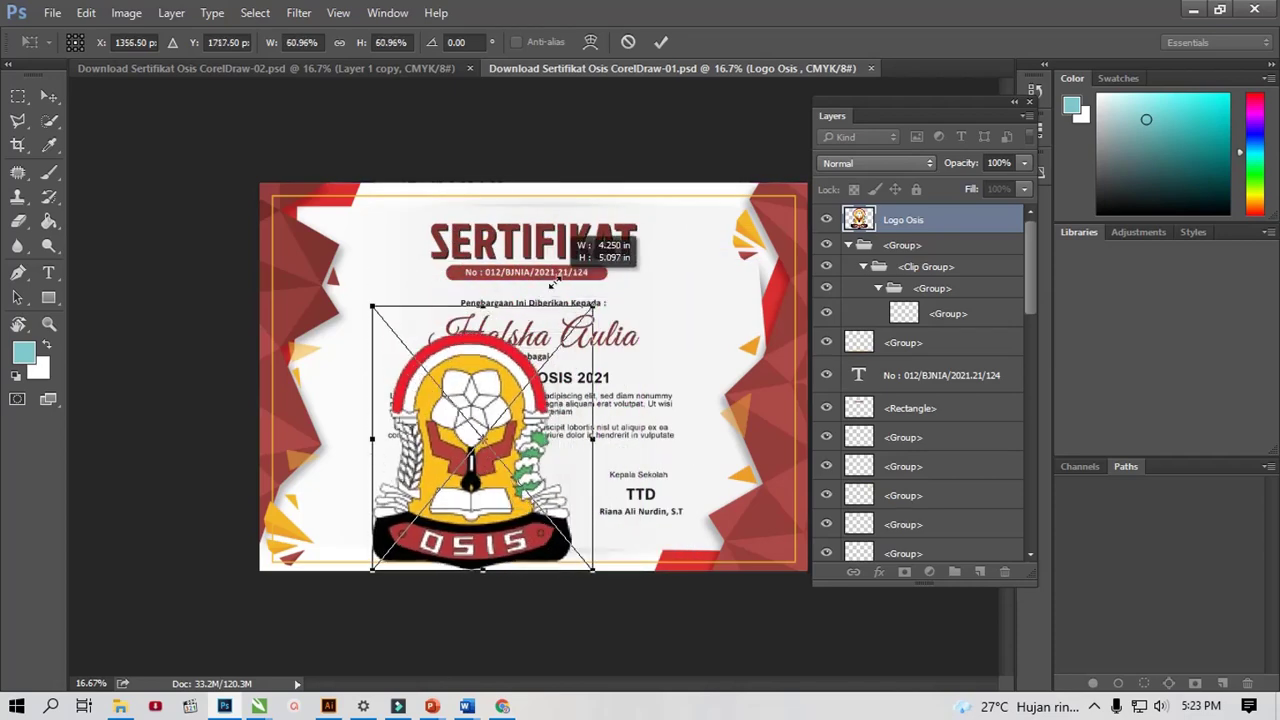
{"action": "mouse_move", "coordinate": [527, 368]}
{"action": "left_mouse_down"}
{"action": "mouse_move", "coordinate": [567, 353]}
{"action": "mouse_move", "coordinate": [559, 322]}
{"action": "left_mouse_up"}
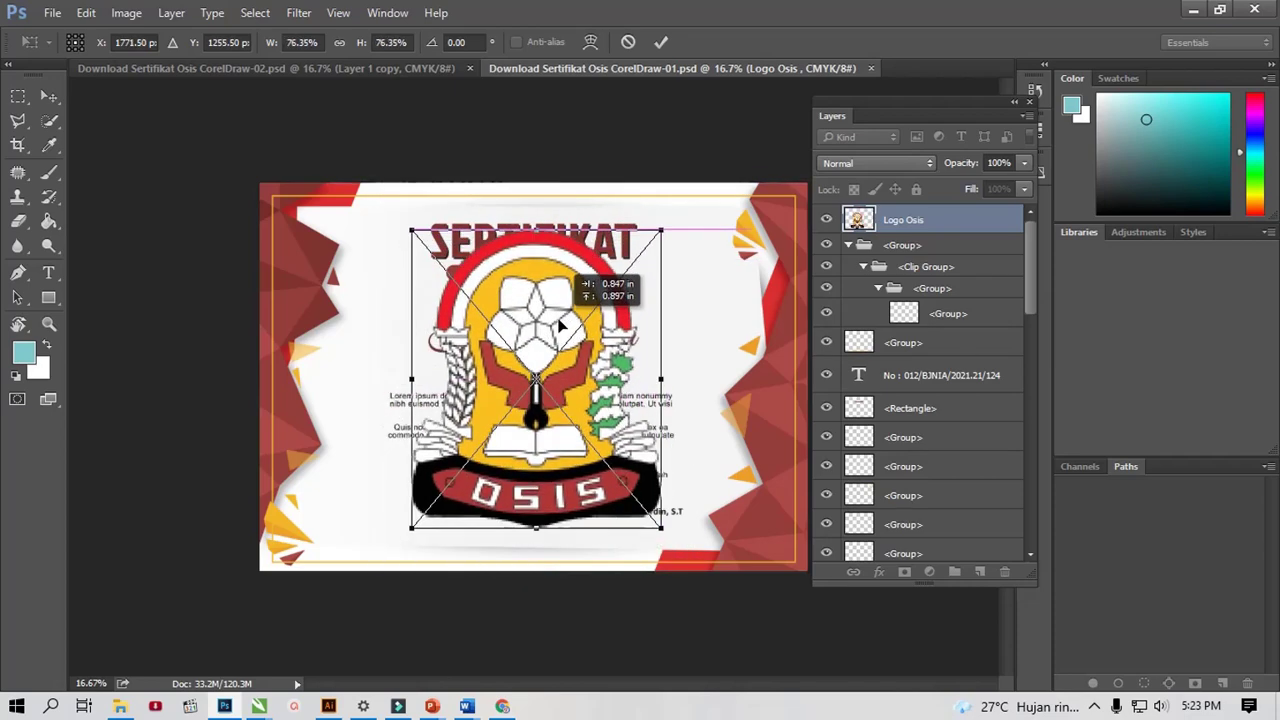
{"action": "key", "text": "Return"}
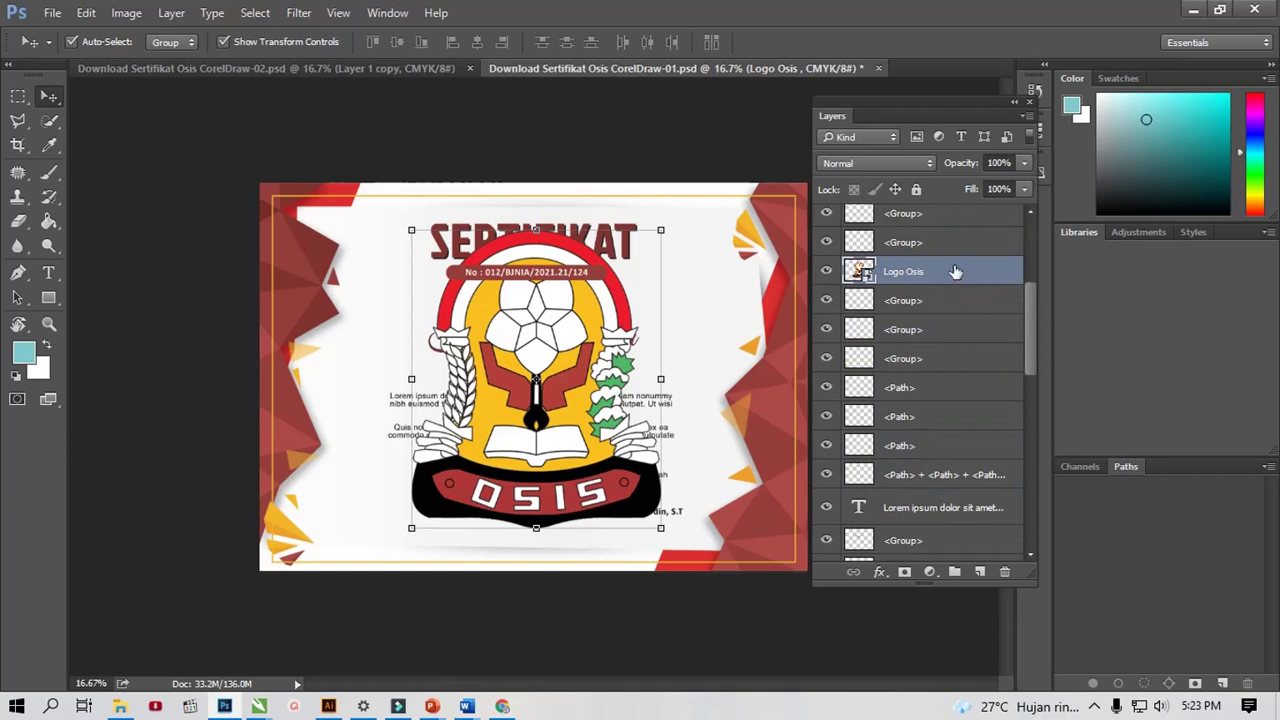
{"action": "left_click_drag", "start_coordinate": [957, 271], "coordinate": [945, 520]}
{"action": "scroll", "coordinate": [937, 300], "scroll_direction": "down", "scroll_amount": 5}
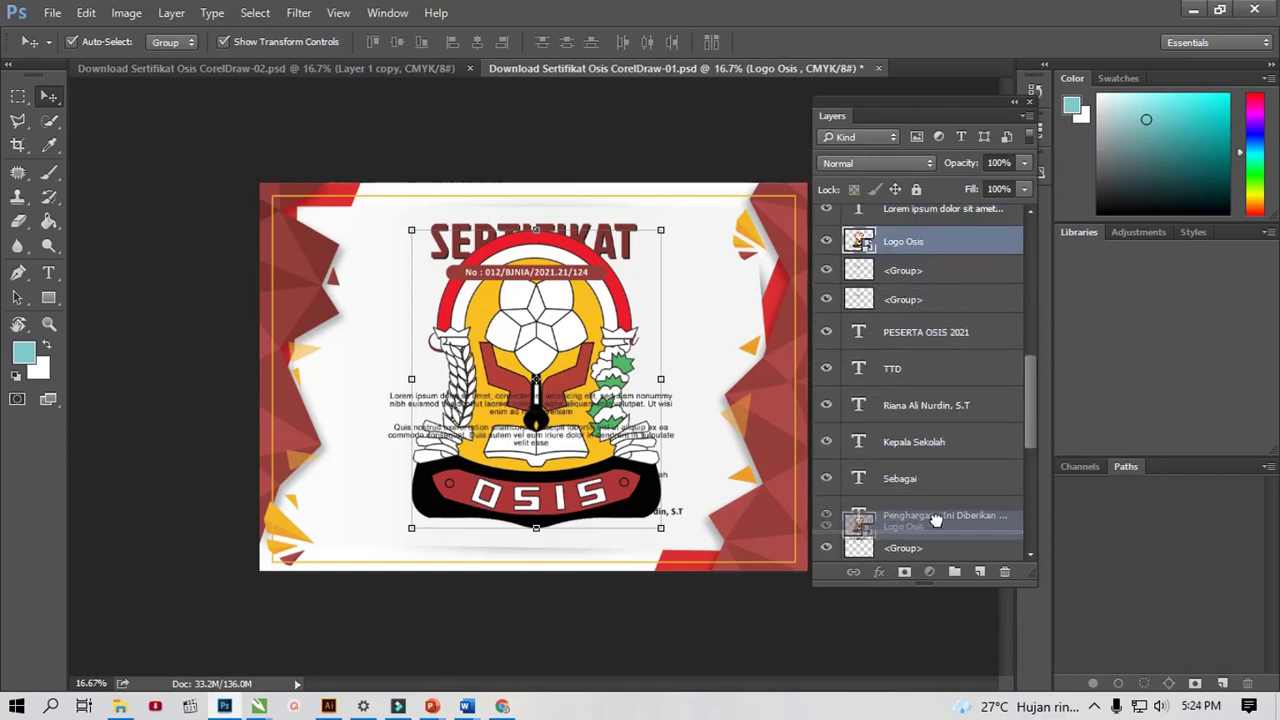
{"action": "left_click_drag", "start_coordinate": [937, 250], "coordinate": [878, 525]}
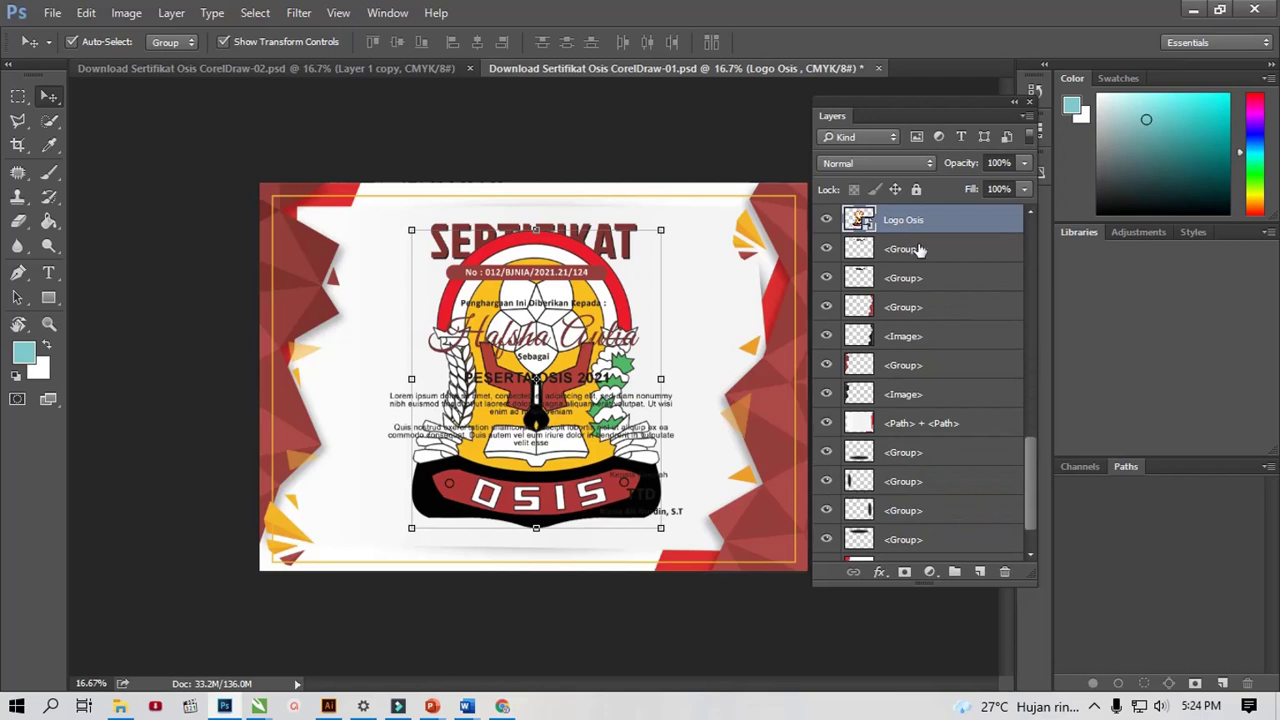
{"action": "left_click_drag", "start_coordinate": [960, 219], "coordinate": [958, 283]}
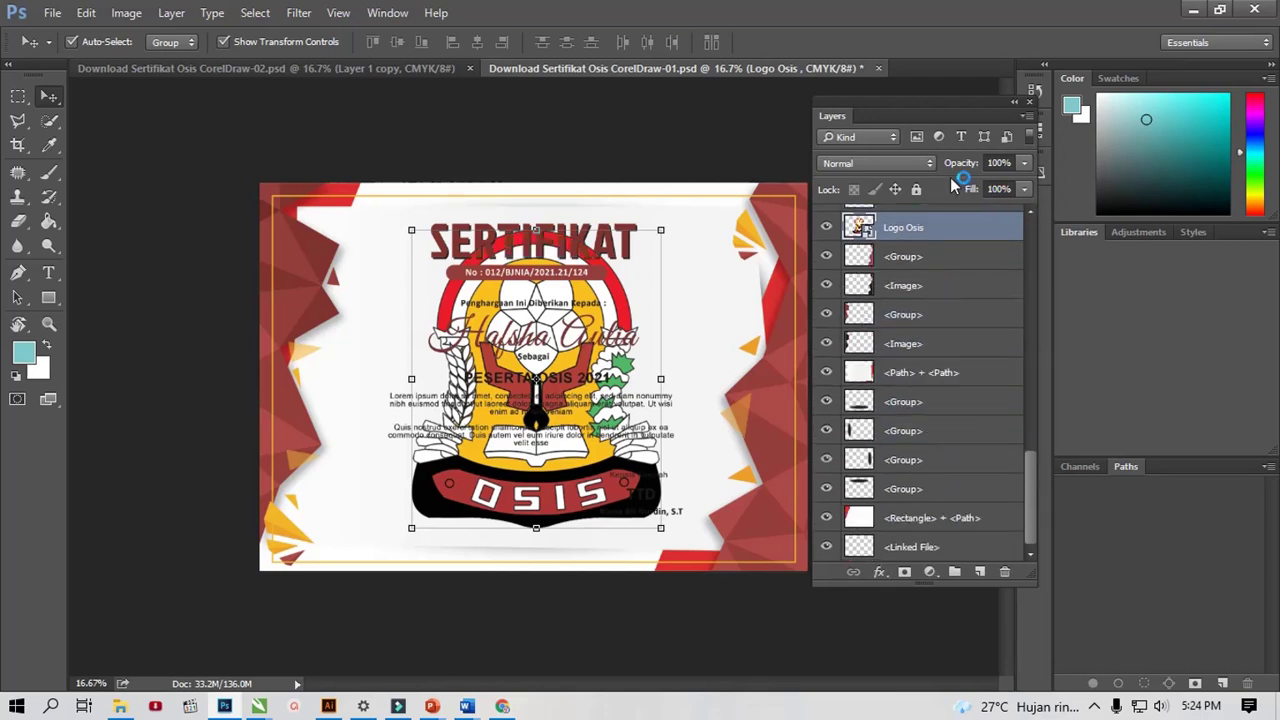
Step: Set the Logo Osis layer's Fill to 14% for a faint watermark
{"action": "left_click", "coordinate": [1025, 189]}
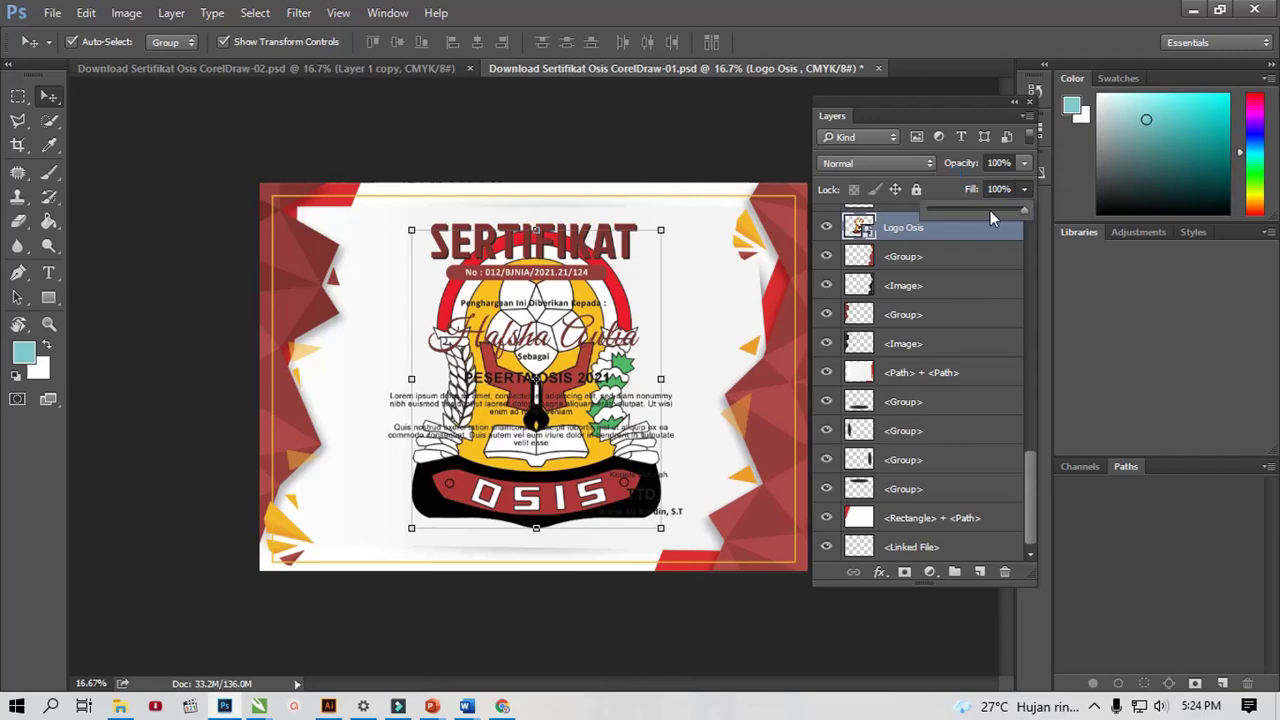
{"action": "left_click_drag", "start_coordinate": [990, 210], "coordinate": [937, 210]}
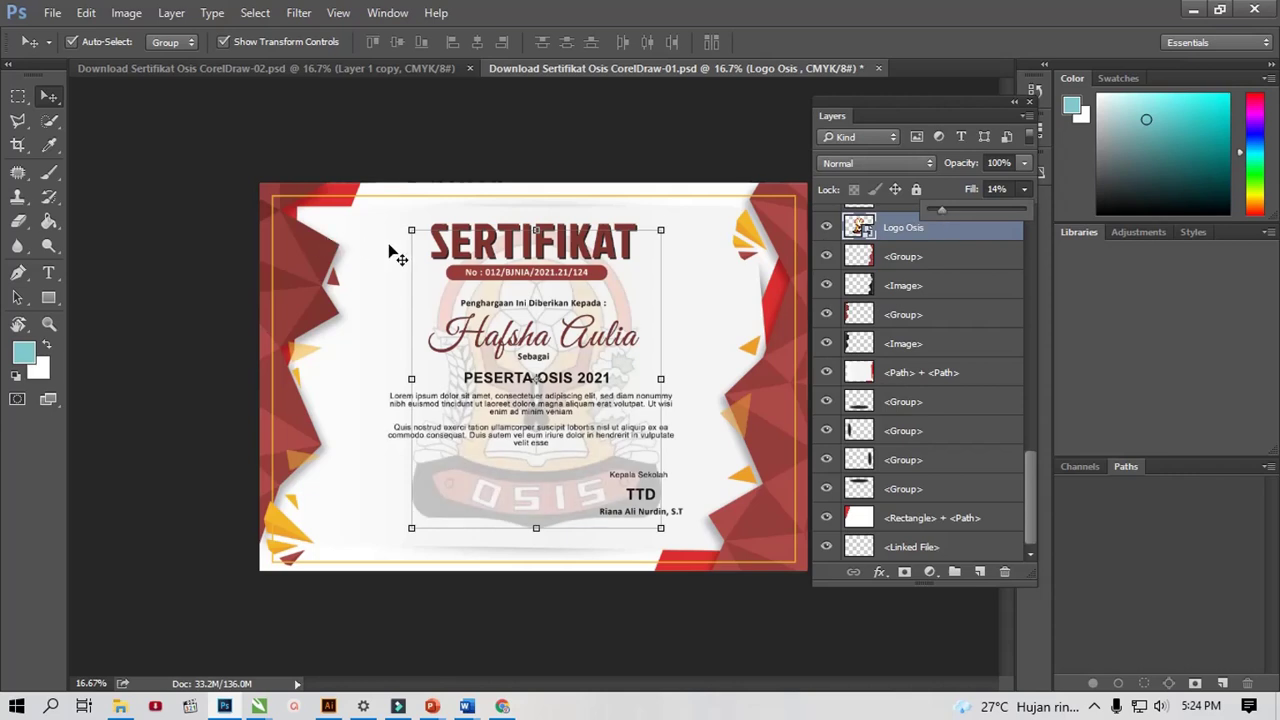
{"action": "left_click", "coordinate": [432, 162]}
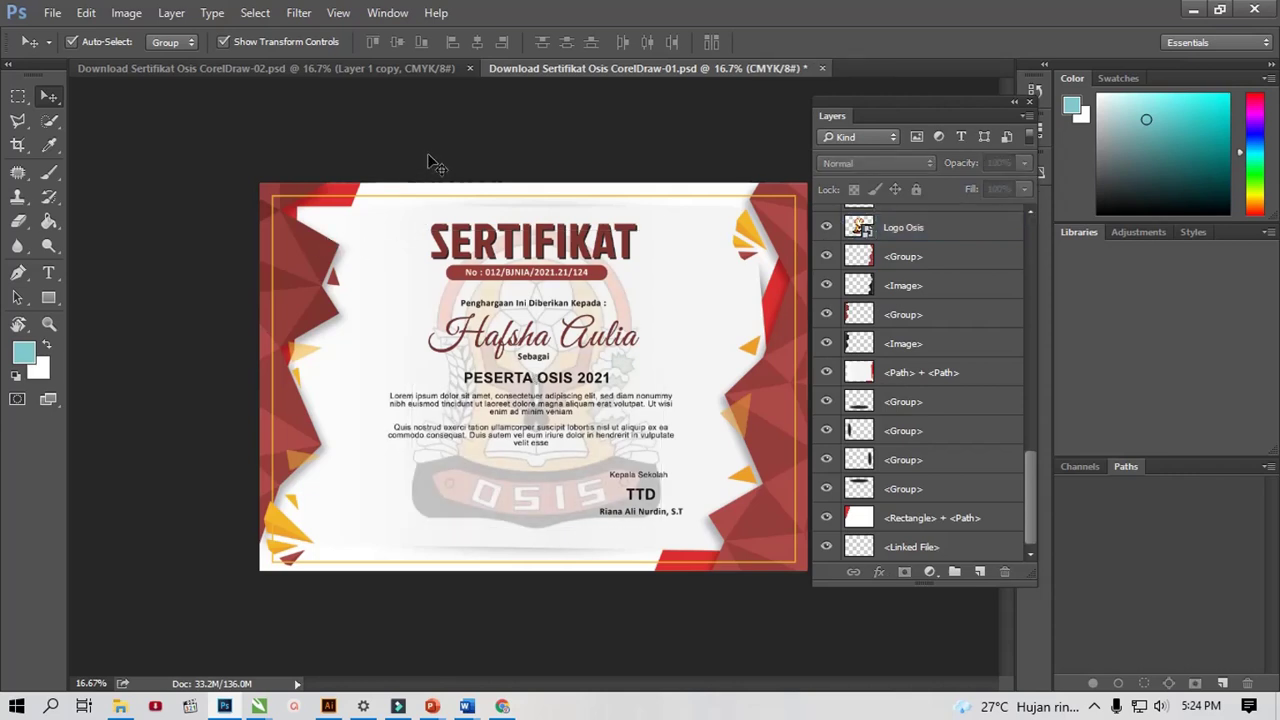
{"action": "scroll", "coordinate": [943, 365], "scroll_direction": "up", "scroll_amount": 2}
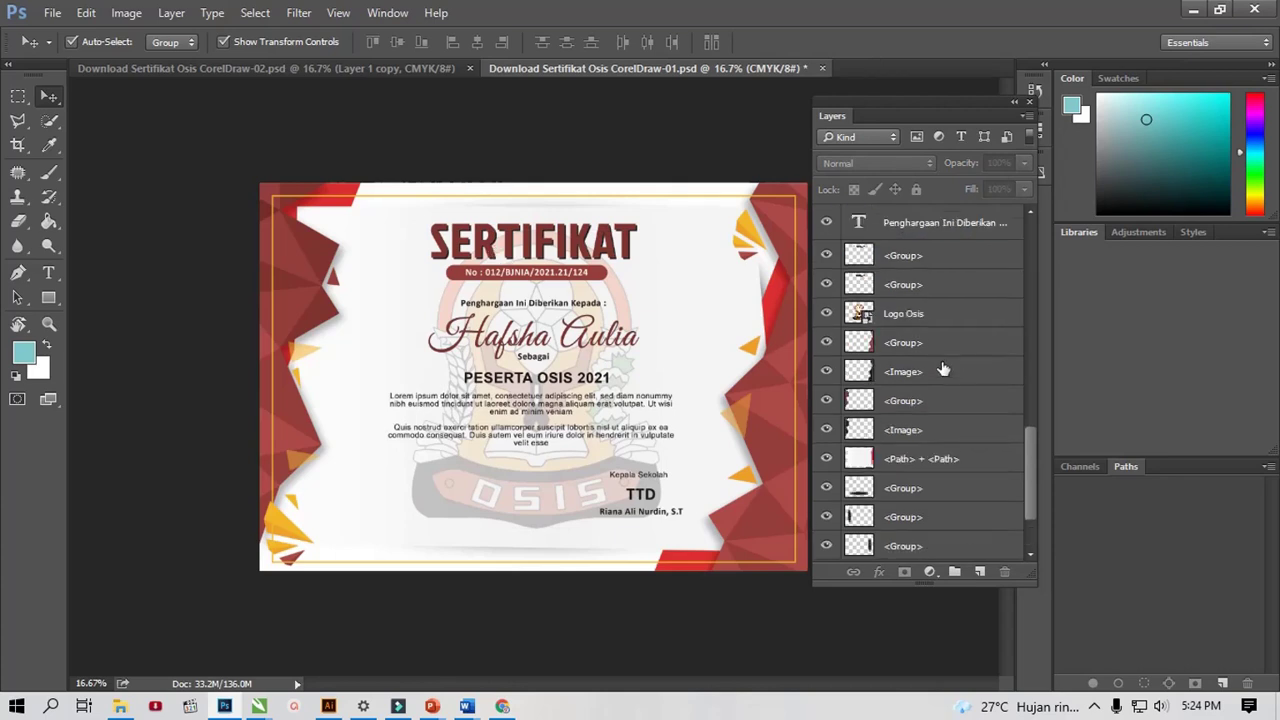
{"action": "scroll", "coordinate": [943, 365], "scroll_direction": "up", "scroll_amount": 3}
{"action": "scroll", "coordinate": [943, 365], "scroll_direction": "up", "scroll_amount": 2}
{"action": "scroll", "coordinate": [943, 365], "scroll_direction": "up", "scroll_amount": 3}
Step: Ungroup the top <Group> layer and its nested clip group with Ungroup Layers
{"action": "scroll", "coordinate": [943, 365], "scroll_direction": "down", "scroll_amount": 1}
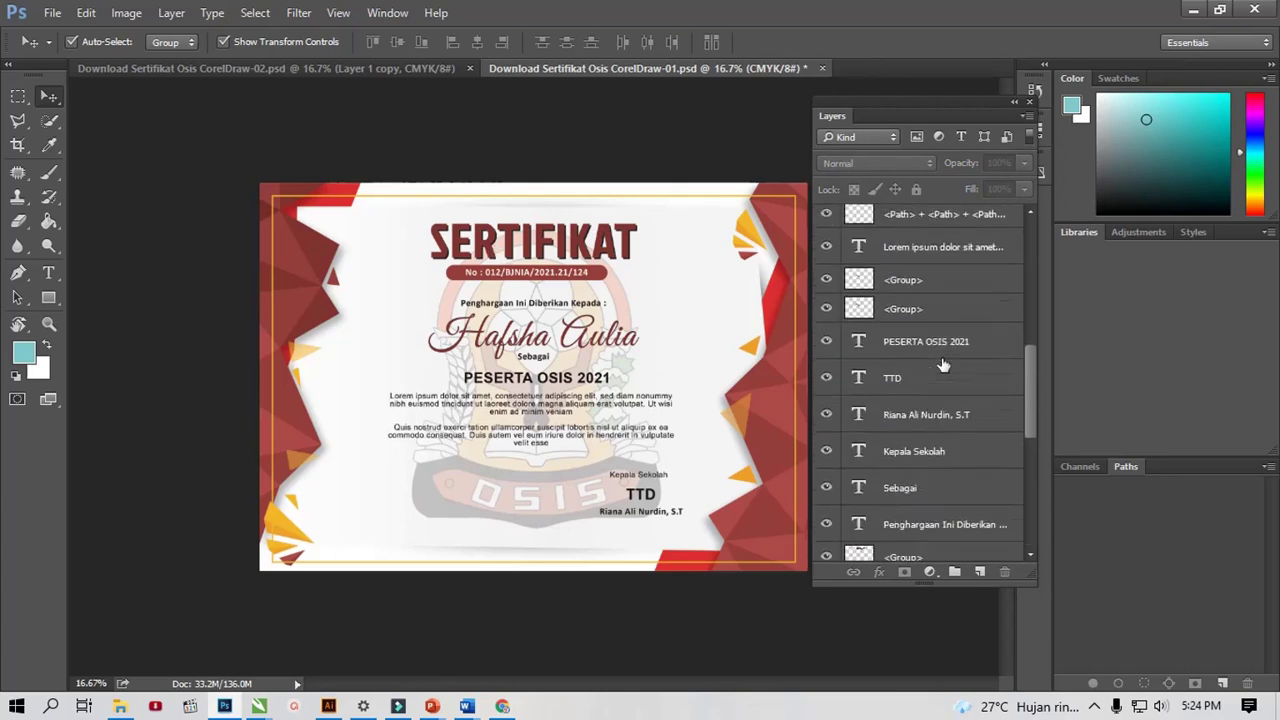
{"action": "scroll", "coordinate": [943, 365], "scroll_direction": "down", "scroll_amount": 2}
{"action": "scroll", "coordinate": [943, 365], "scroll_direction": "up", "scroll_amount": 3}
{"action": "scroll", "coordinate": [943, 365], "scroll_direction": "up", "scroll_amount": 5}
{"action": "scroll", "coordinate": [943, 365], "scroll_direction": "up", "scroll_amount": 3}
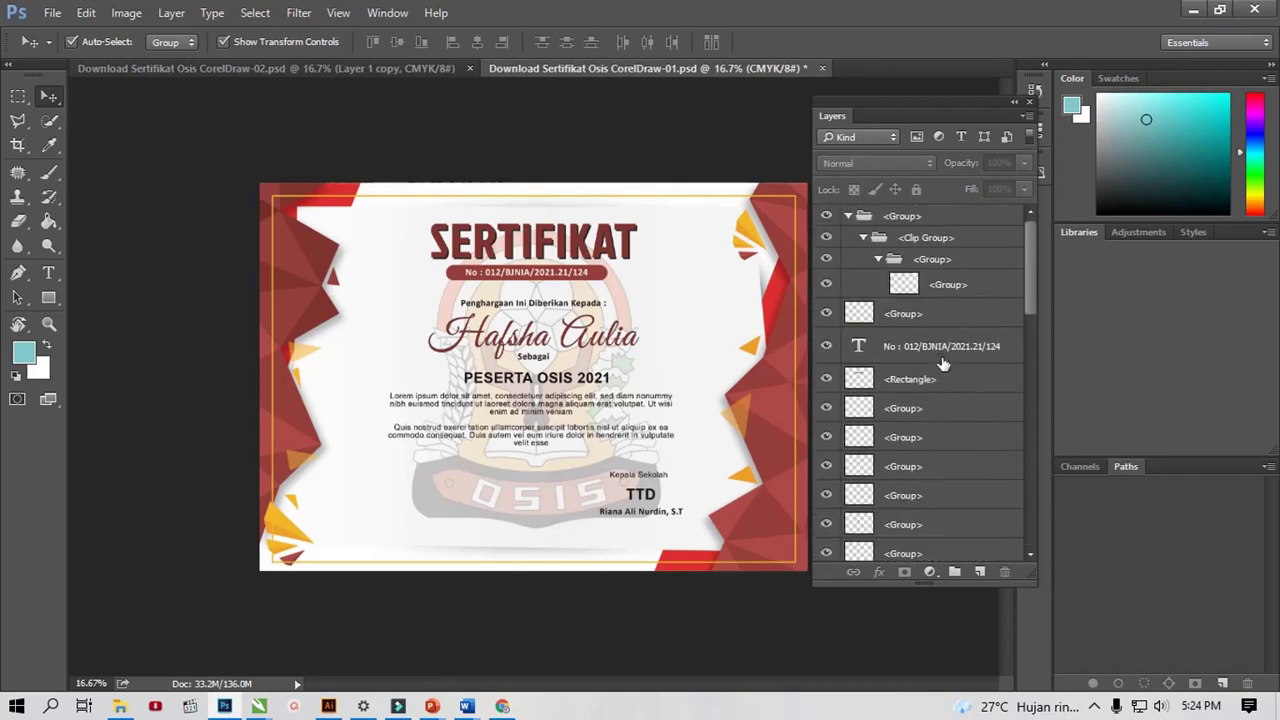
{"action": "left_click", "coordinate": [893, 218]}
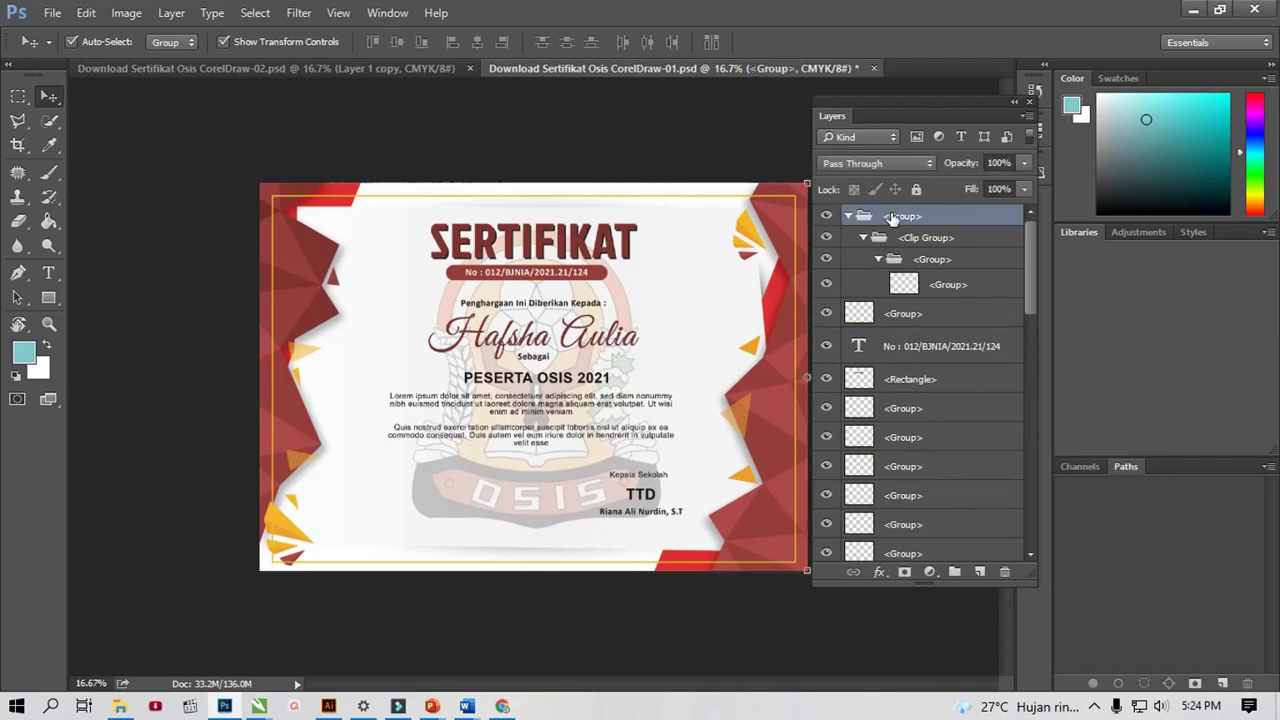
{"action": "right_click", "coordinate": [895, 217]}
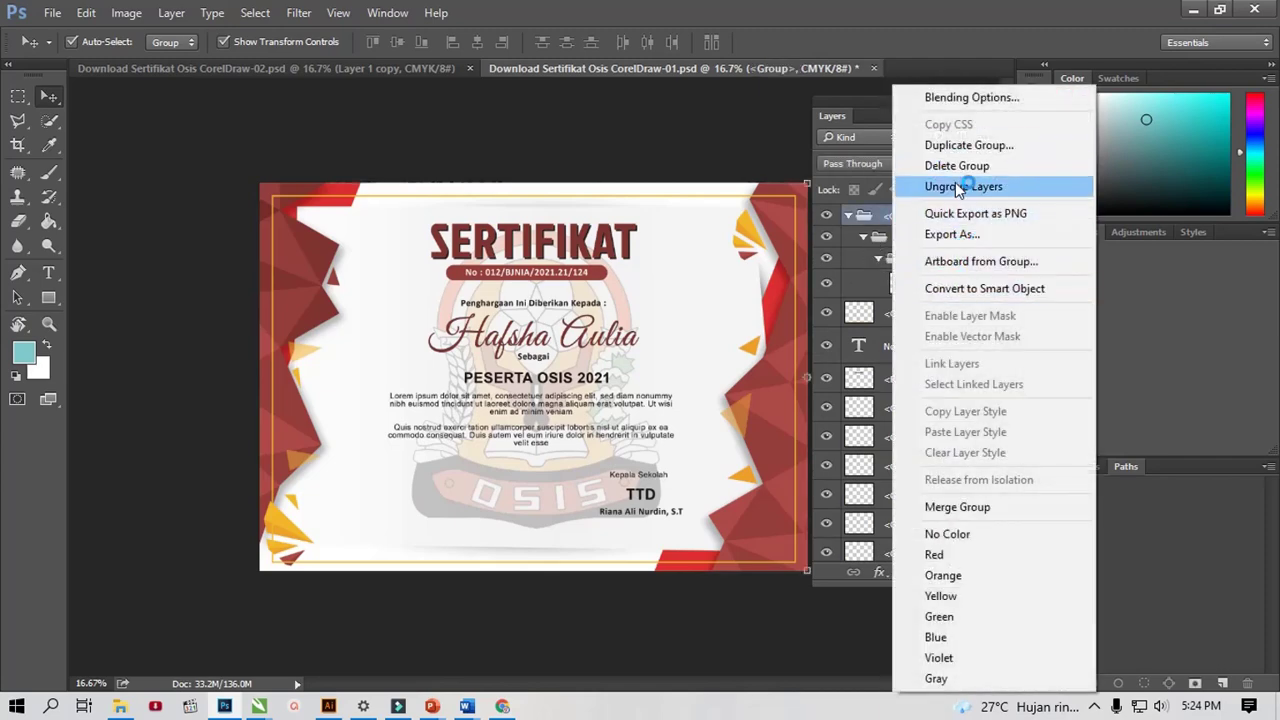
{"action": "left_click", "coordinate": [962, 186]}
{"action": "right_click", "coordinate": [918, 217]}
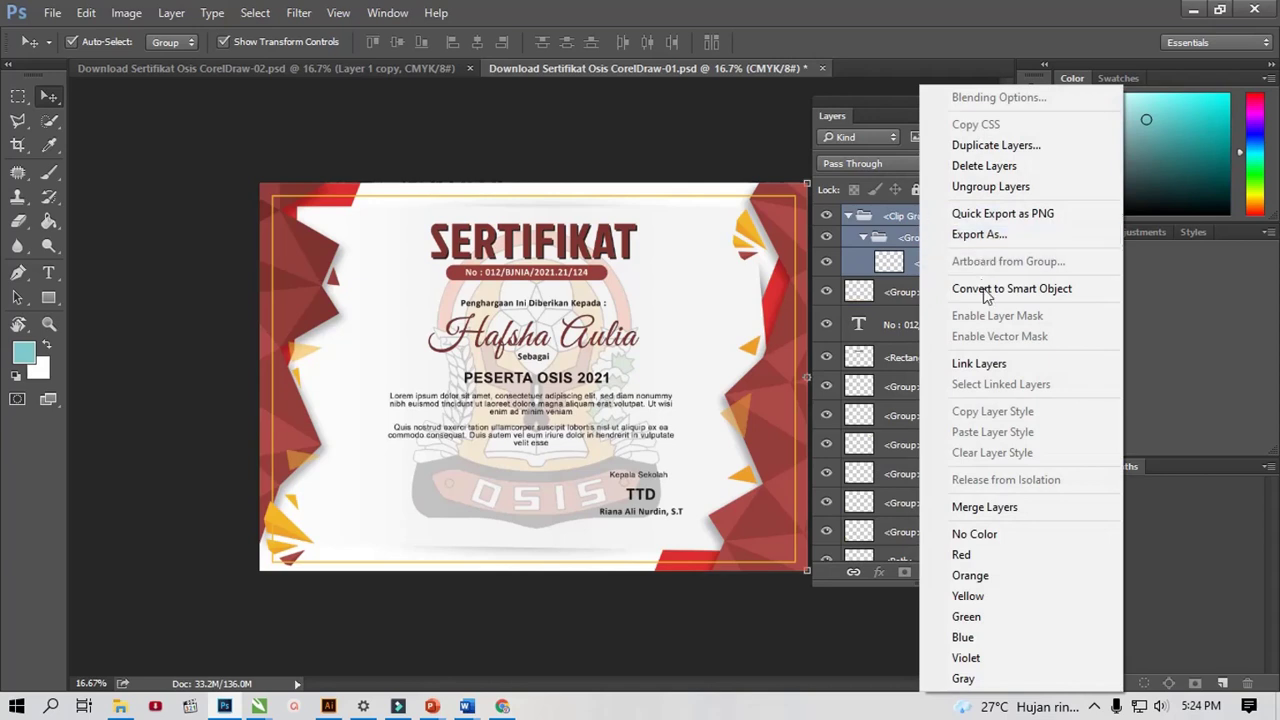
{"action": "left_click", "coordinate": [973, 188]}
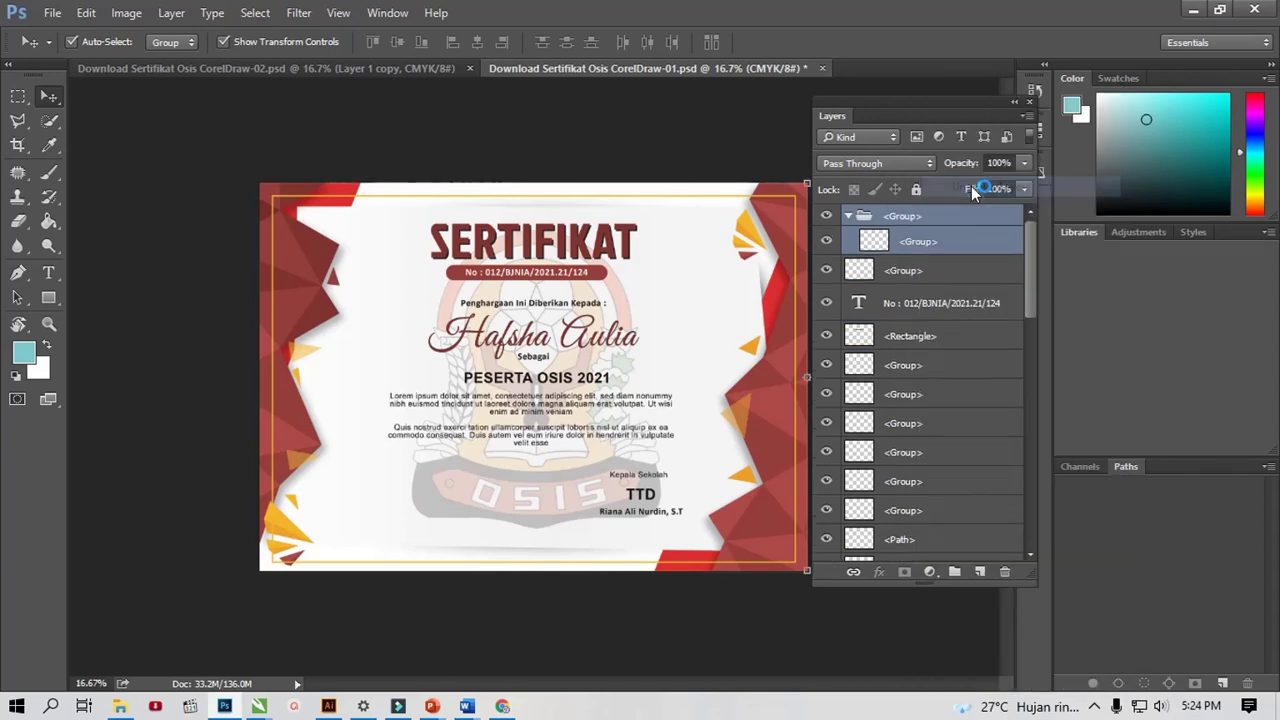
{"action": "left_click", "coordinate": [927, 217]}
{"action": "right_click", "coordinate": [927, 217]}
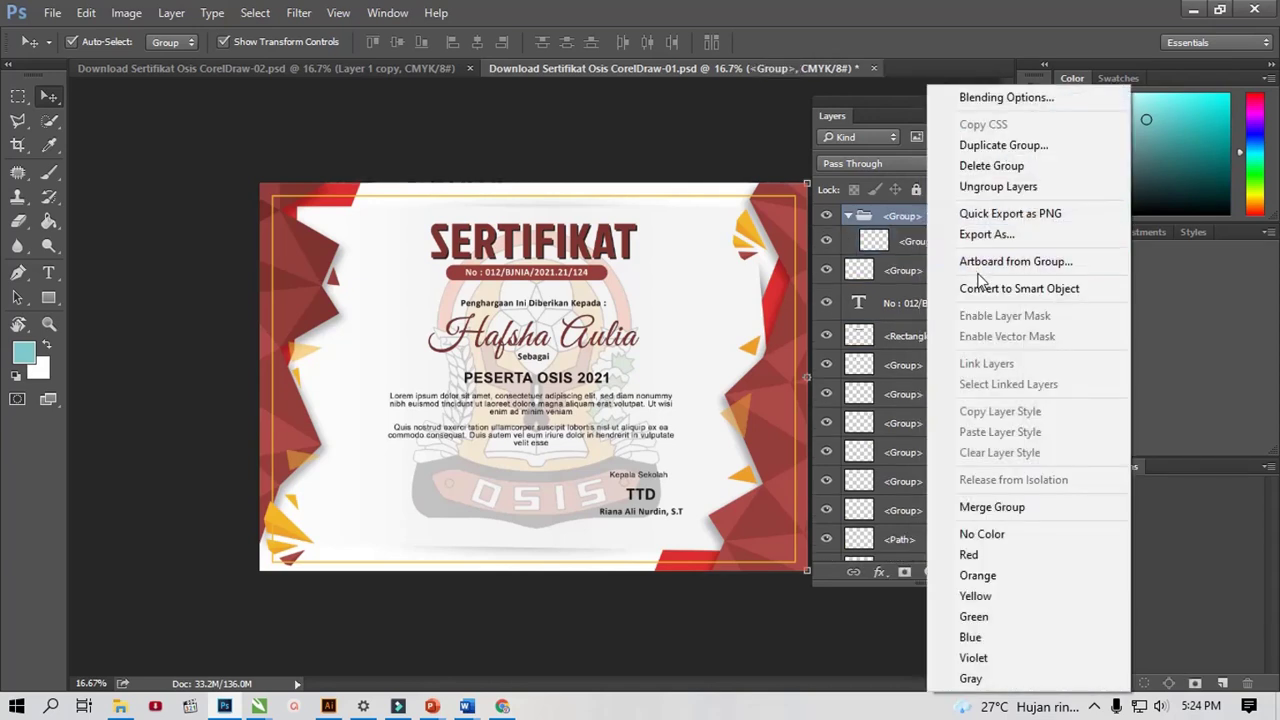
{"action": "left_click", "coordinate": [1000, 187]}
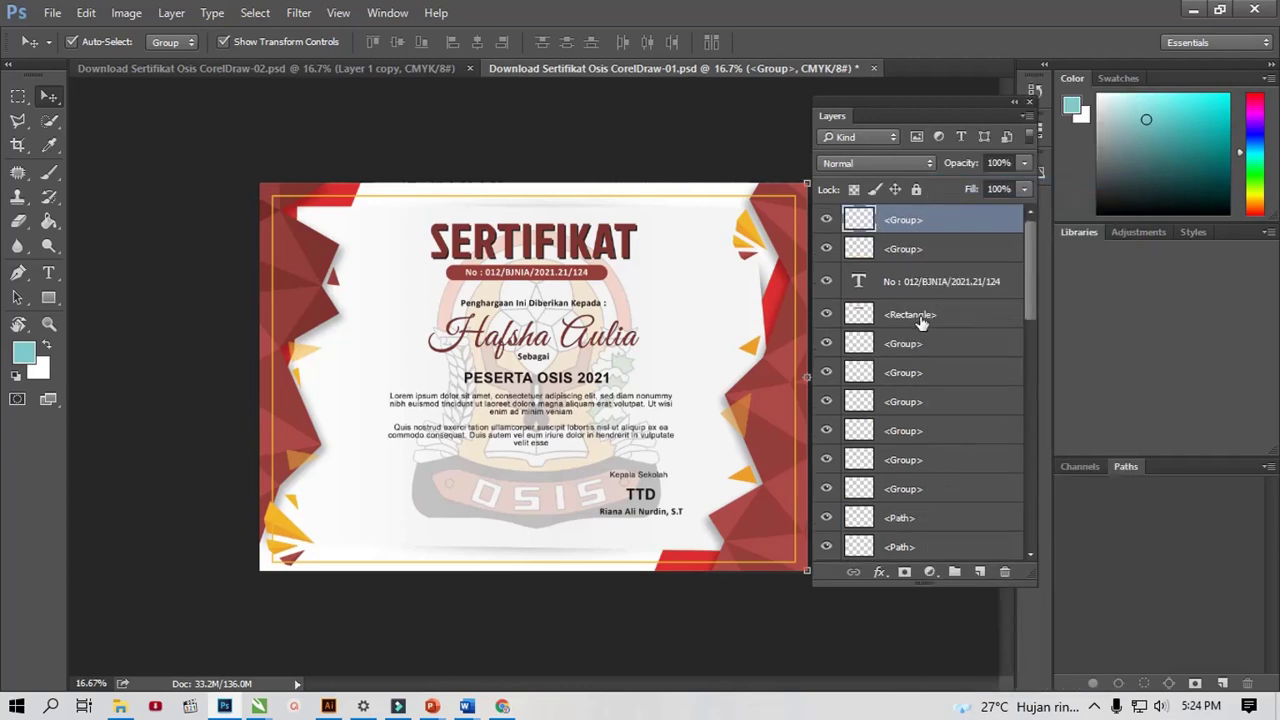
Step: Select the Logo Osis layer and show the Create New Fill or Adjustment Layer list
{"action": "scroll", "coordinate": [920, 330], "scroll_direction": "down", "scroll_amount": 2}
{"action": "scroll", "coordinate": [918, 372], "scroll_direction": "down", "scroll_amount": 2}
{"action": "scroll", "coordinate": [916, 376], "scroll_direction": "down", "scroll_amount": 2}
{"action": "scroll", "coordinate": [916, 378], "scroll_direction": "down", "scroll_amount": 2}
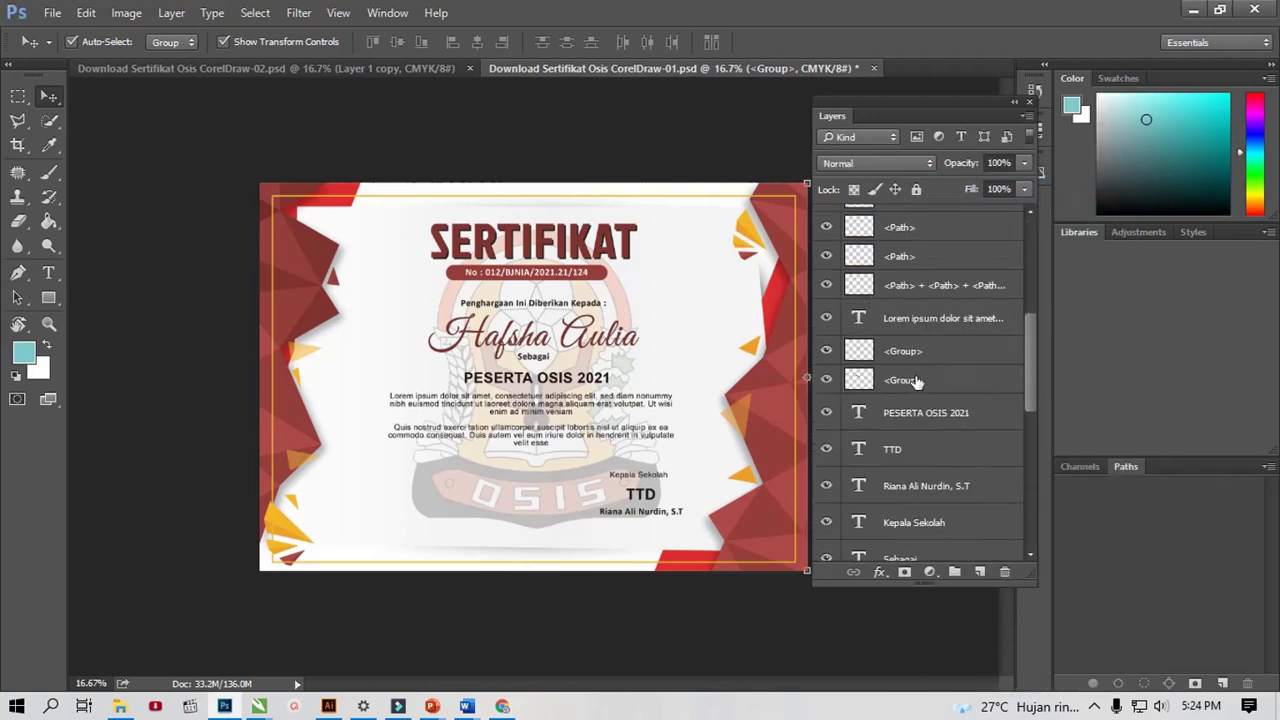
{"action": "scroll", "coordinate": [916, 380], "scroll_direction": "down", "scroll_amount": 2}
{"action": "scroll", "coordinate": [916, 382], "scroll_direction": "down", "scroll_amount": 2}
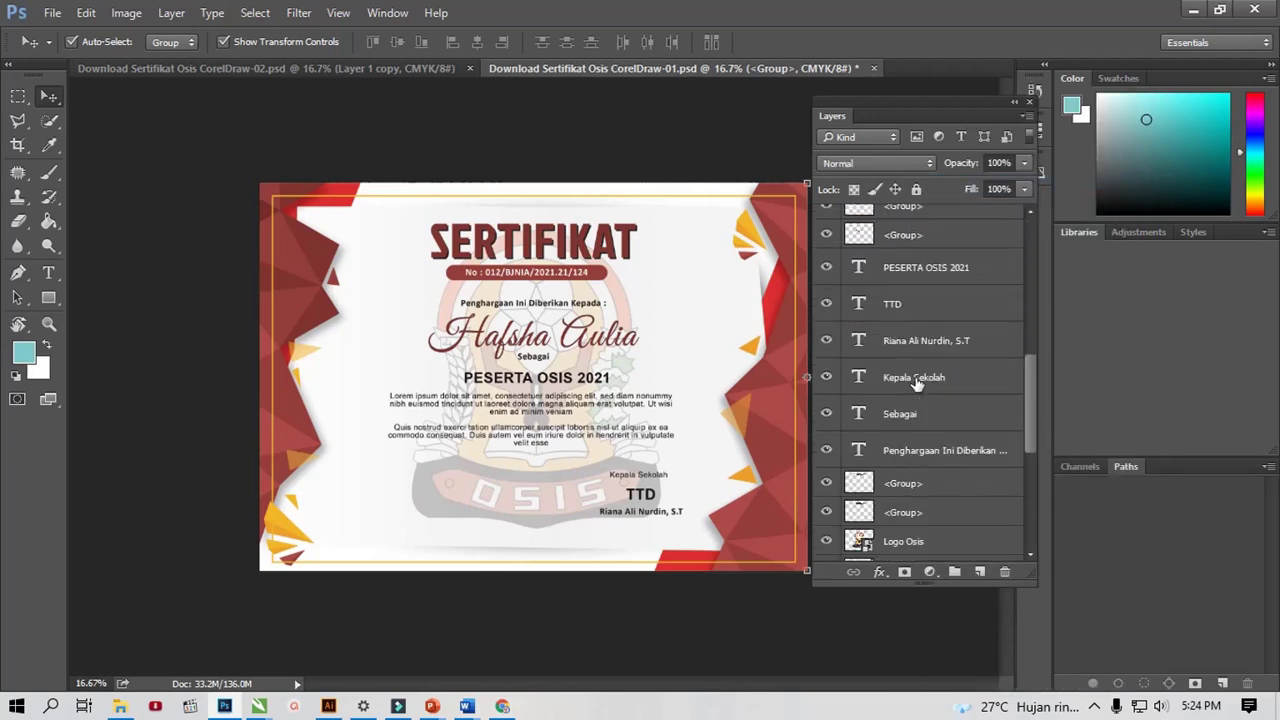
{"action": "left_click", "coordinate": [933, 452]}
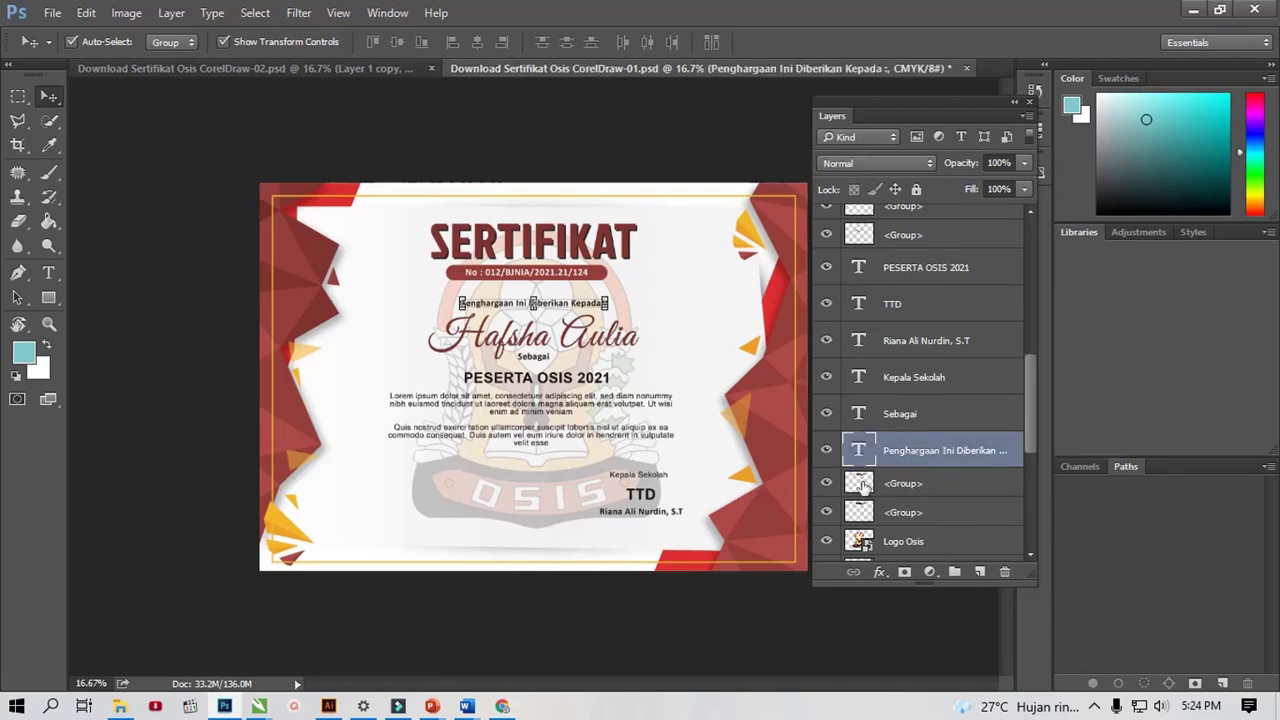
{"action": "scroll", "coordinate": [937, 486], "scroll_direction": "down", "scroll_amount": 1}
{"action": "left_click", "coordinate": [950, 484]}
{"action": "scroll", "coordinate": [960, 460], "scroll_direction": "down", "scroll_amount": 1}
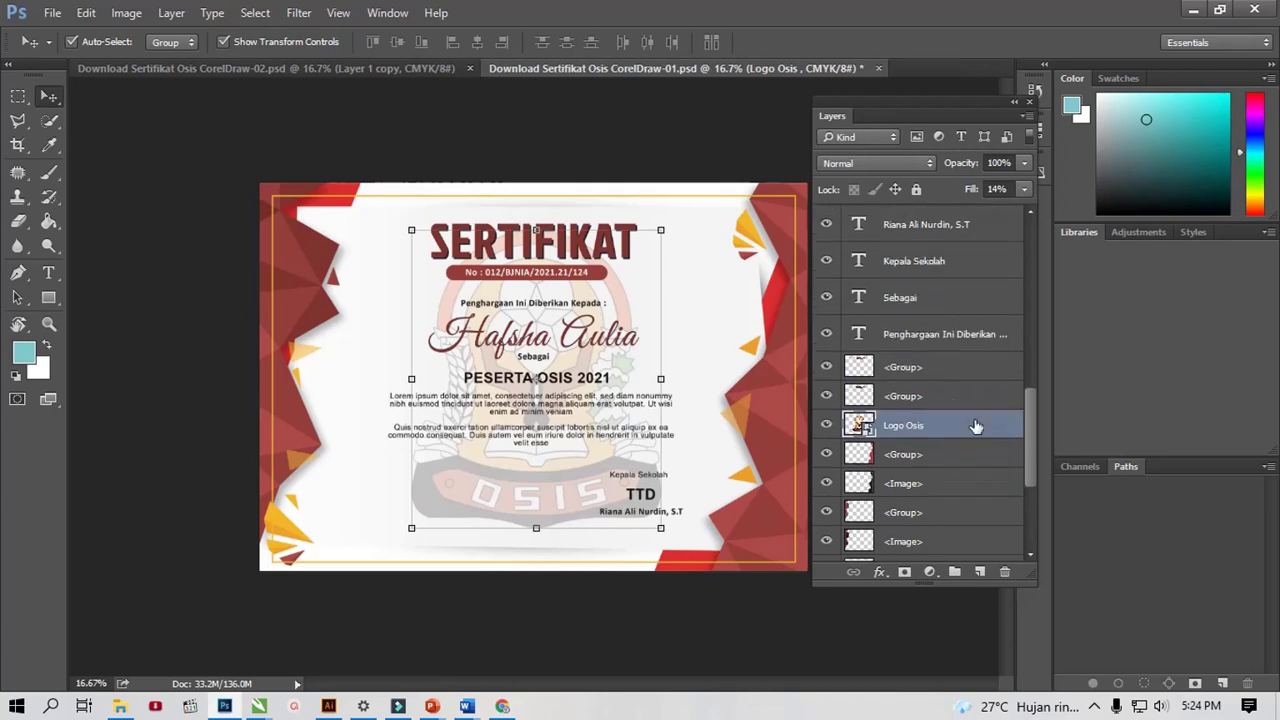
{"action": "scroll", "coordinate": [937, 352], "scroll_direction": "down", "scroll_amount": 1}
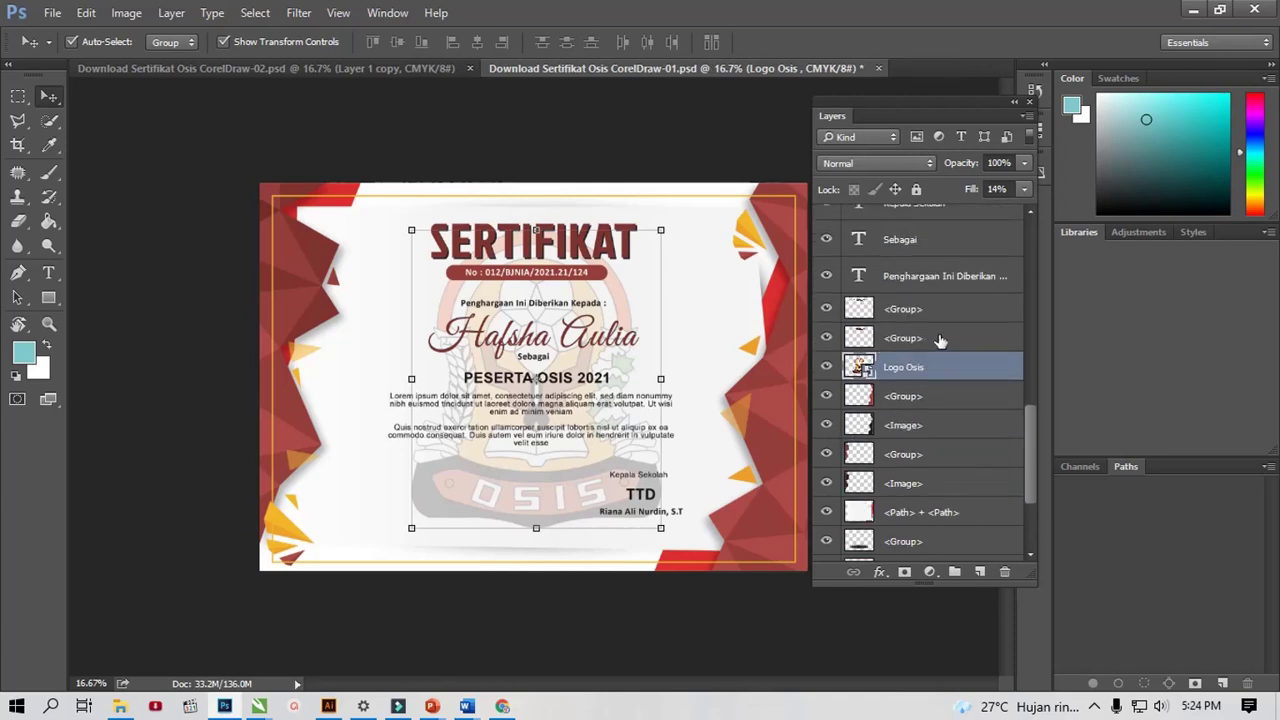
{"action": "left_click", "coordinate": [913, 340]}
{"action": "left_click", "coordinate": [912, 370]}
{"action": "left_click", "coordinate": [928, 572]}
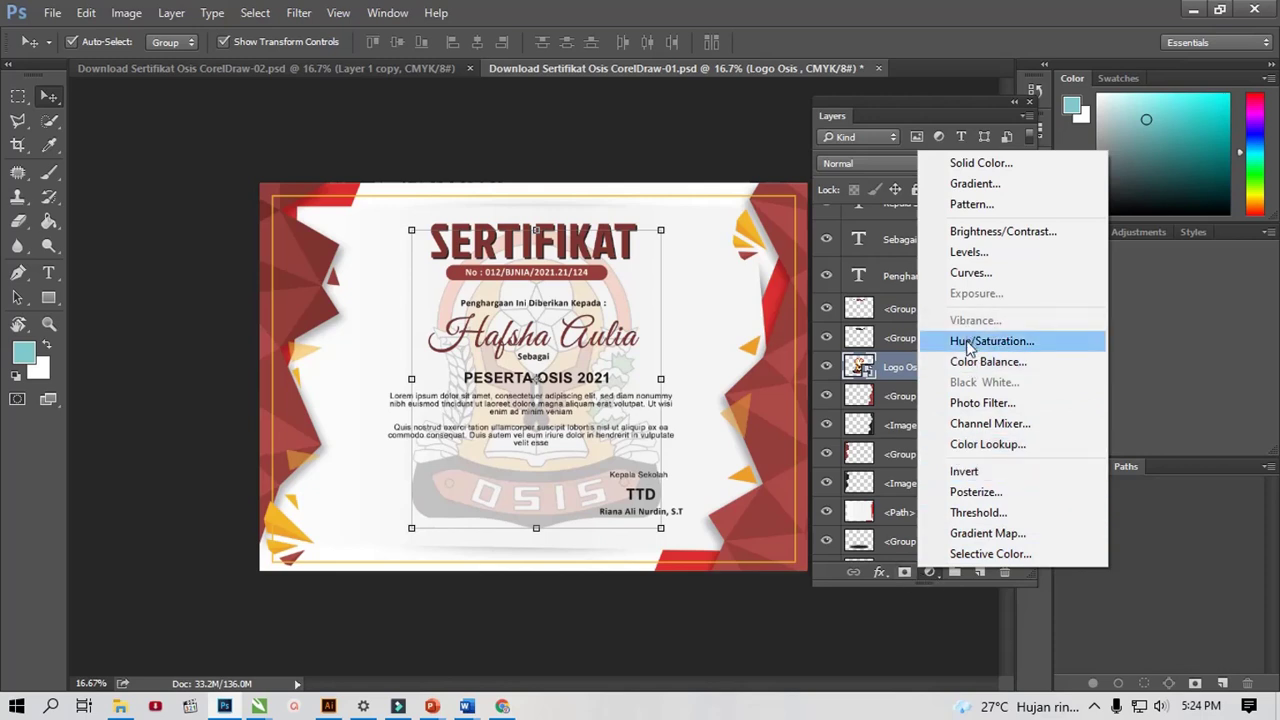
Step: Add a Hue/Saturation adjustment layer and try several hue shifts on the certificate shapes
{"action": "left_click", "coordinate": [966, 341]}
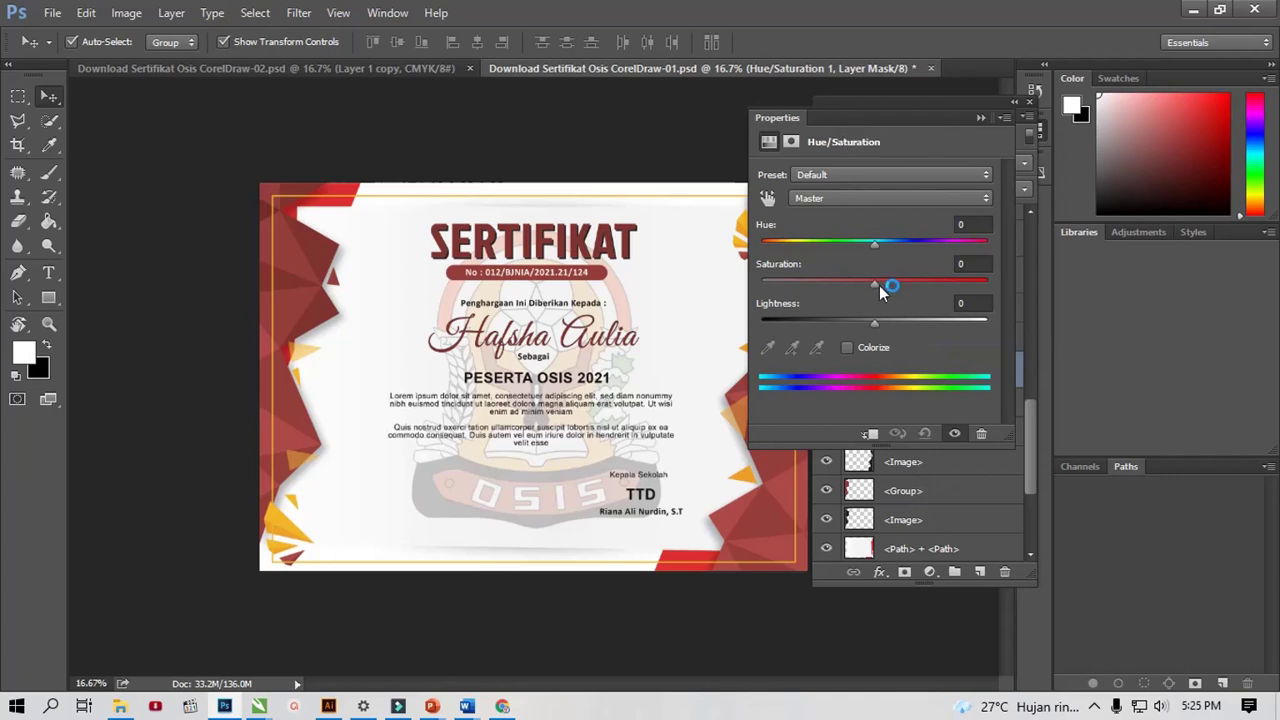
{"action": "left_click_drag", "start_coordinate": [873, 244], "coordinate": [837, 240]}
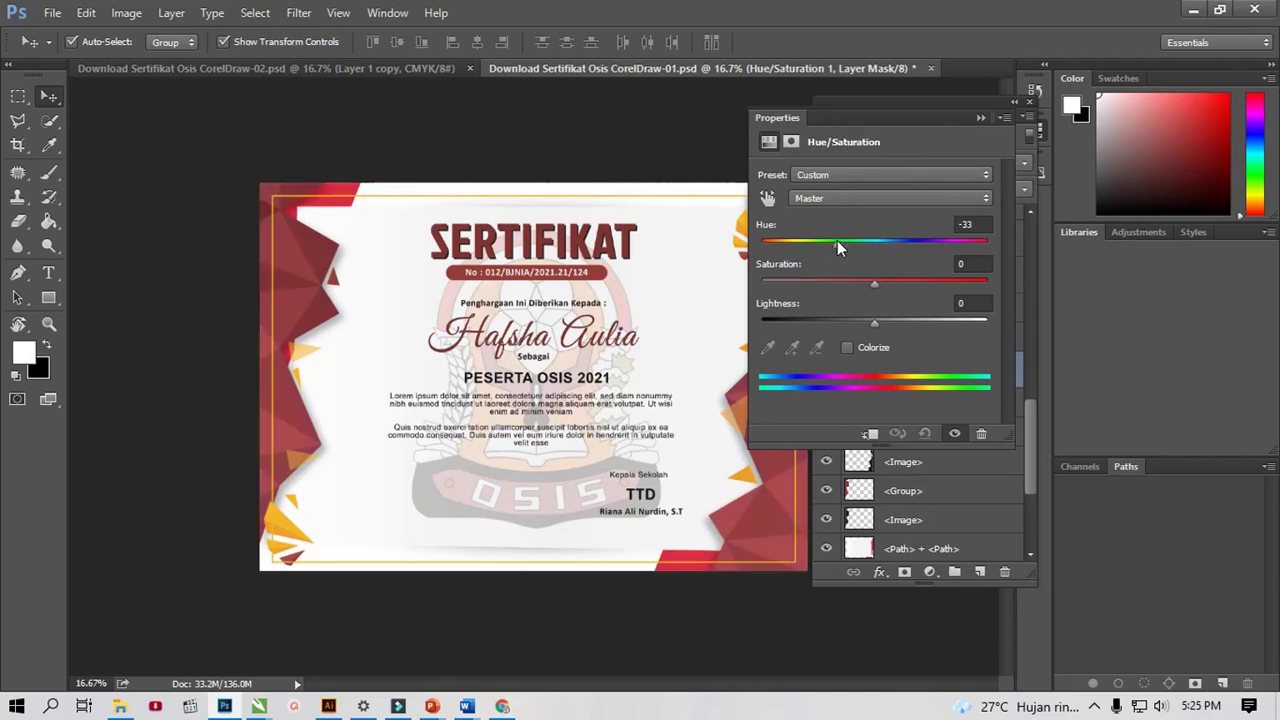
{"action": "left_click_drag", "start_coordinate": [857, 118], "coordinate": [986, 132]}
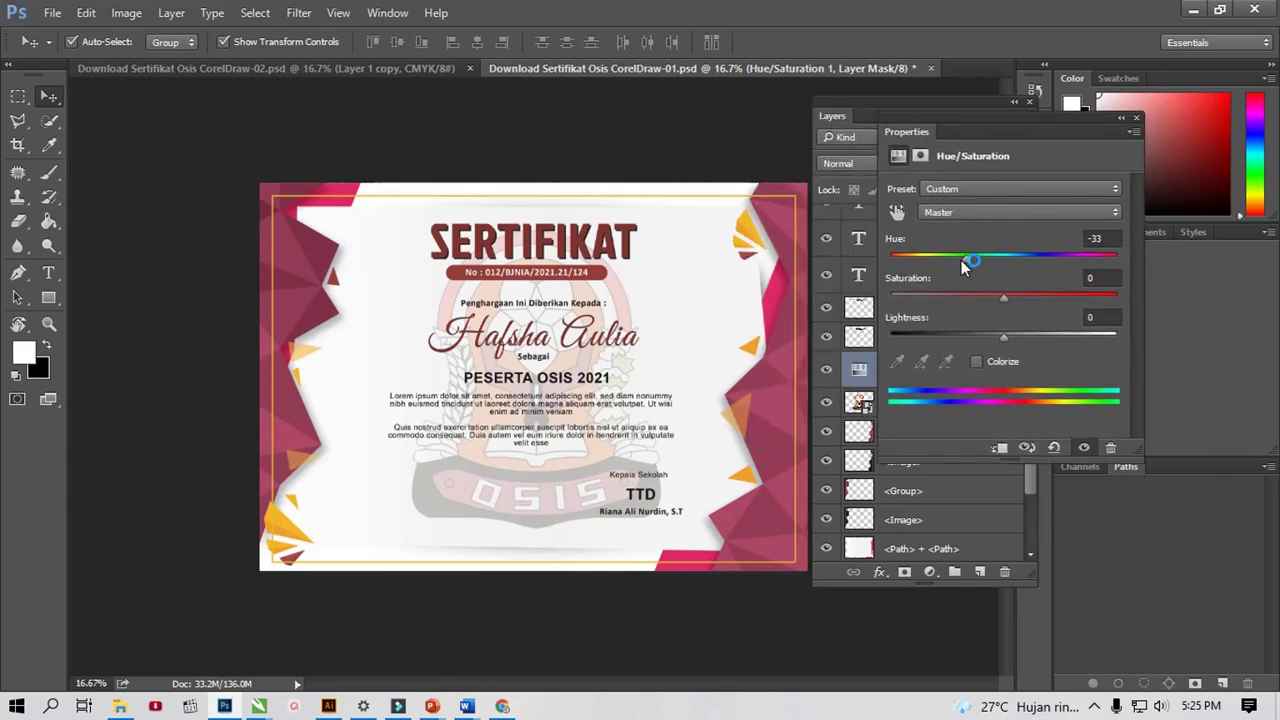
{"action": "left_click_drag", "start_coordinate": [961, 260], "coordinate": [915, 257]}
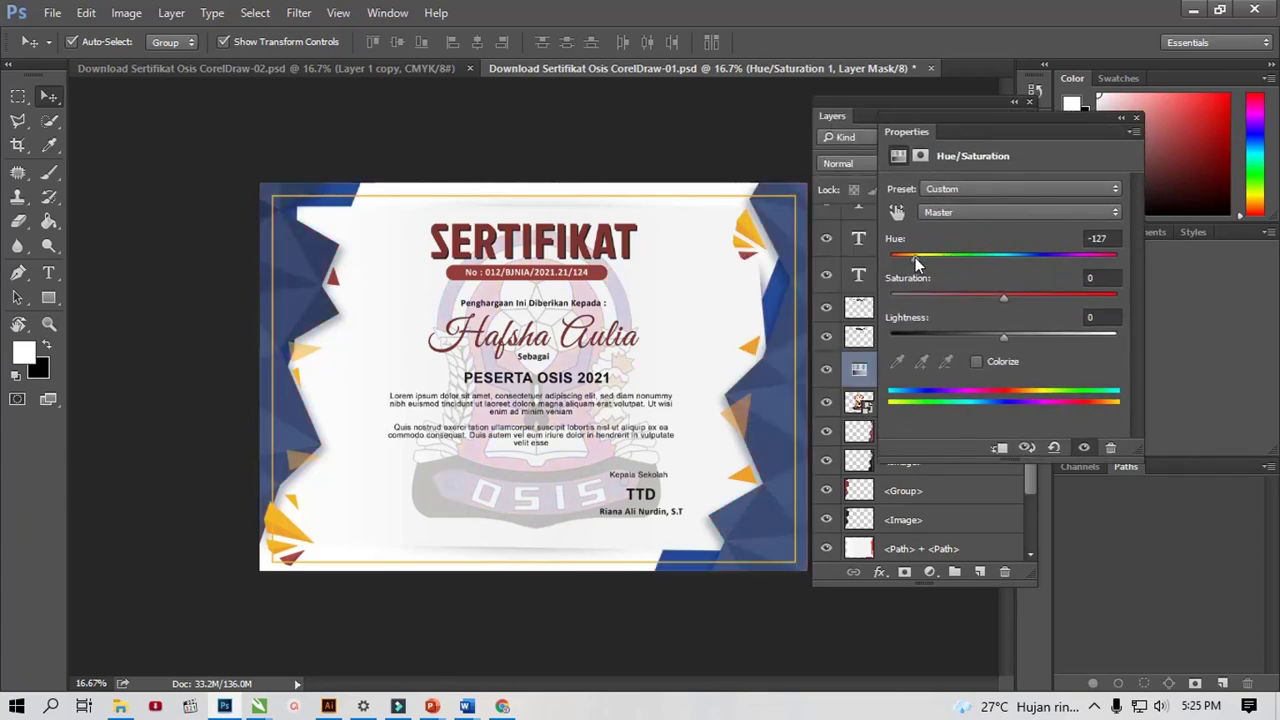
{"action": "left_click_drag", "start_coordinate": [915, 257], "coordinate": [928, 254]}
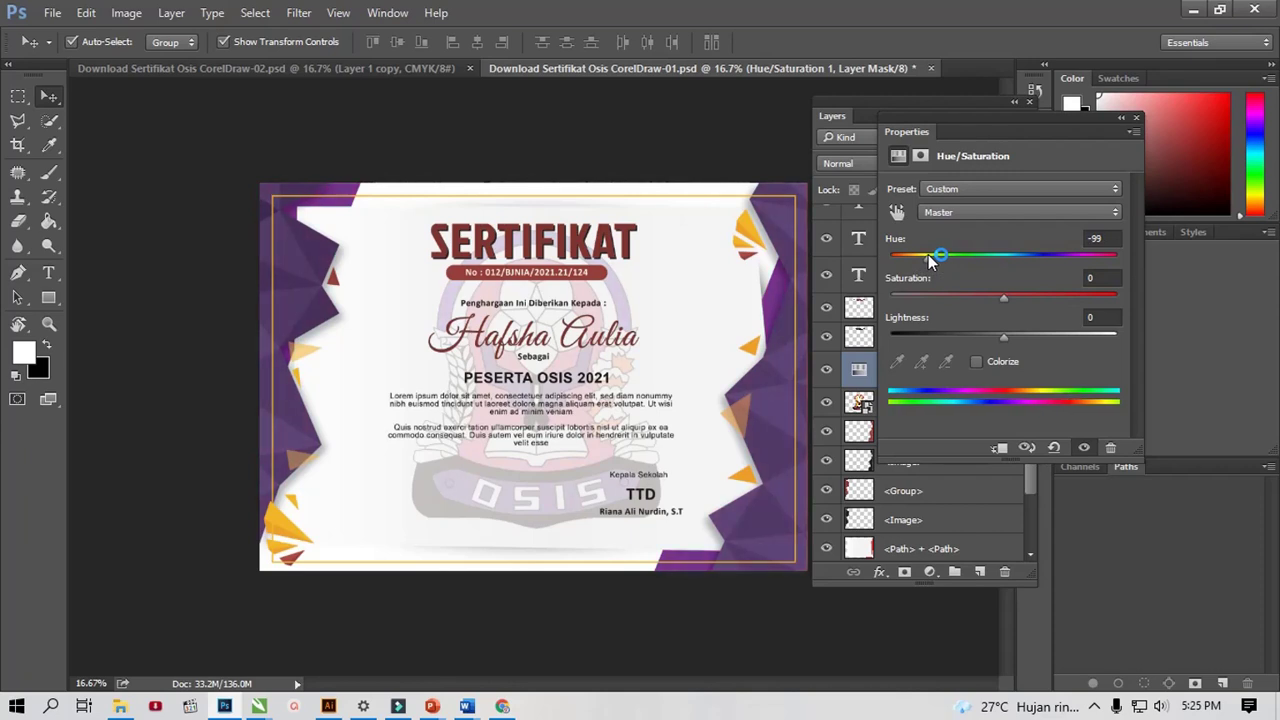
{"action": "left_click_drag", "start_coordinate": [928, 254], "coordinate": [917, 260]}
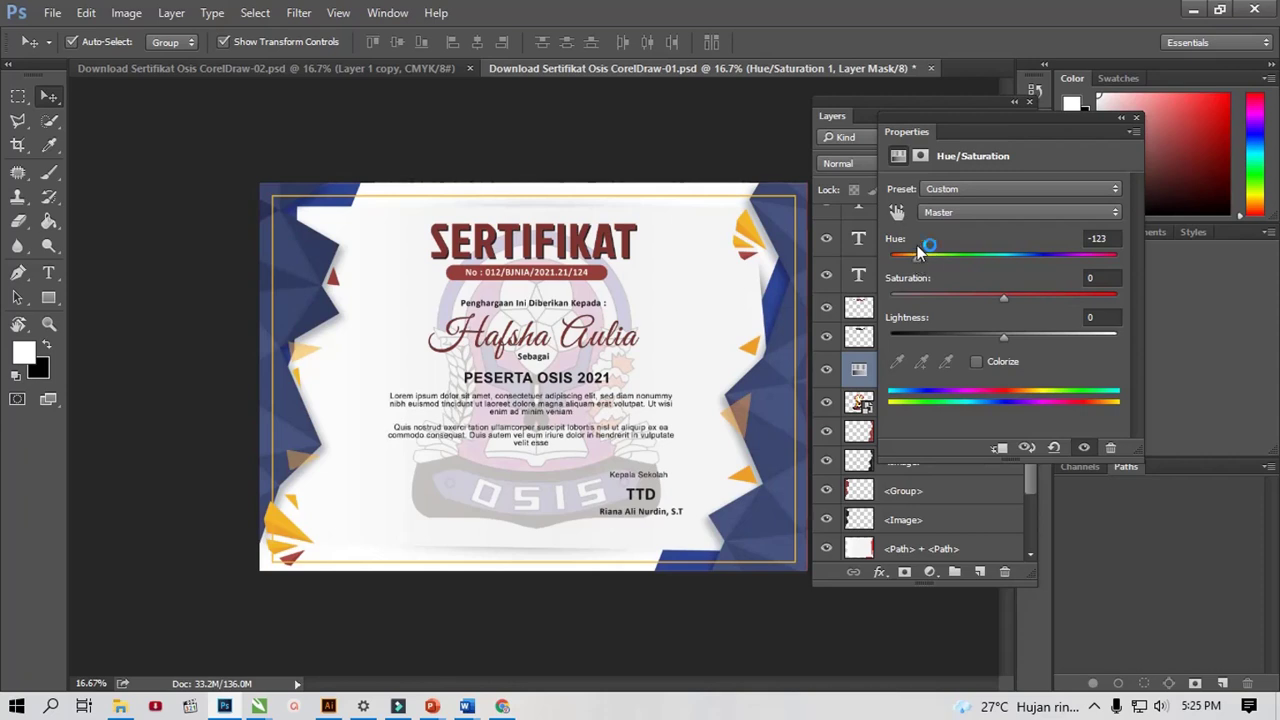
Step: Settle the hue near -26 so the shapes turn magenta, then show the -02 portrait document
{"action": "mouse_move", "coordinate": [922, 127]}
{"action": "left_mouse_down"}
{"action": "mouse_move", "coordinate": [882, 121]}
{"action": "mouse_move", "coordinate": [871, 148]}
{"action": "left_mouse_up"}
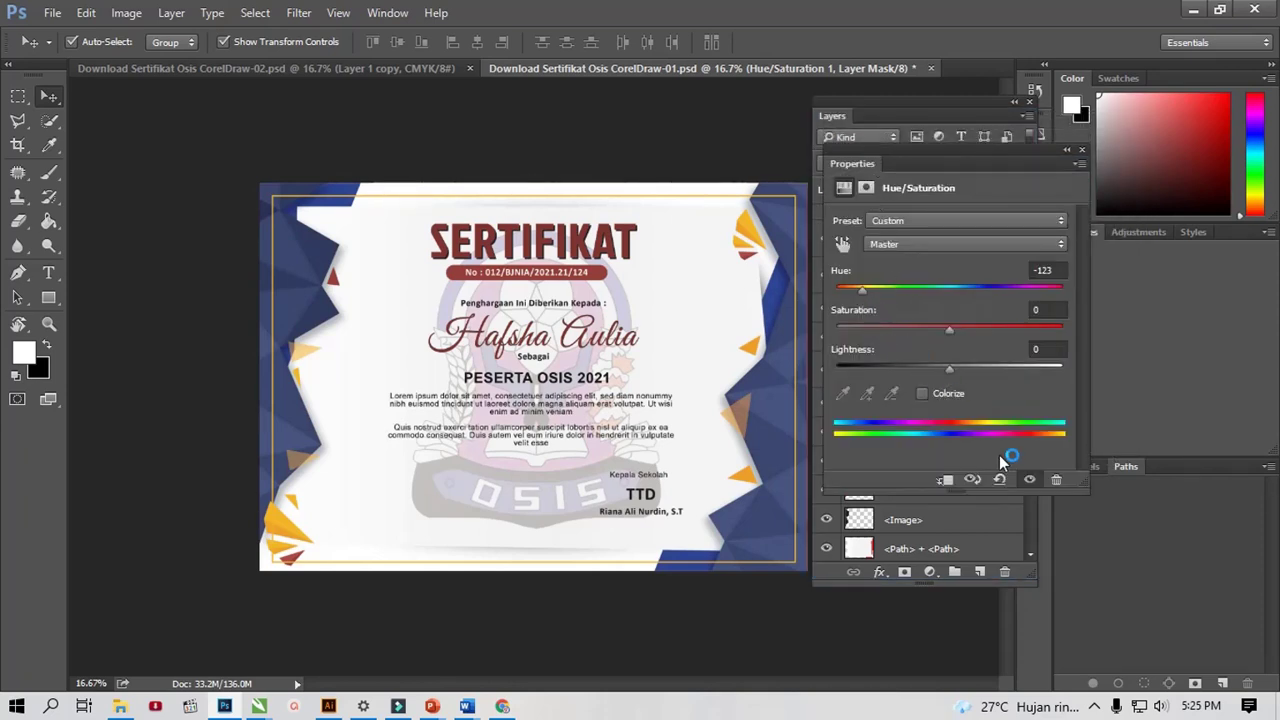
{"action": "left_click", "coordinate": [1029, 480]}
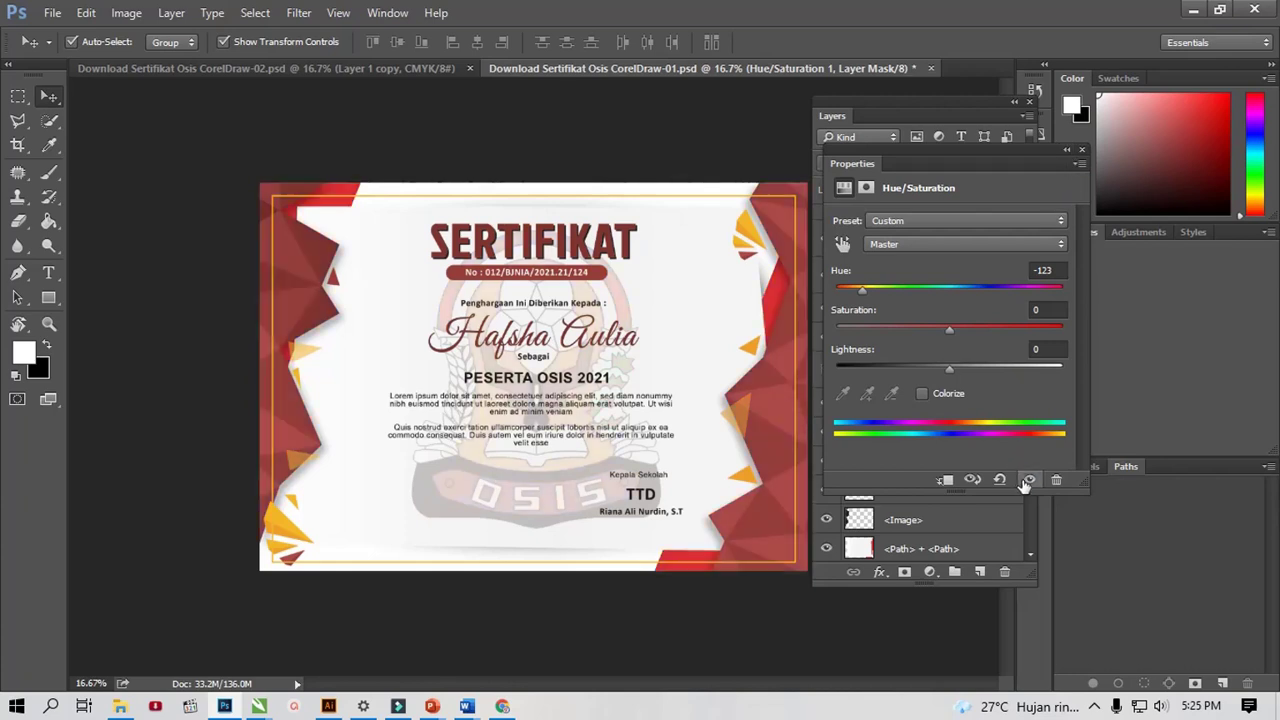
{"action": "left_click", "coordinate": [1029, 480]}
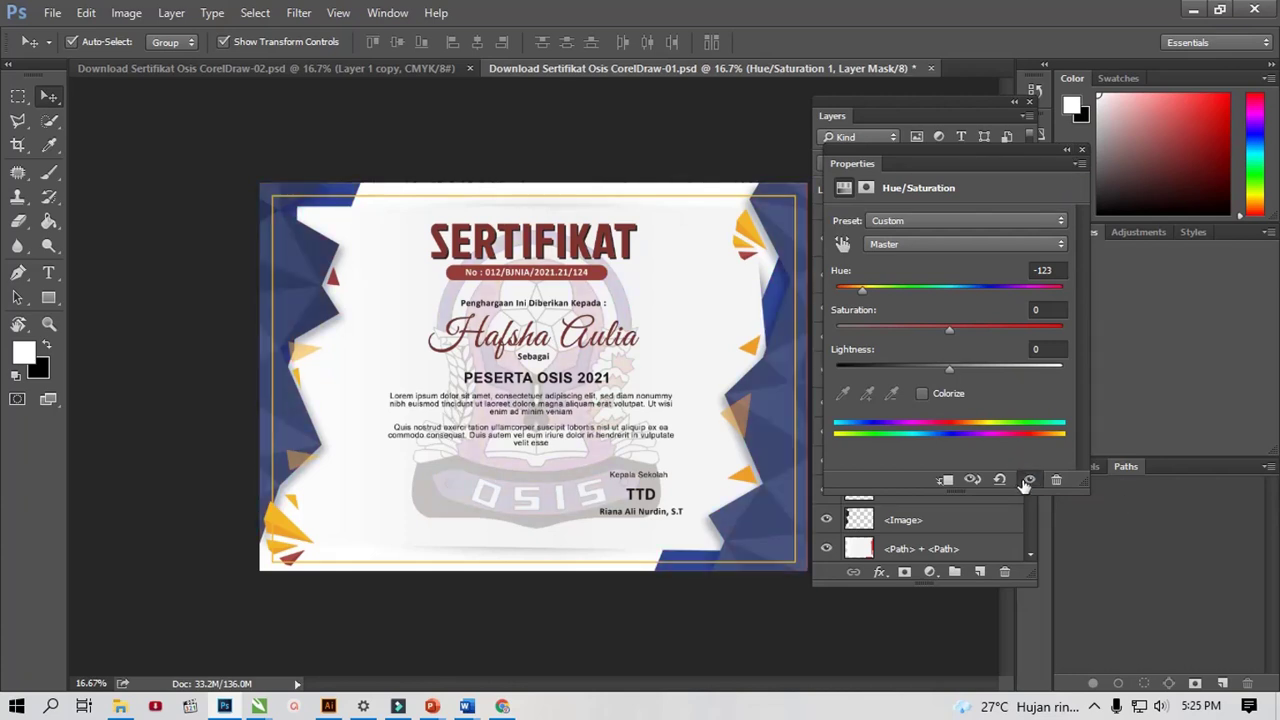
{"action": "left_click", "coordinate": [958, 326]}
{"action": "left_click_drag", "start_coordinate": [864, 289], "coordinate": [924, 293]}
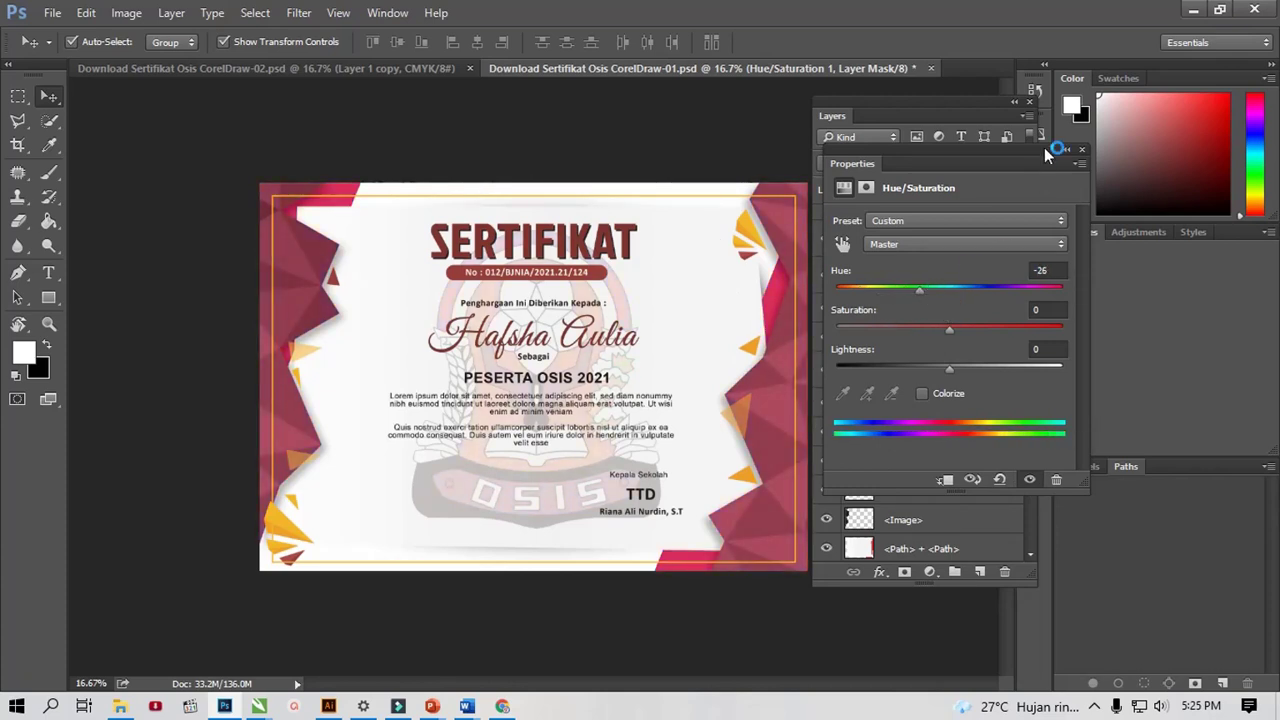
{"action": "left_click", "coordinate": [366, 72]}
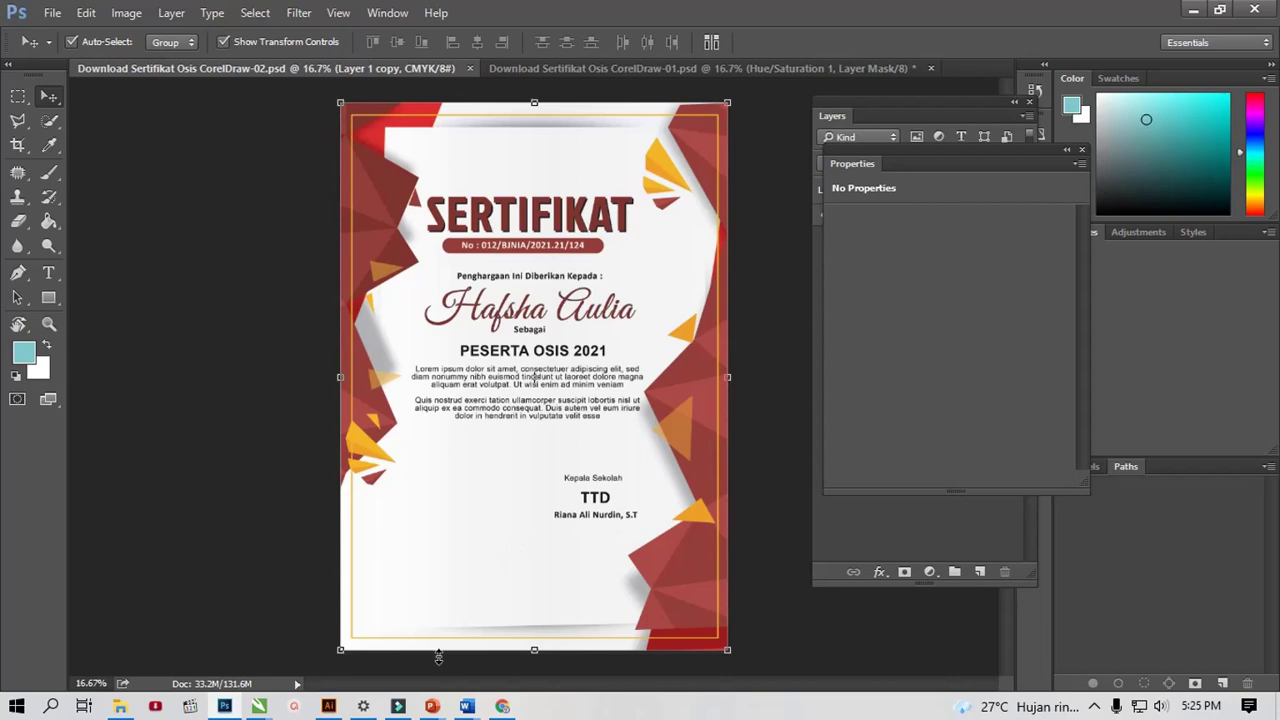
Step: Drag Logo Osis from File Explorer onto the landscape artboard, shrink it and centre it
{"action": "left_click", "coordinate": [328, 706]}
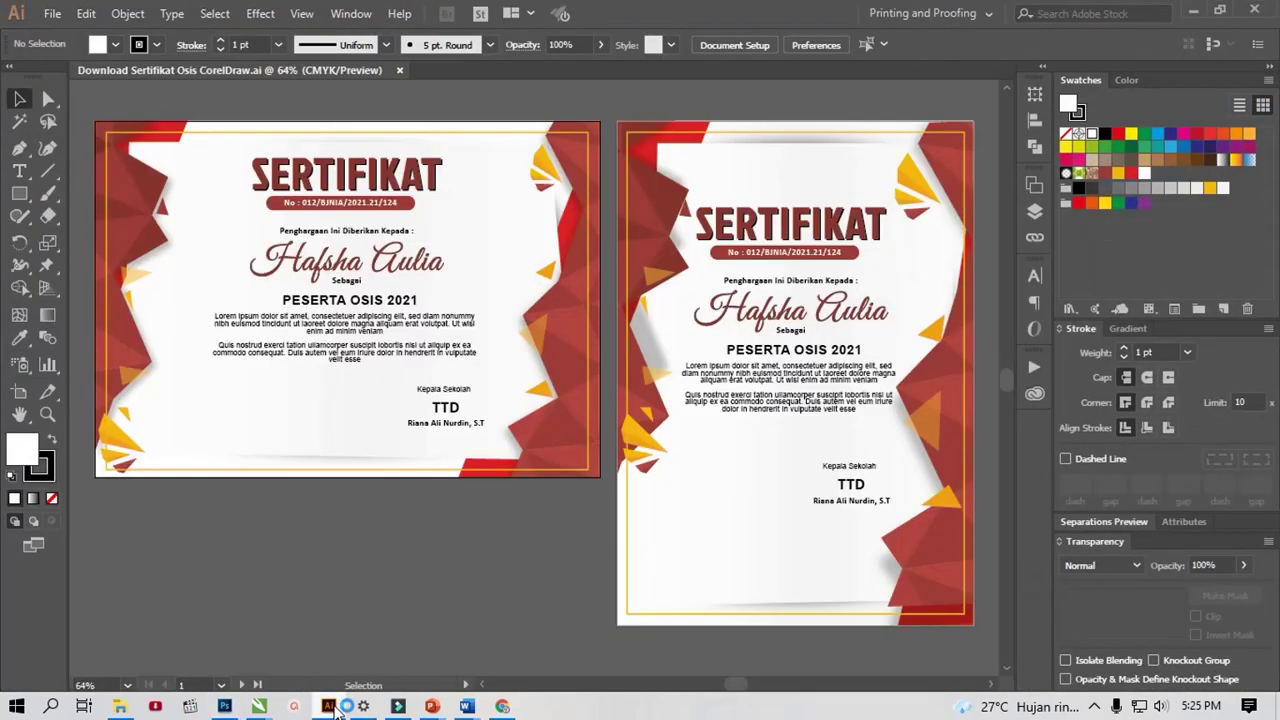
{"action": "left_click", "coordinate": [119, 706]}
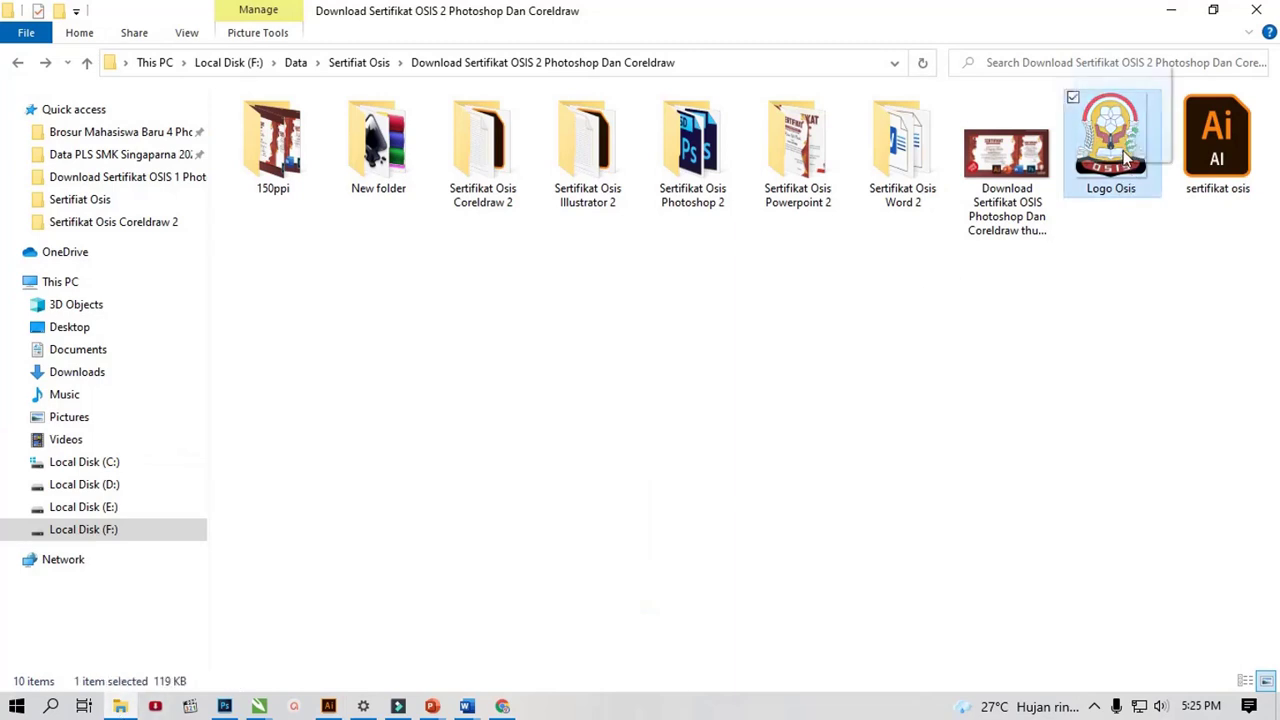
{"action": "mouse_move", "coordinate": [1110, 140]}
{"action": "left_mouse_down"}
{"action": "mouse_move", "coordinate": [563, 585]}
{"action": "mouse_move", "coordinate": [337, 708]}
{"action": "left_mouse_up"}
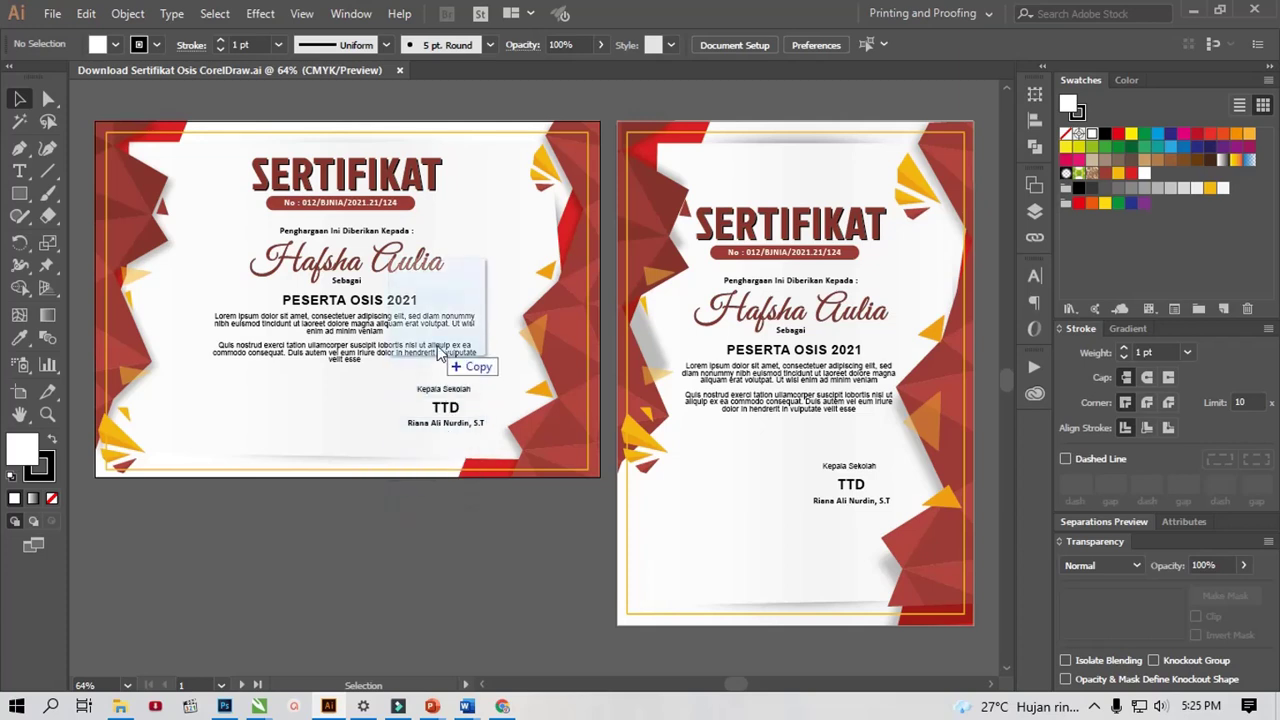
{"action": "left_click_drag", "start_coordinate": [337, 708], "coordinate": [437, 352]}
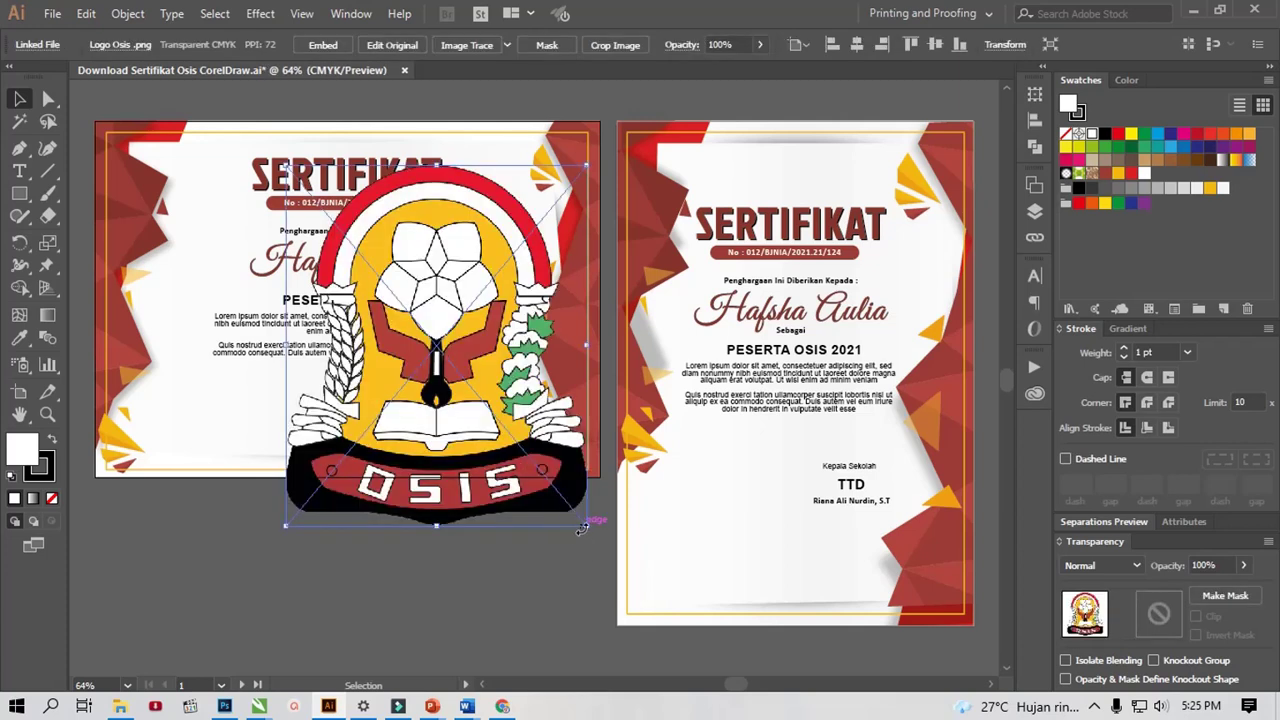
{"action": "mouse_move", "coordinate": [588, 528]}
{"action": "left_mouse_down"}
{"action": "mouse_move", "coordinate": [463, 408]}
{"action": "mouse_move", "coordinate": [486, 410]}
{"action": "left_mouse_up"}
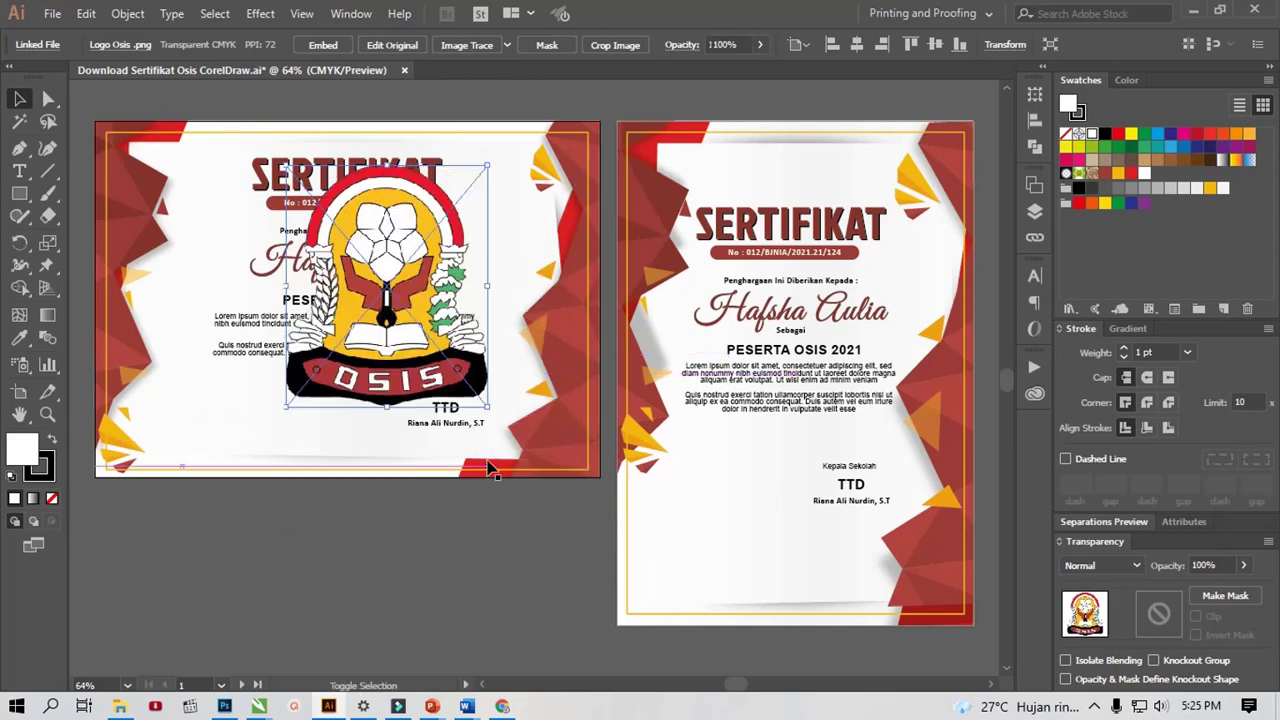
{"action": "mouse_move", "coordinate": [440, 350]}
{"action": "left_mouse_down"}
{"action": "mouse_move", "coordinate": [418, 335]}
{"action": "mouse_move", "coordinate": [376, 348]}
{"action": "left_mouse_up"}
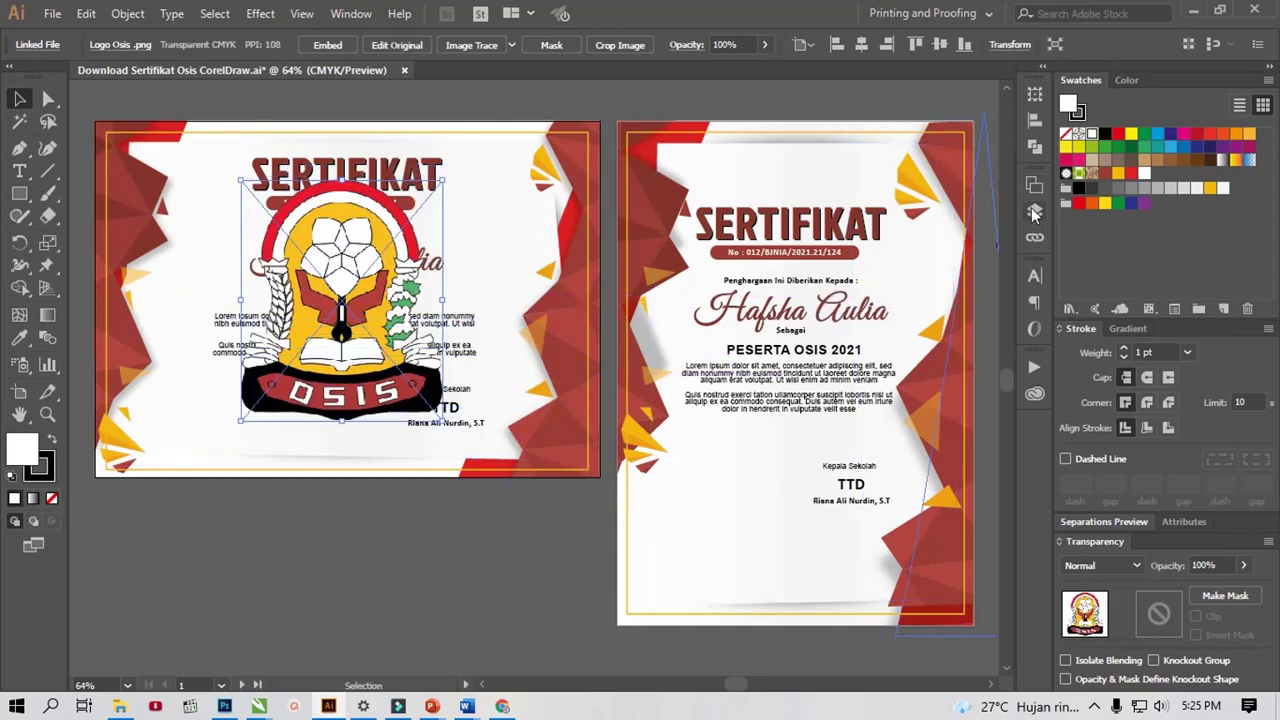
{"action": "left_click", "coordinate": [1034, 213]}
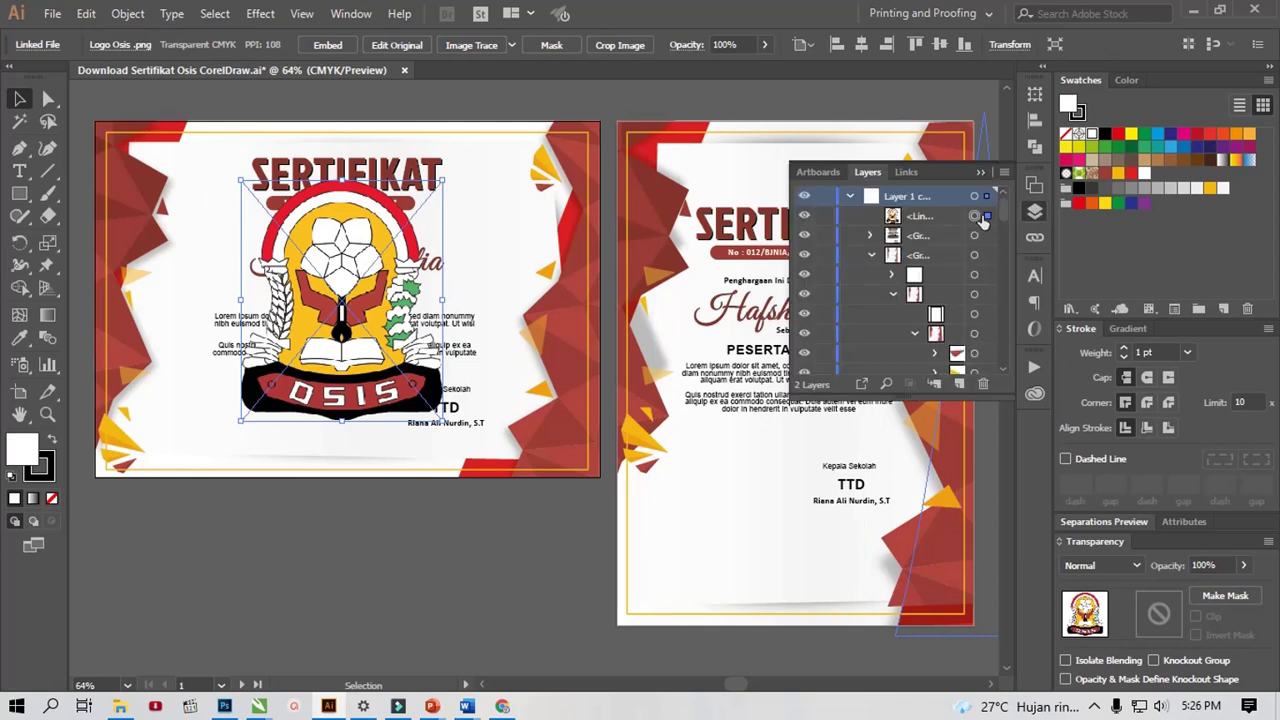
{"action": "scroll", "coordinate": [945, 355], "scroll_direction": "down", "scroll_amount": 1}
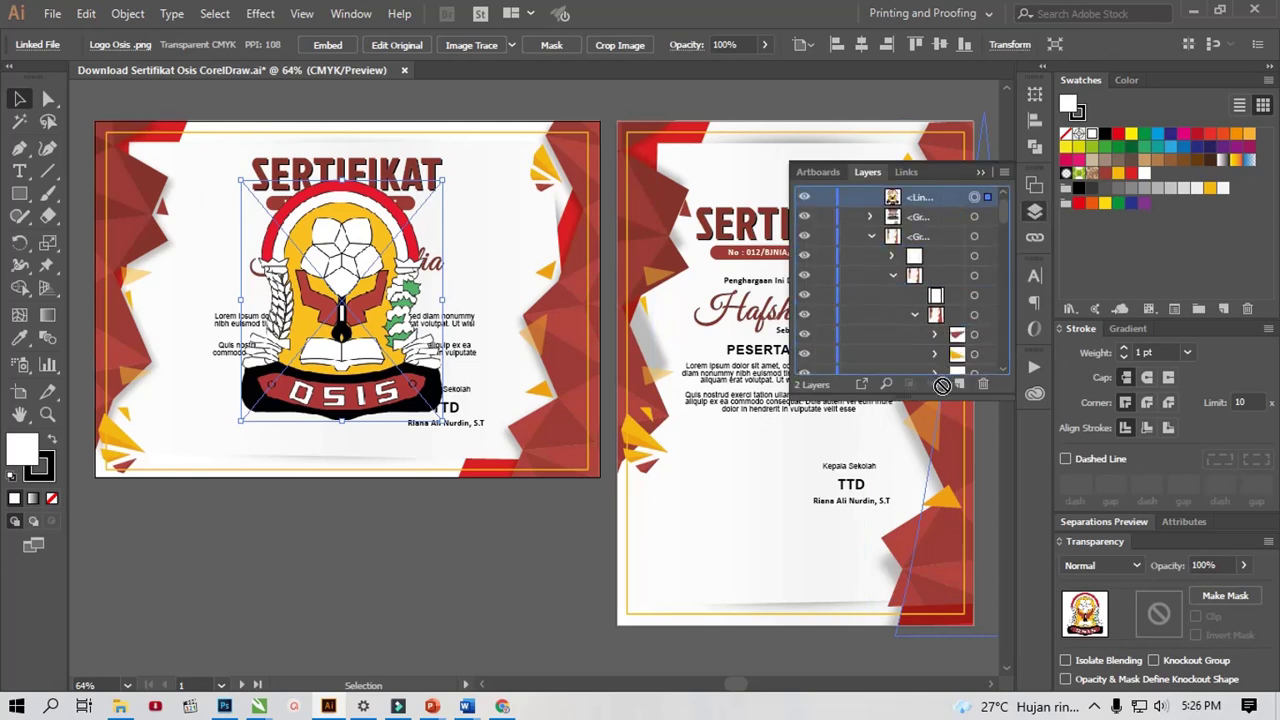
{"action": "scroll", "coordinate": [941, 370], "scroll_direction": "down", "scroll_amount": 2}
{"action": "scroll", "coordinate": [941, 370], "scroll_direction": "down", "scroll_amount": 3}
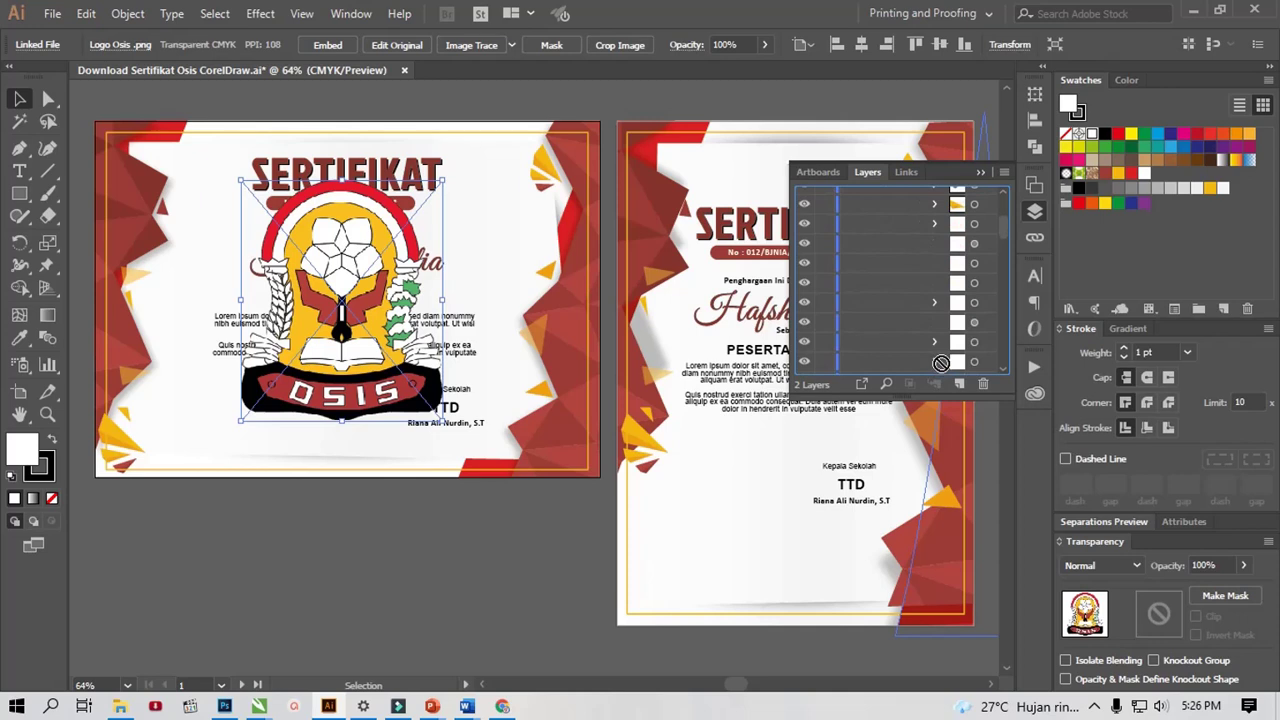
{"action": "left_click_drag", "start_coordinate": [941, 362], "coordinate": [945, 240]}
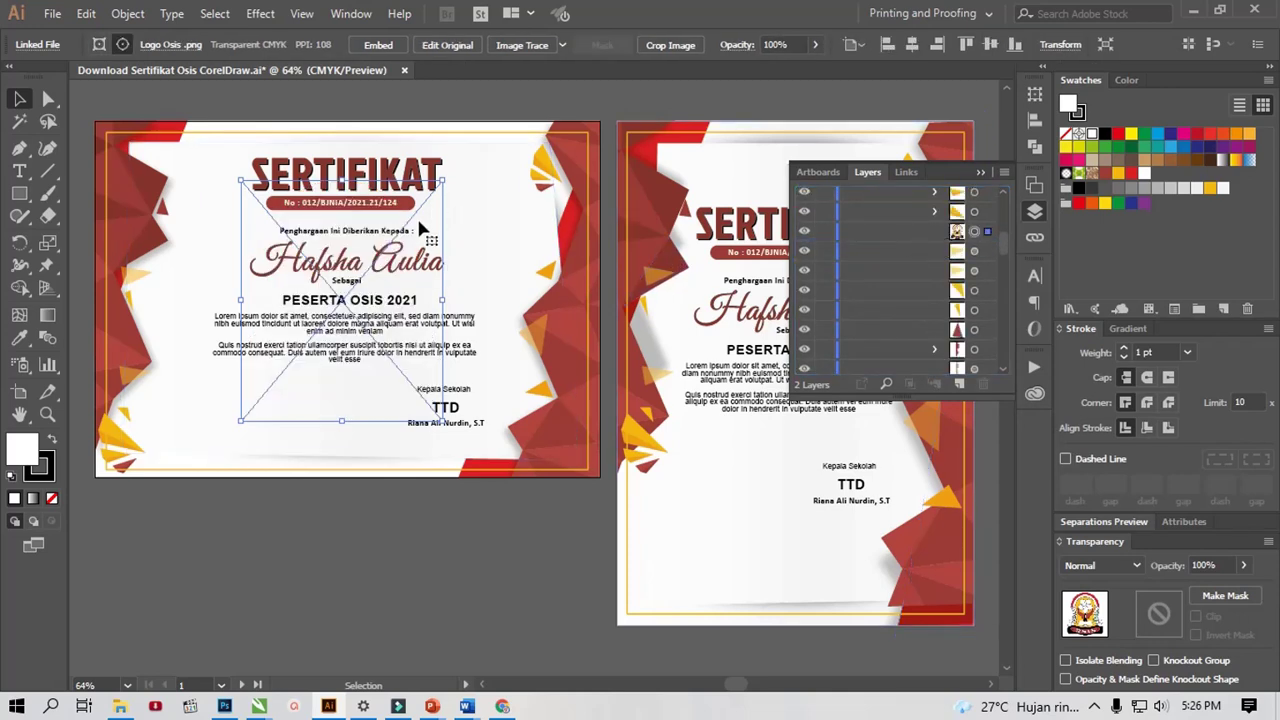
{"action": "key", "text": "ctrl+z"}
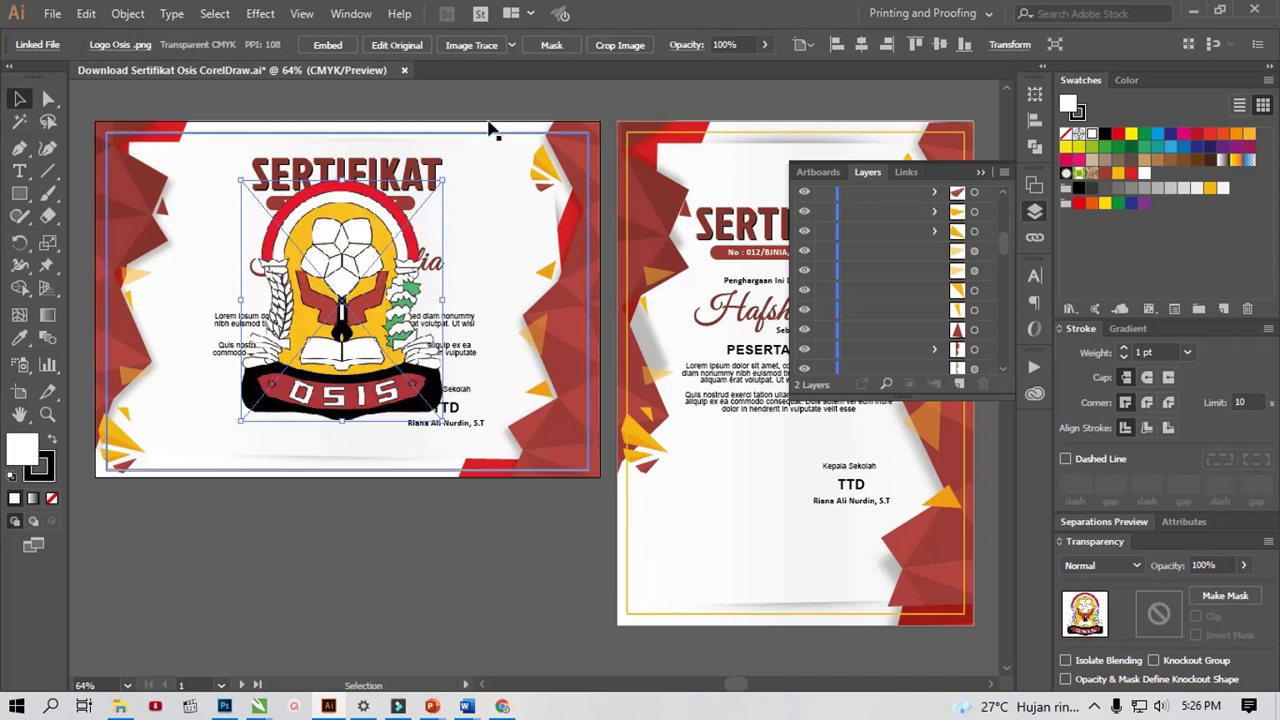
{"action": "left_click", "coordinate": [489, 97]}
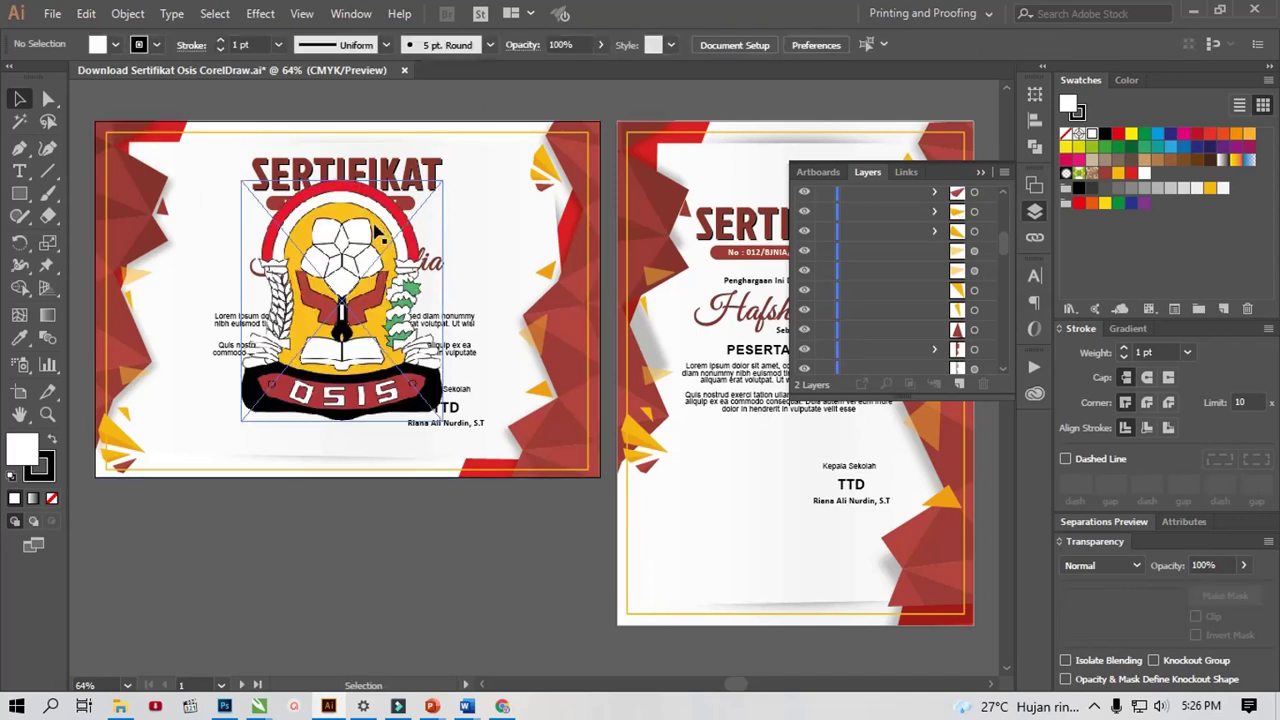
{"action": "left_click", "coordinate": [374, 224]}
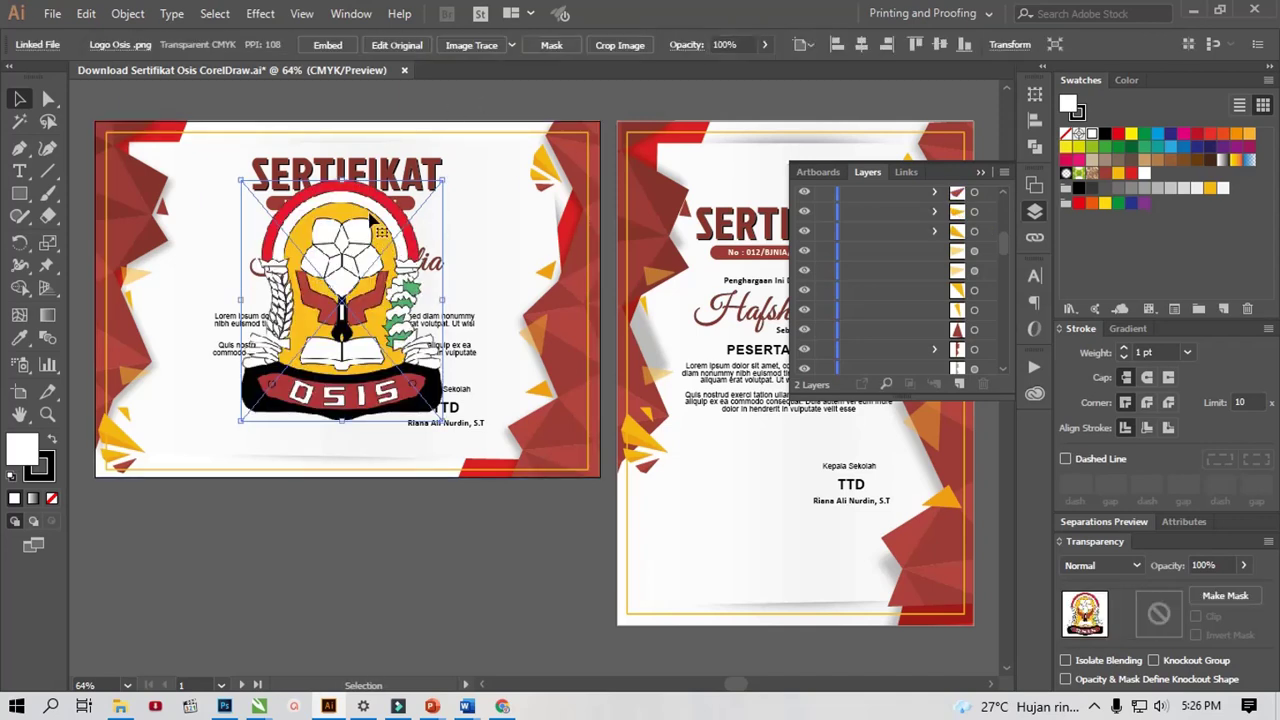
{"action": "key", "text": "Delete"}
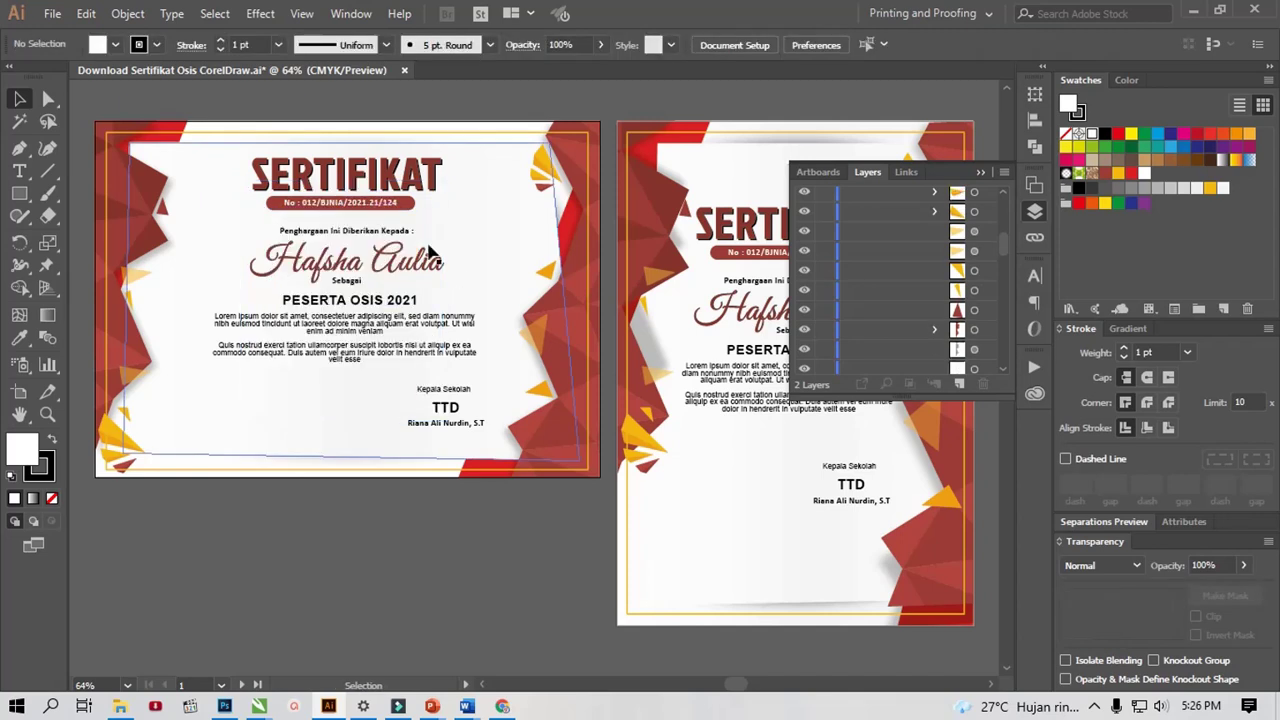
{"action": "left_click", "coordinate": [488, 222]}
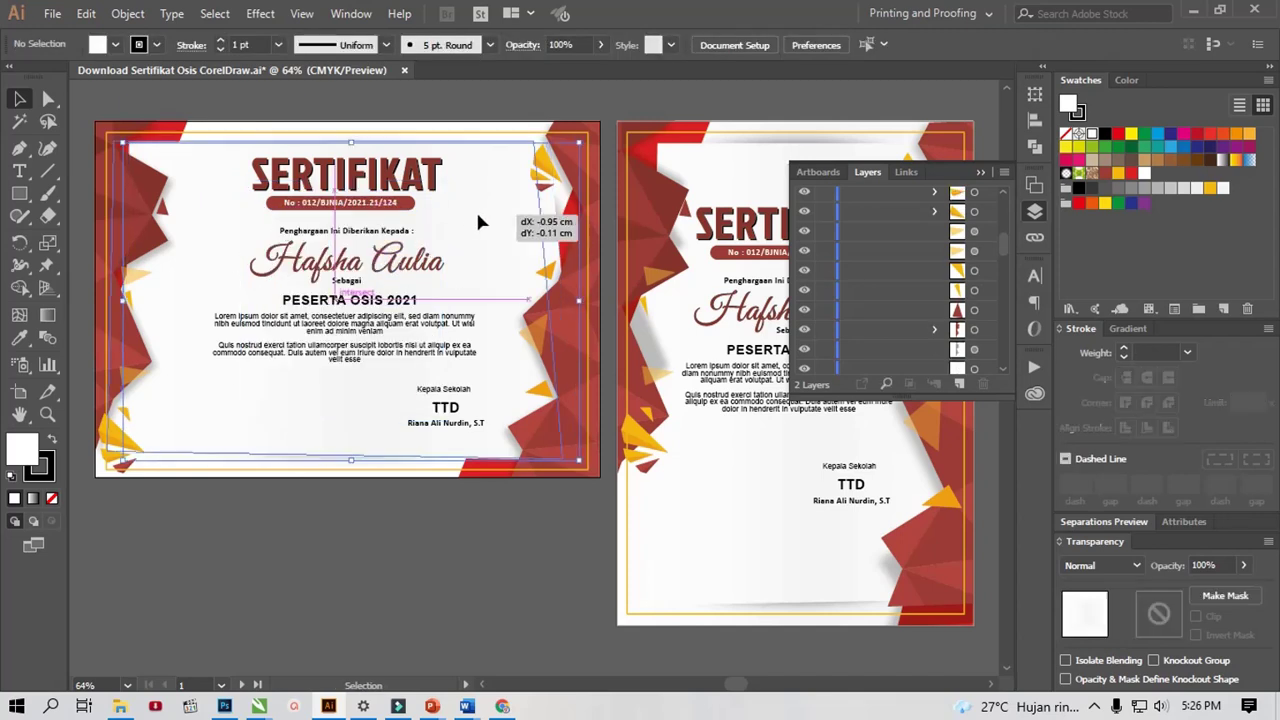
{"action": "key", "text": "Delete"}
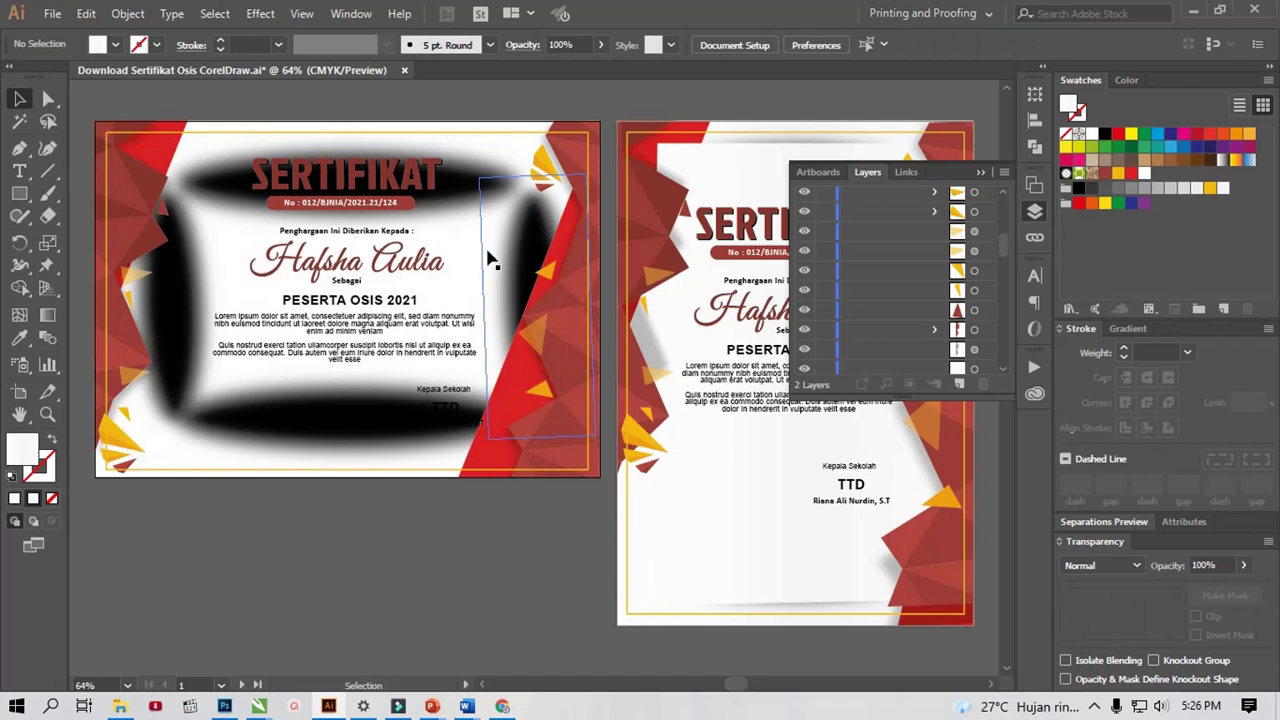
{"action": "key", "text": "ctrl+z"}
{"action": "key", "text": "ctrl+z"}
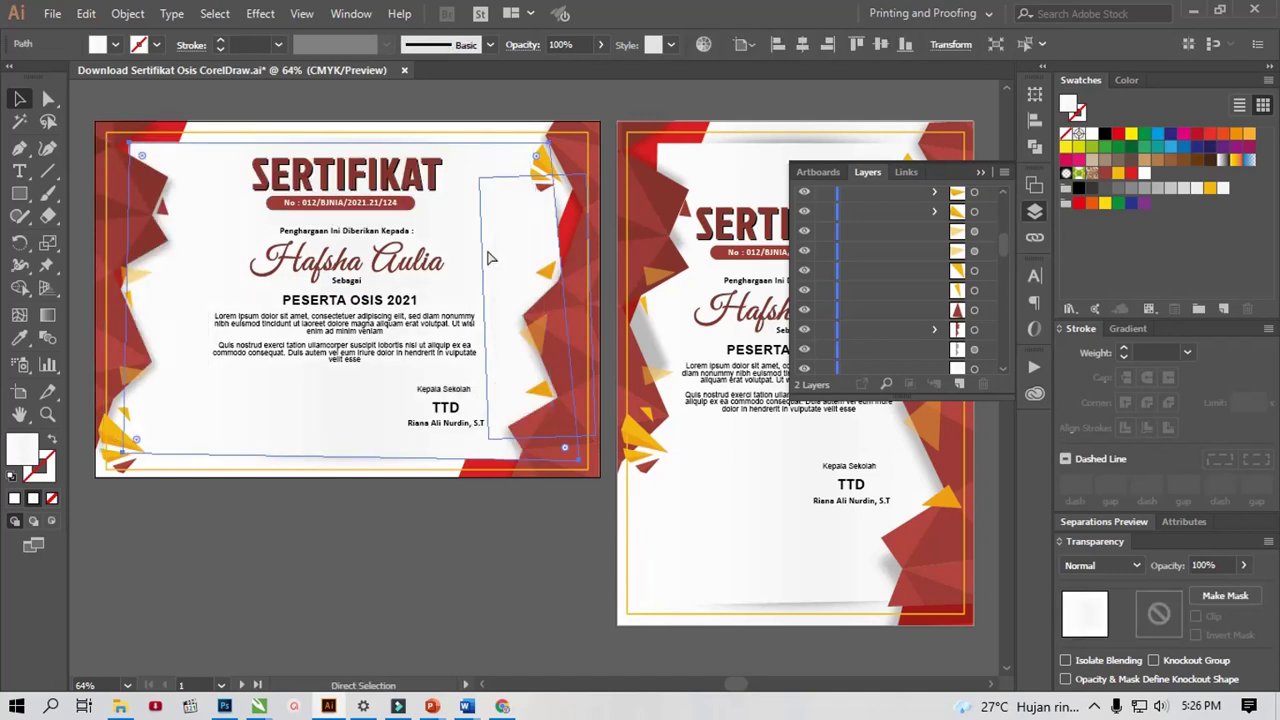
{"action": "key", "text": "ctrl+z"}
Step: Cut the OSIS logo and paste it in front of the white certificate background
{"action": "left_click", "coordinate": [362, 292]}
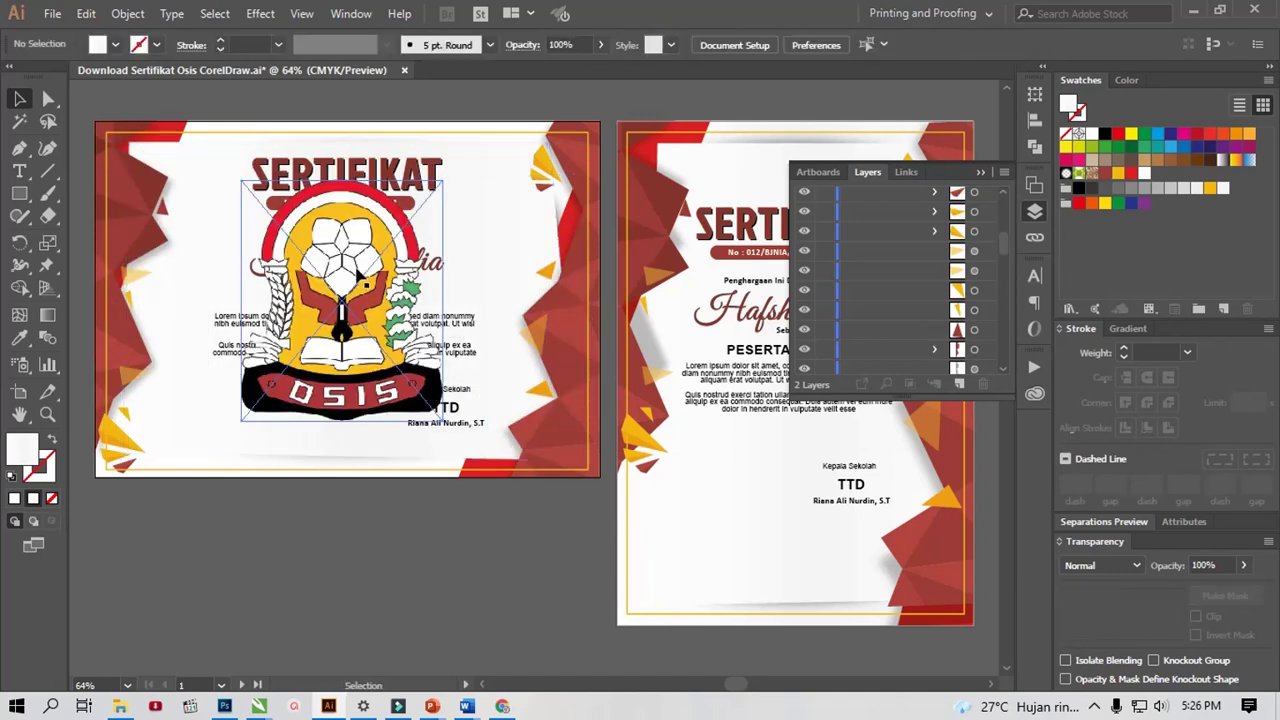
{"action": "key", "text": "Delete"}
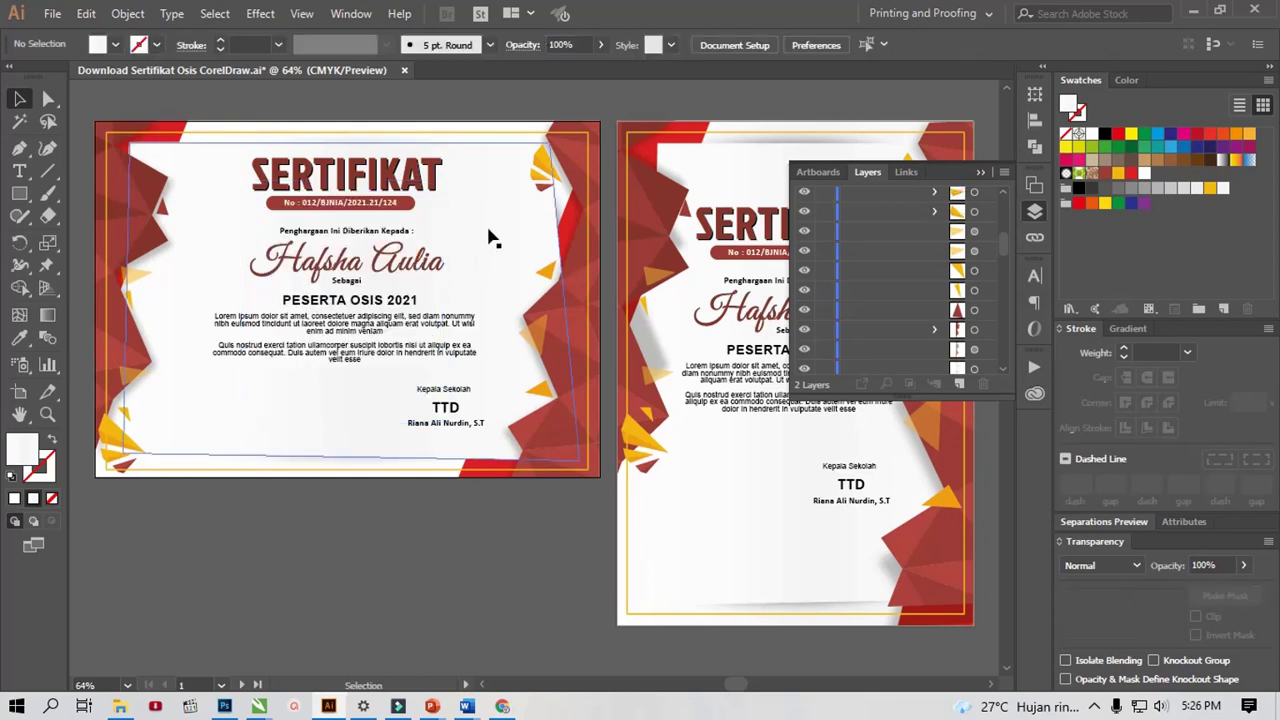
{"action": "left_click", "coordinate": [490, 228]}
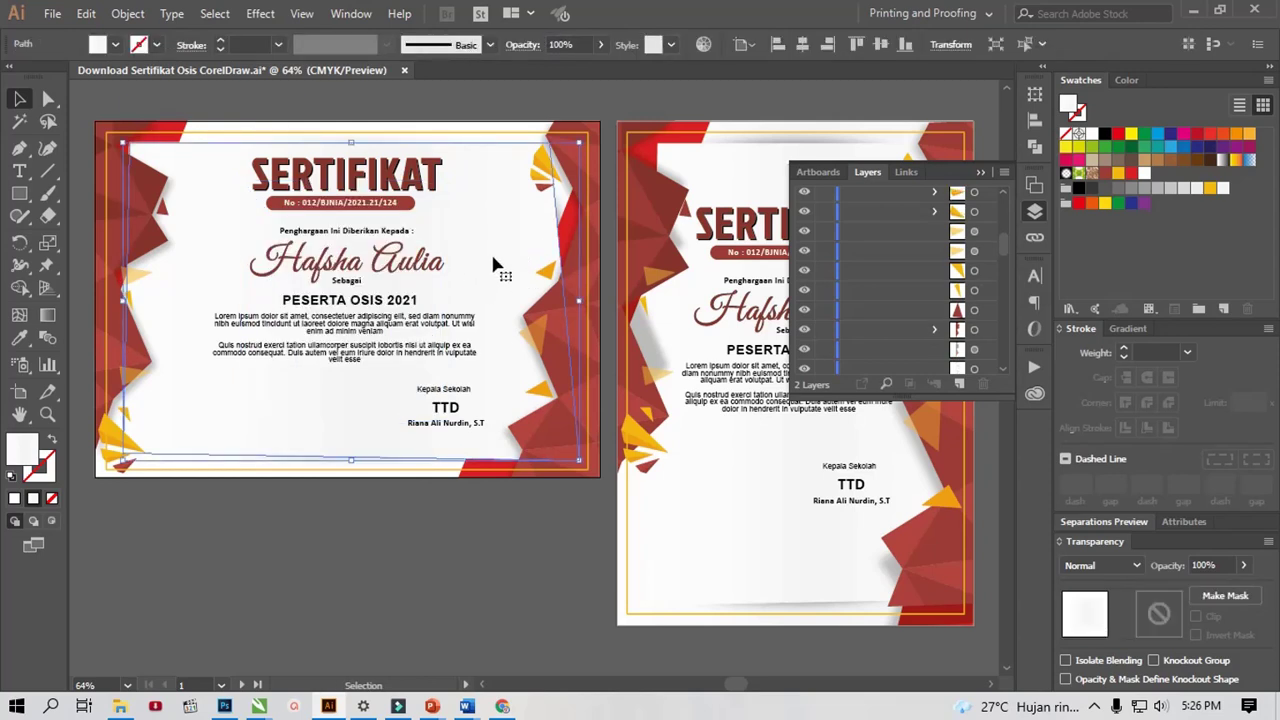
{"action": "key", "text": "v"}
{"action": "left_click", "coordinate": [86, 14]}
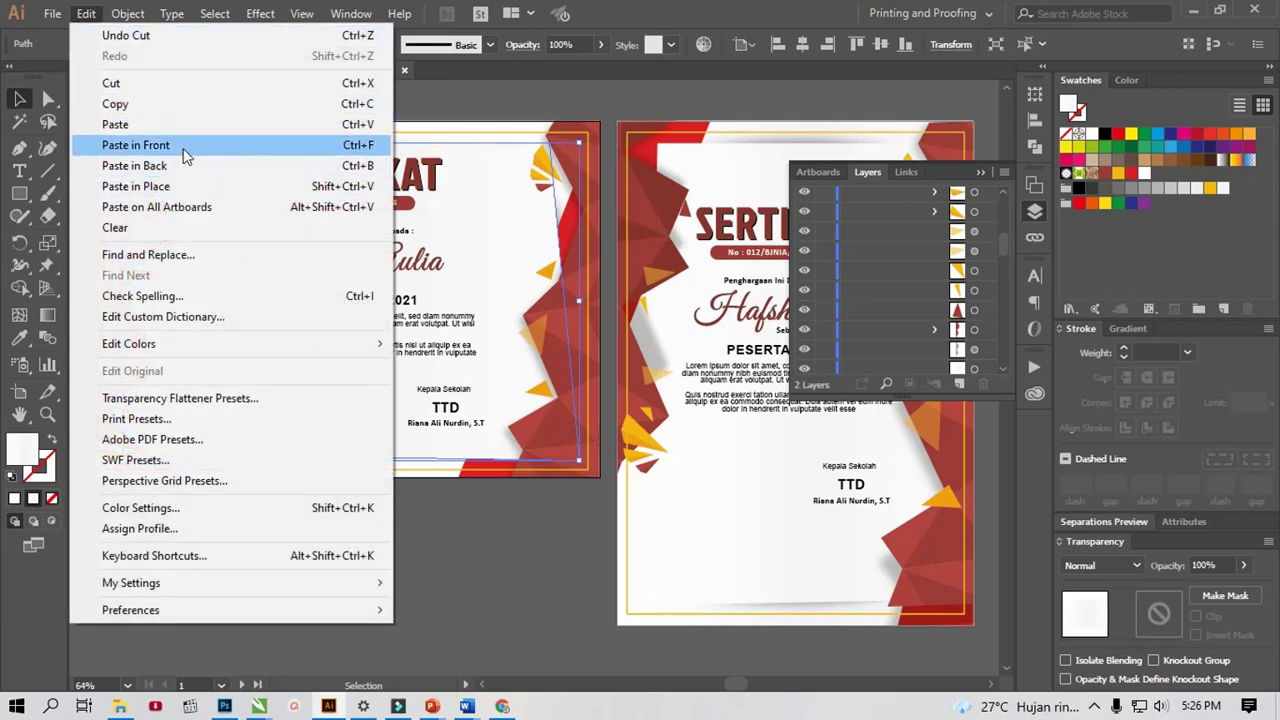
{"action": "left_click", "coordinate": [185, 155]}
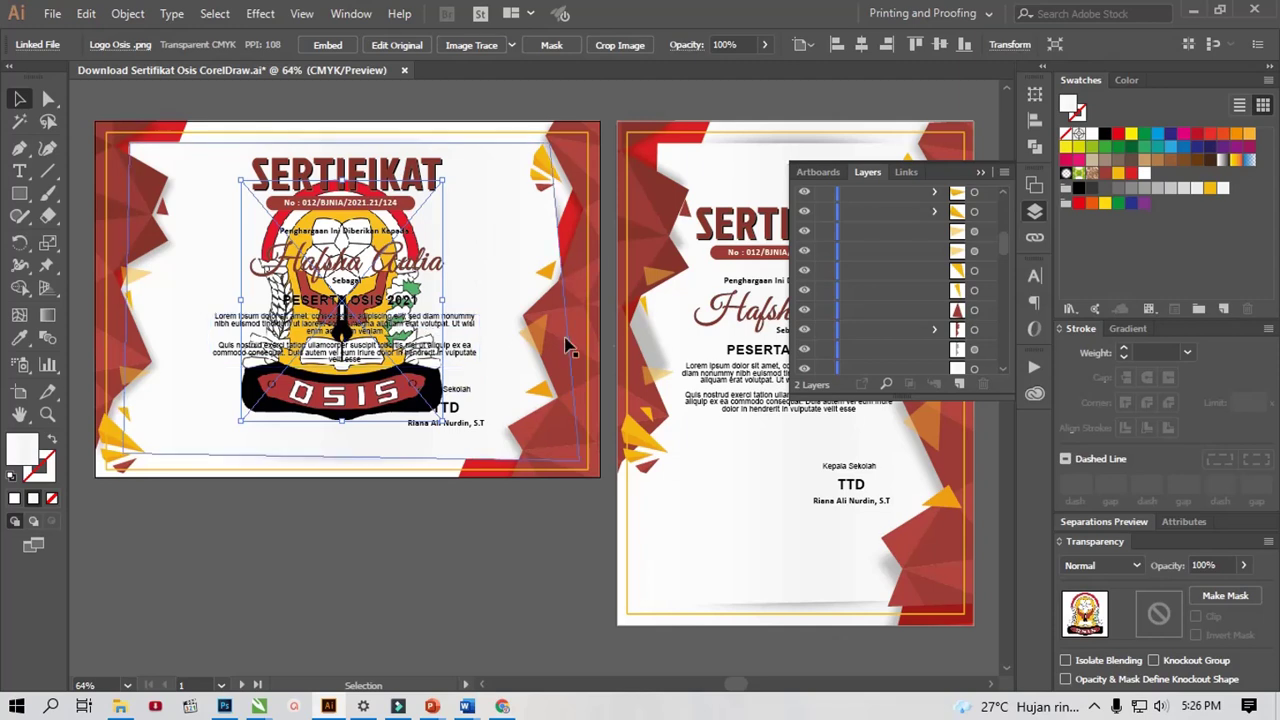
Step: Lower the logo's opacity to about 7%, then paste in front again and deselect
{"action": "left_click", "coordinate": [1247, 566]}
{"action": "left_click_drag", "start_coordinate": [1248, 590], "coordinate": [1163, 586]}
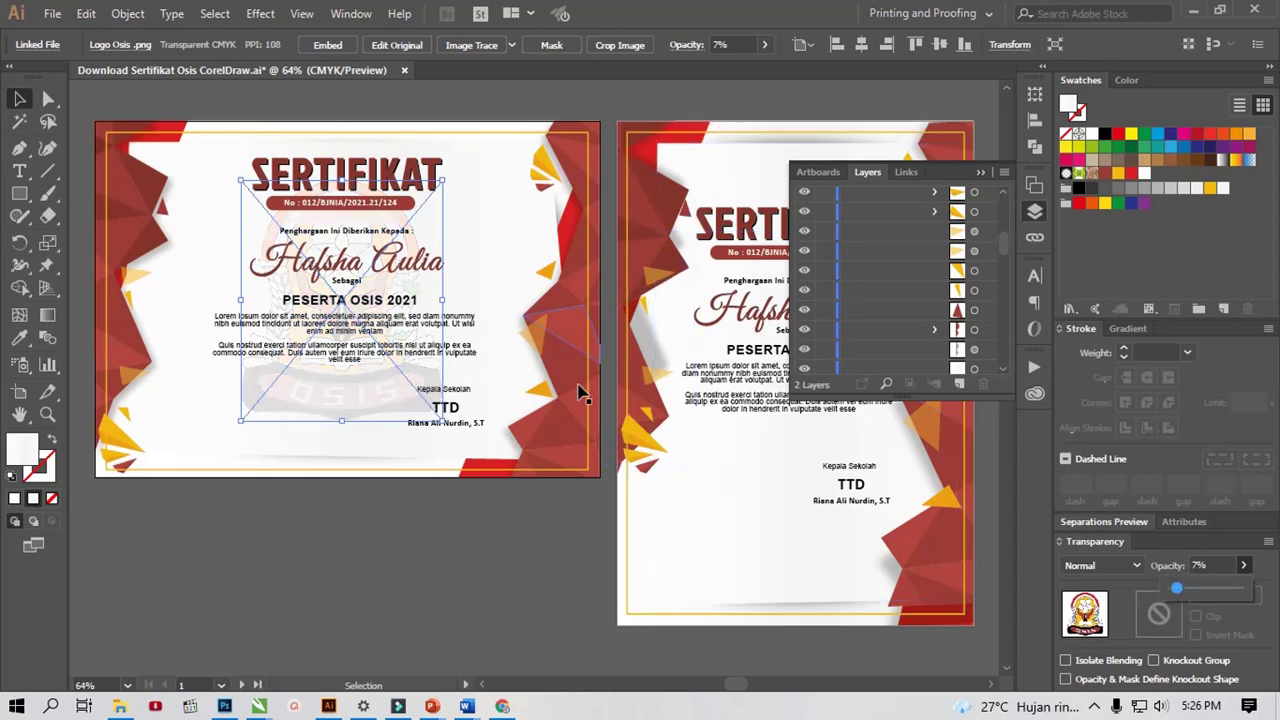
{"action": "left_click", "coordinate": [462, 580]}
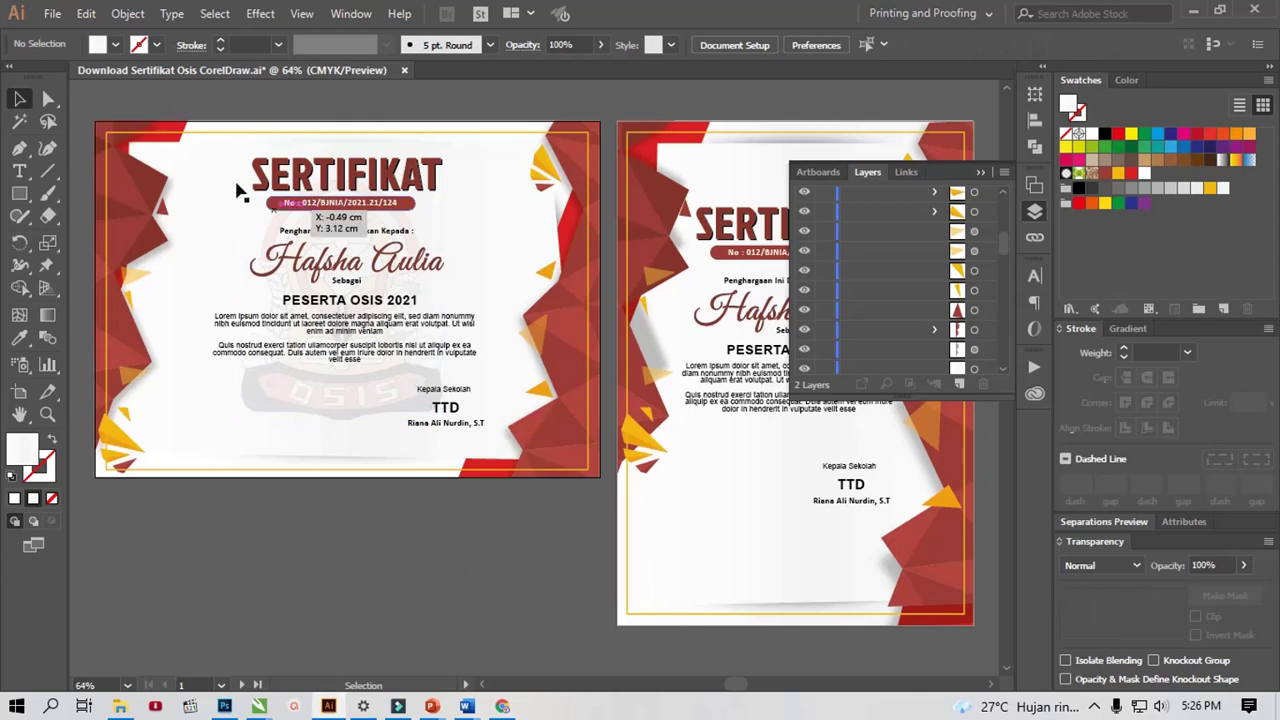
{"action": "left_click", "coordinate": [88, 14]}
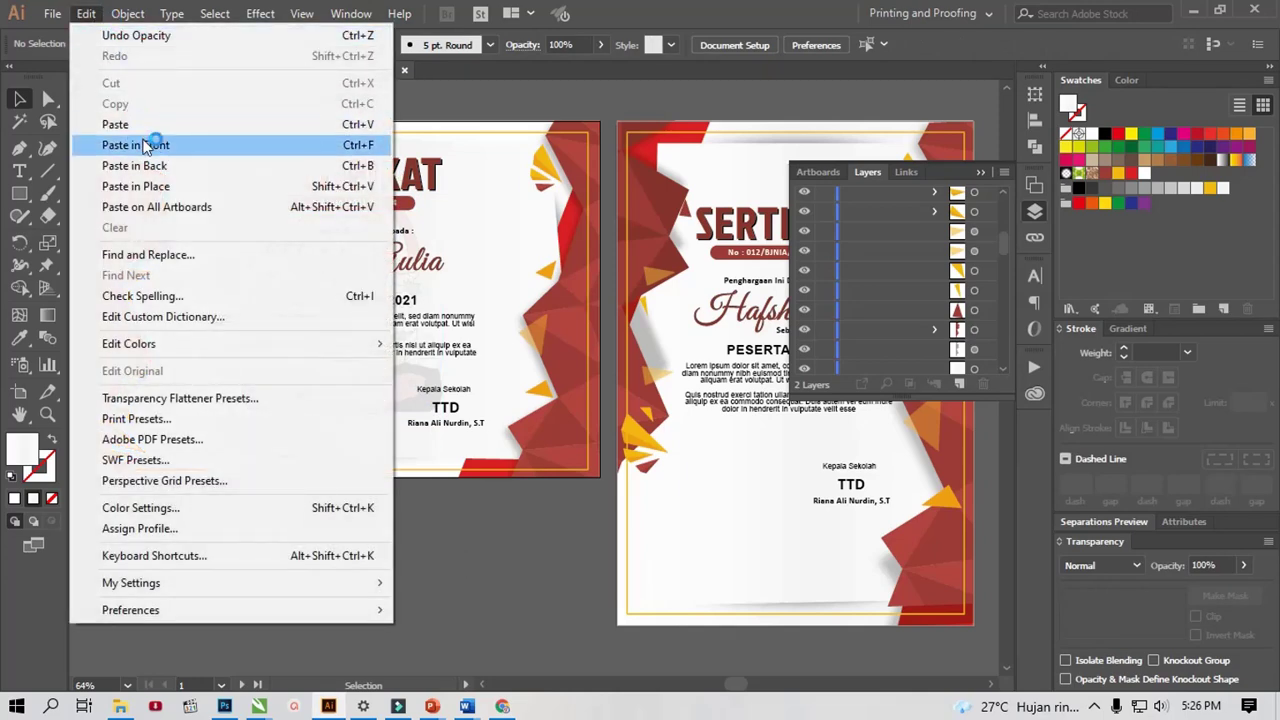
{"action": "left_click", "coordinate": [136, 145]}
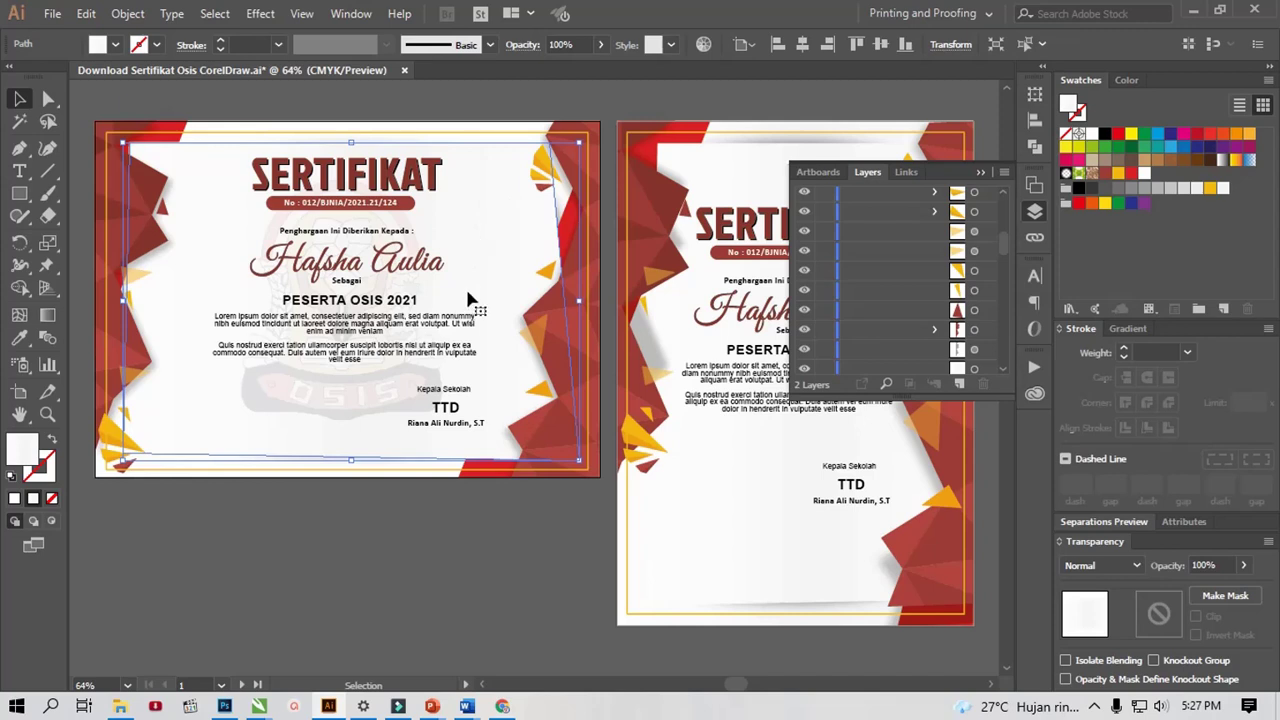
{"action": "left_click_drag", "start_coordinate": [527, 177], "coordinate": [544, 166]}
{"action": "left_click", "coordinate": [530, 116]}
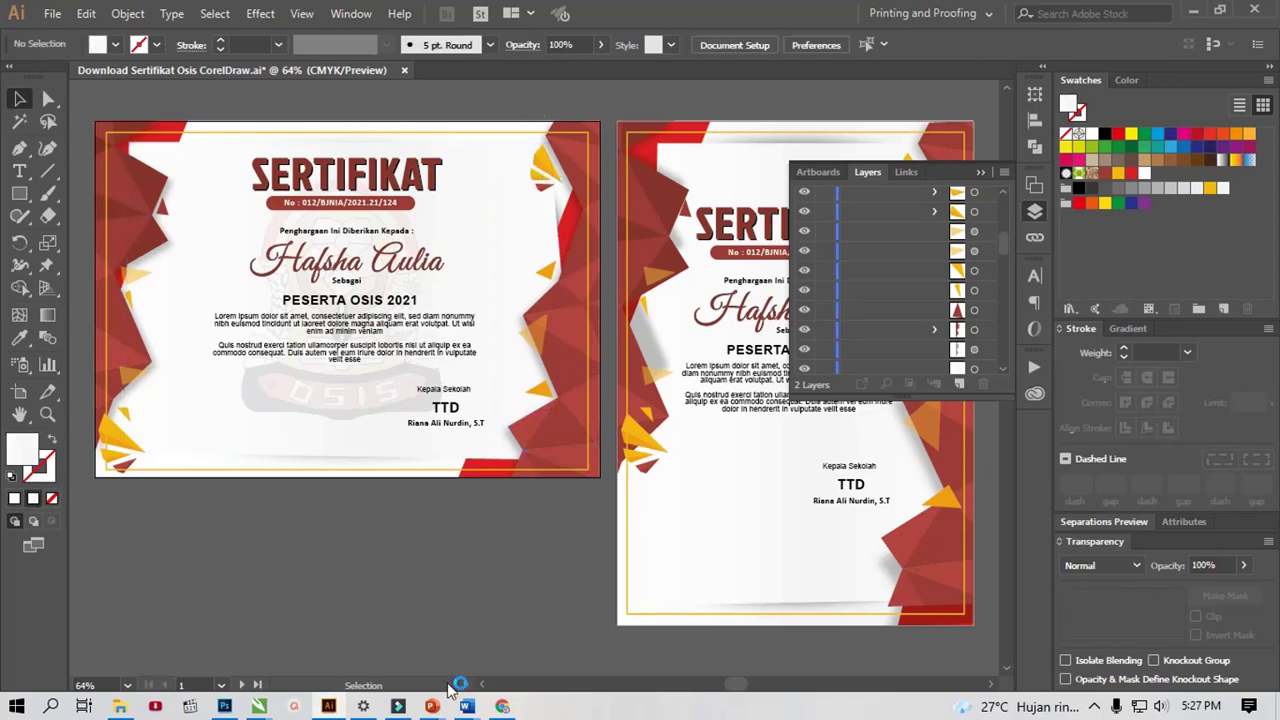
{"action": "left_click", "coordinate": [432, 707]}
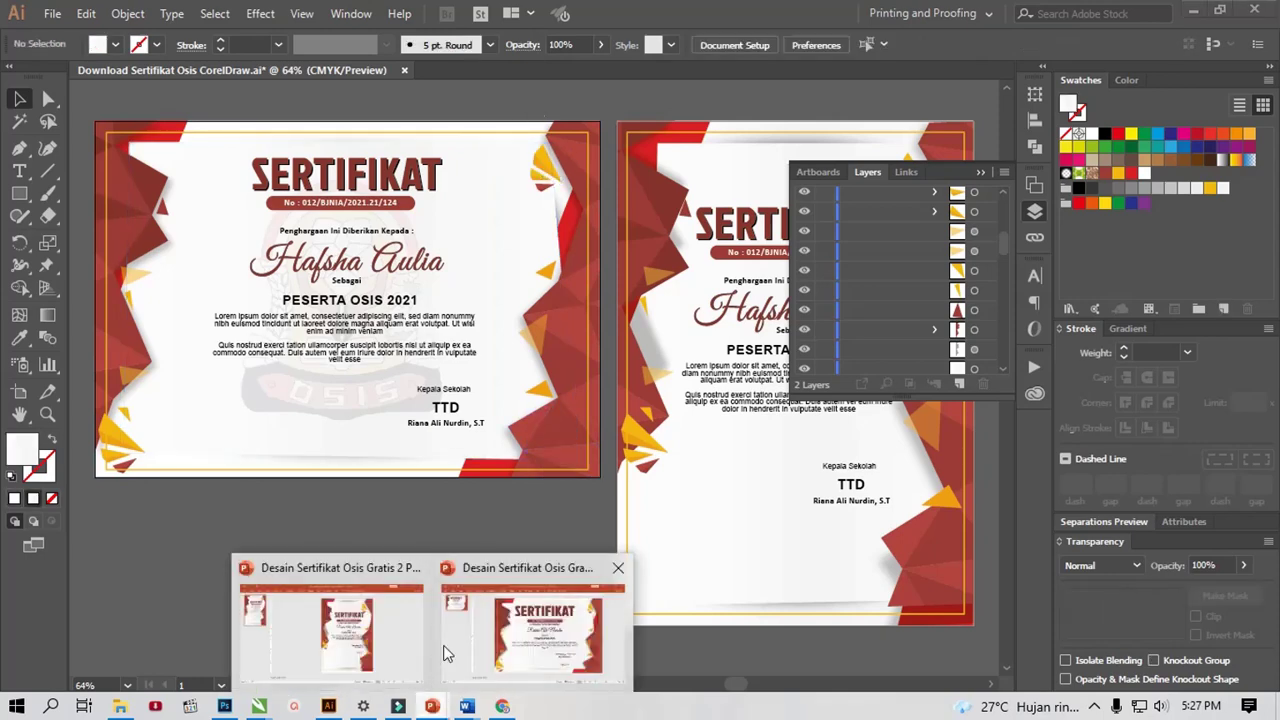
Step: Draw a roughly 6.41 by 5.52 inch rectangle across the centre of the PowerPoint certificate
{"action": "left_click", "coordinate": [533, 630]}
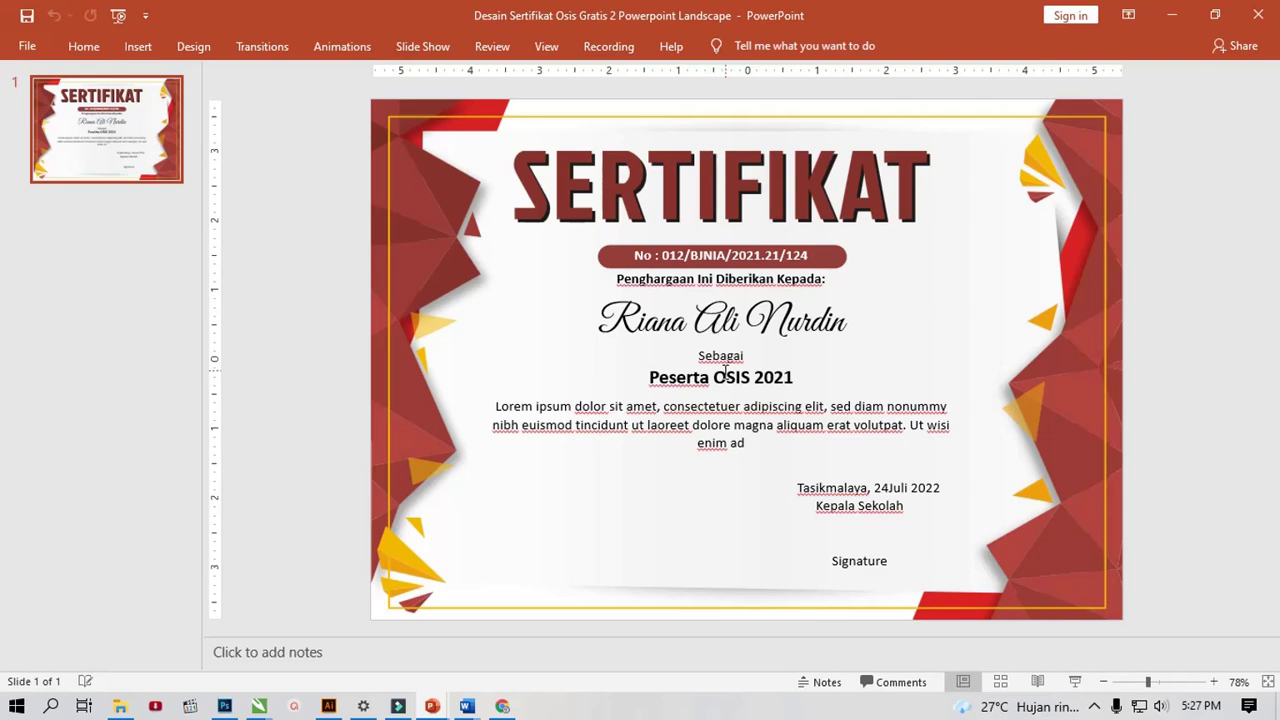
{"action": "left_click", "coordinate": [157, 50]}
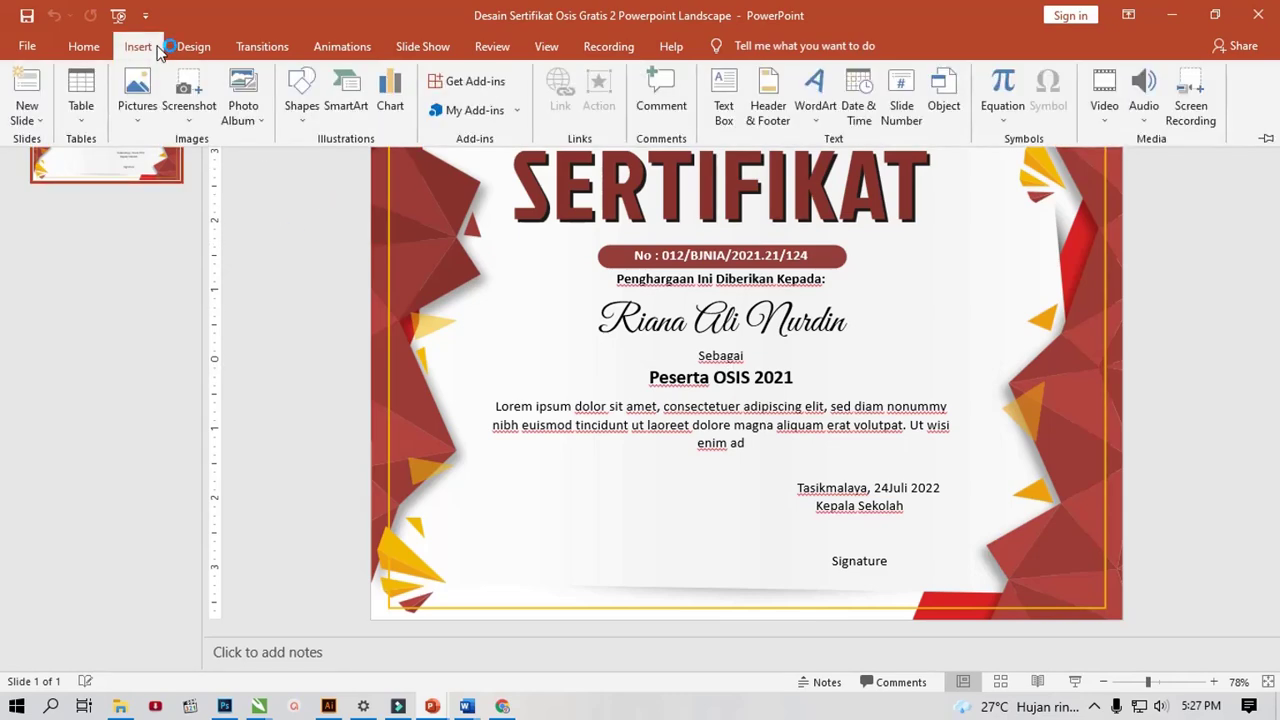
{"action": "double_click", "coordinate": [157, 50]}
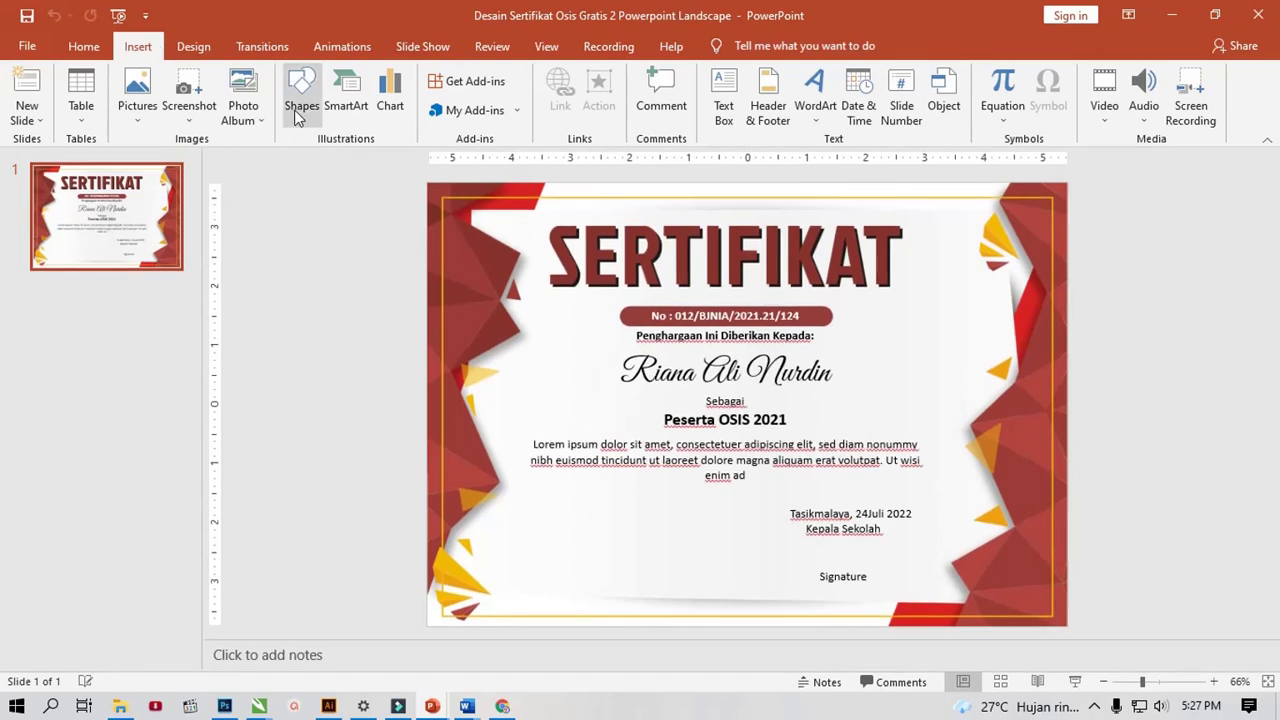
{"action": "left_click", "coordinate": [303, 125]}
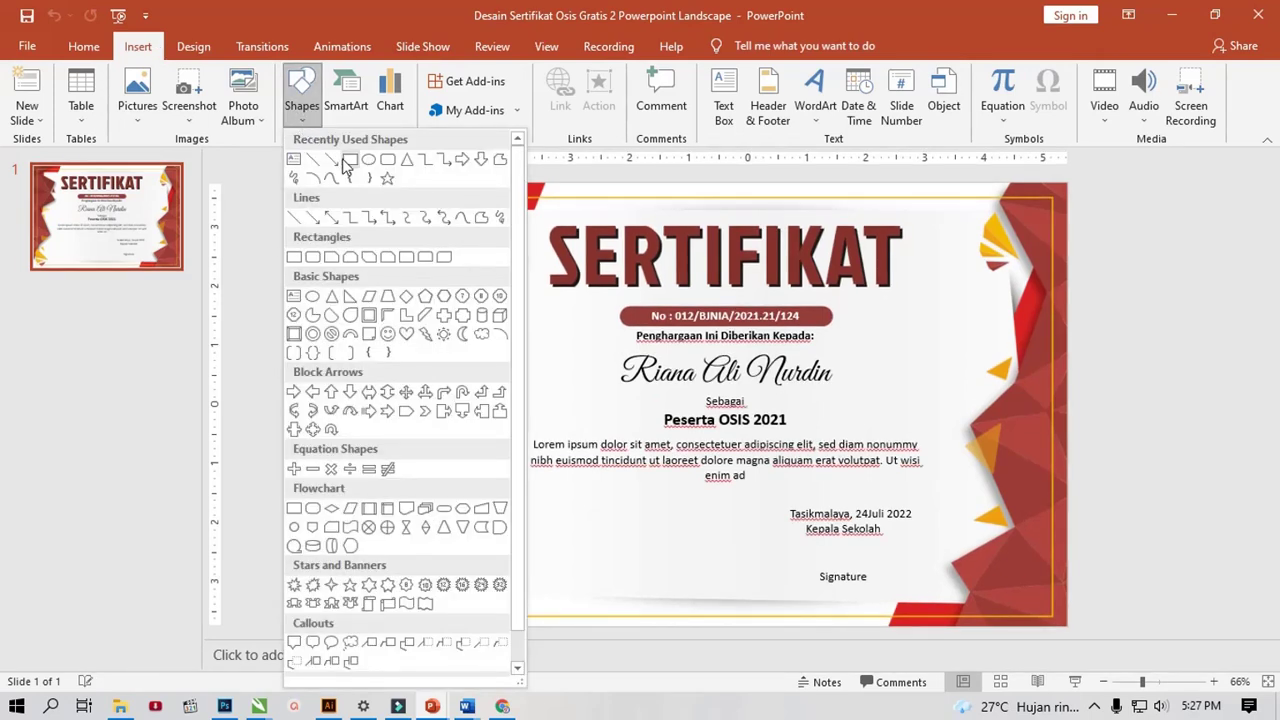
{"action": "left_click", "coordinate": [349, 160]}
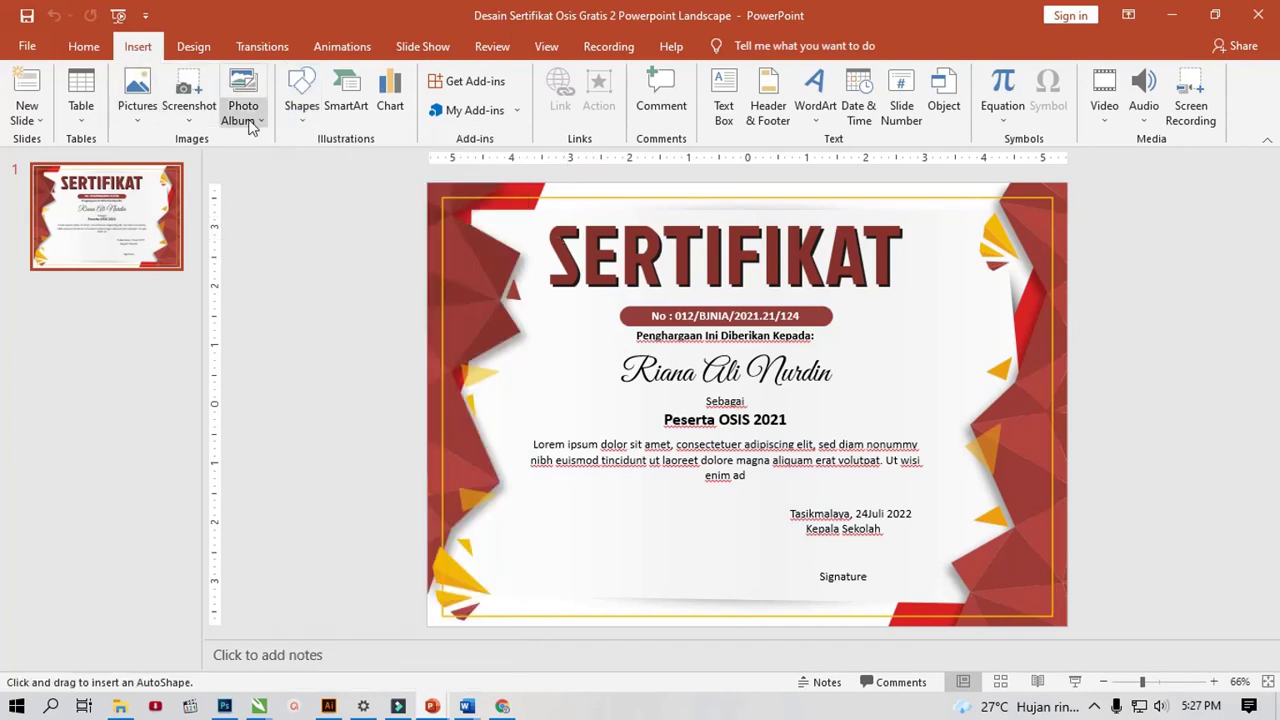
{"action": "left_click", "coordinate": [302, 120]}
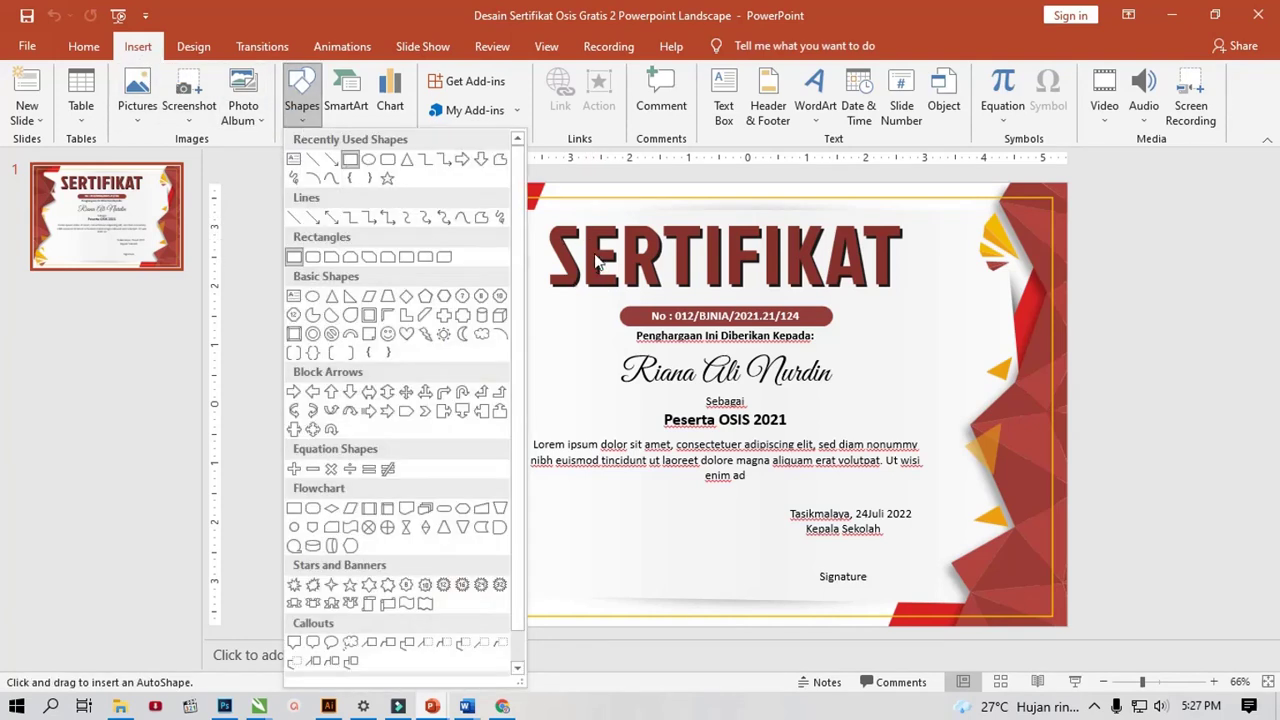
{"action": "left_click_drag", "start_coordinate": [564, 213], "coordinate": [890, 594]}
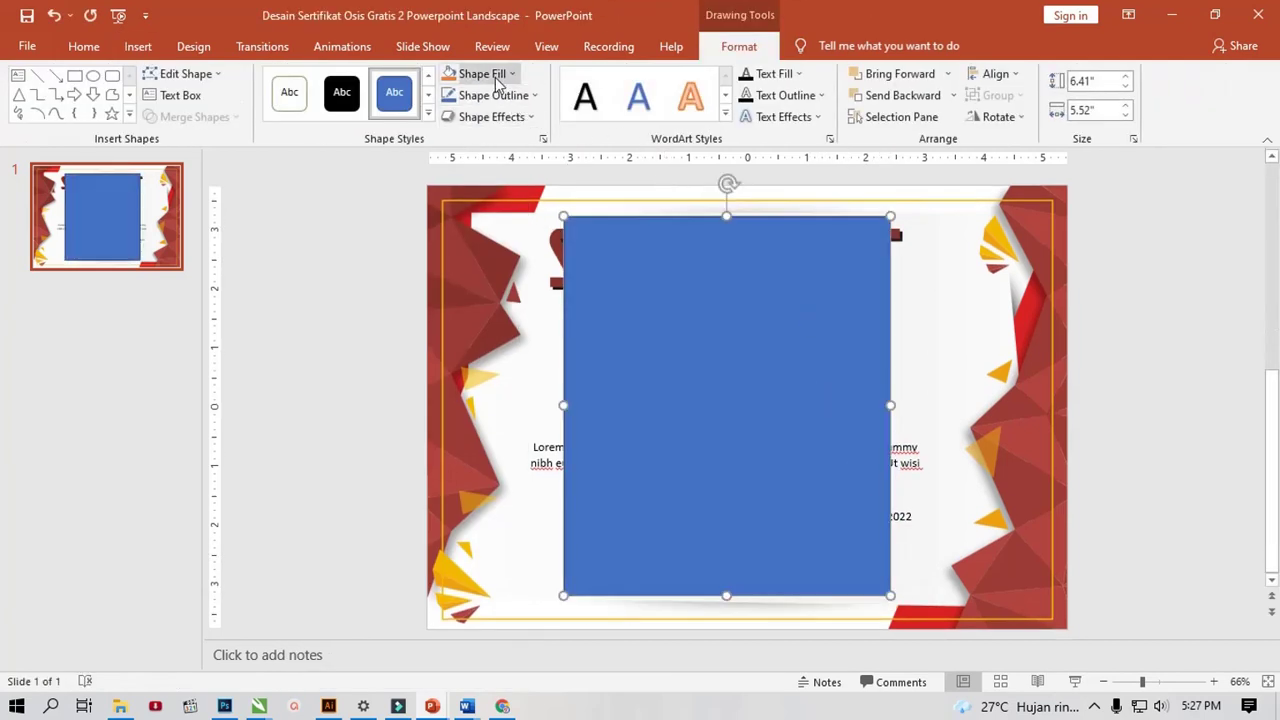
Step: Fill the rectangle with the Logo Osis picture from file
{"action": "left_click", "coordinate": [497, 78]}
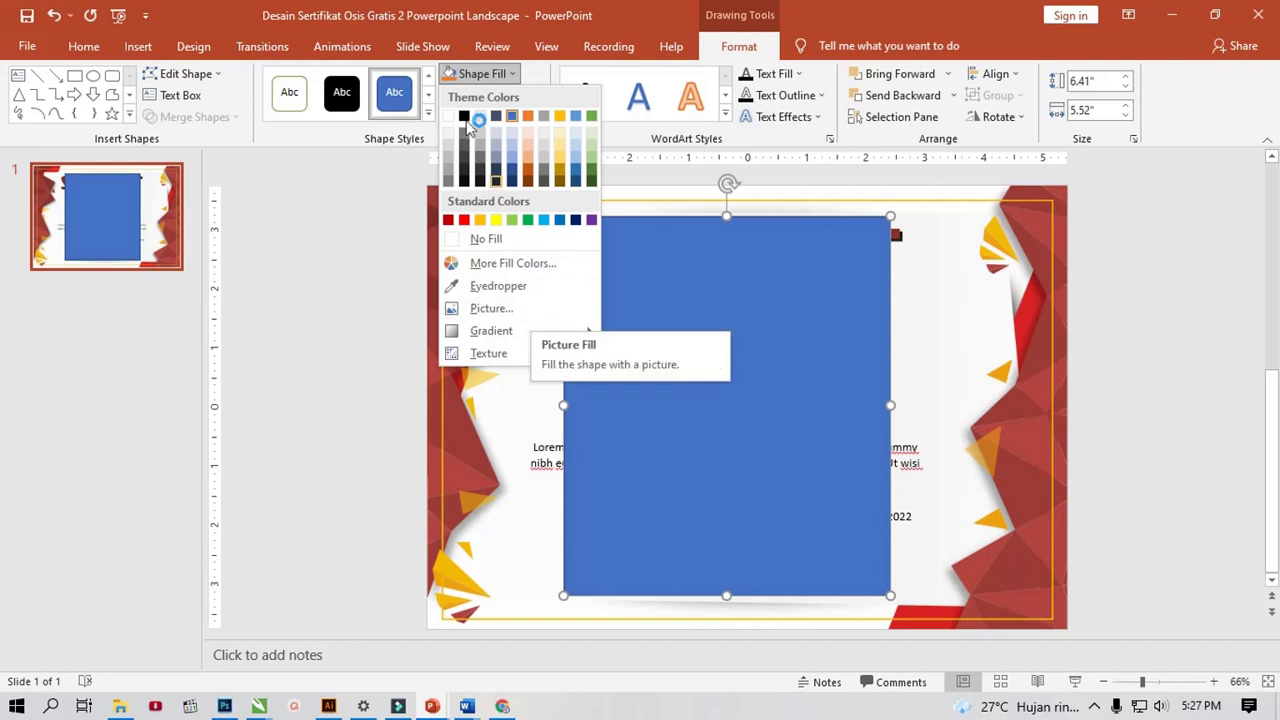
{"action": "left_click", "coordinate": [522, 307]}
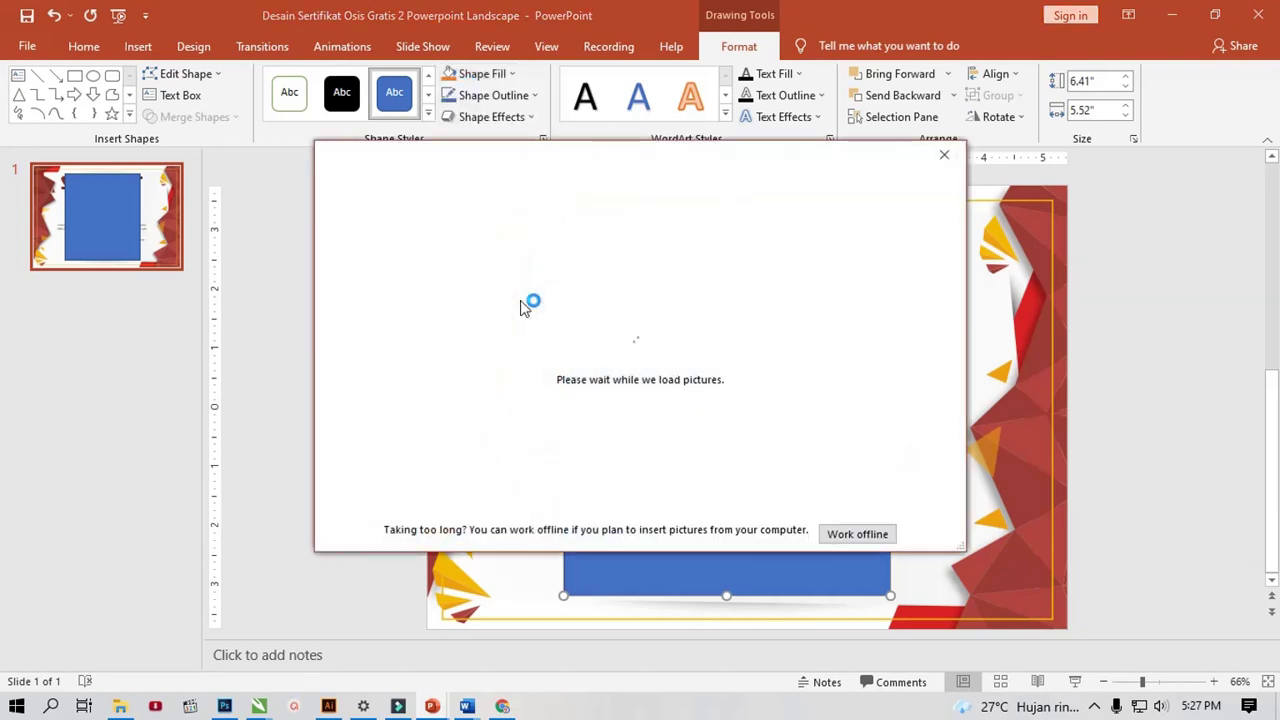
{"action": "left_click", "coordinate": [476, 254]}
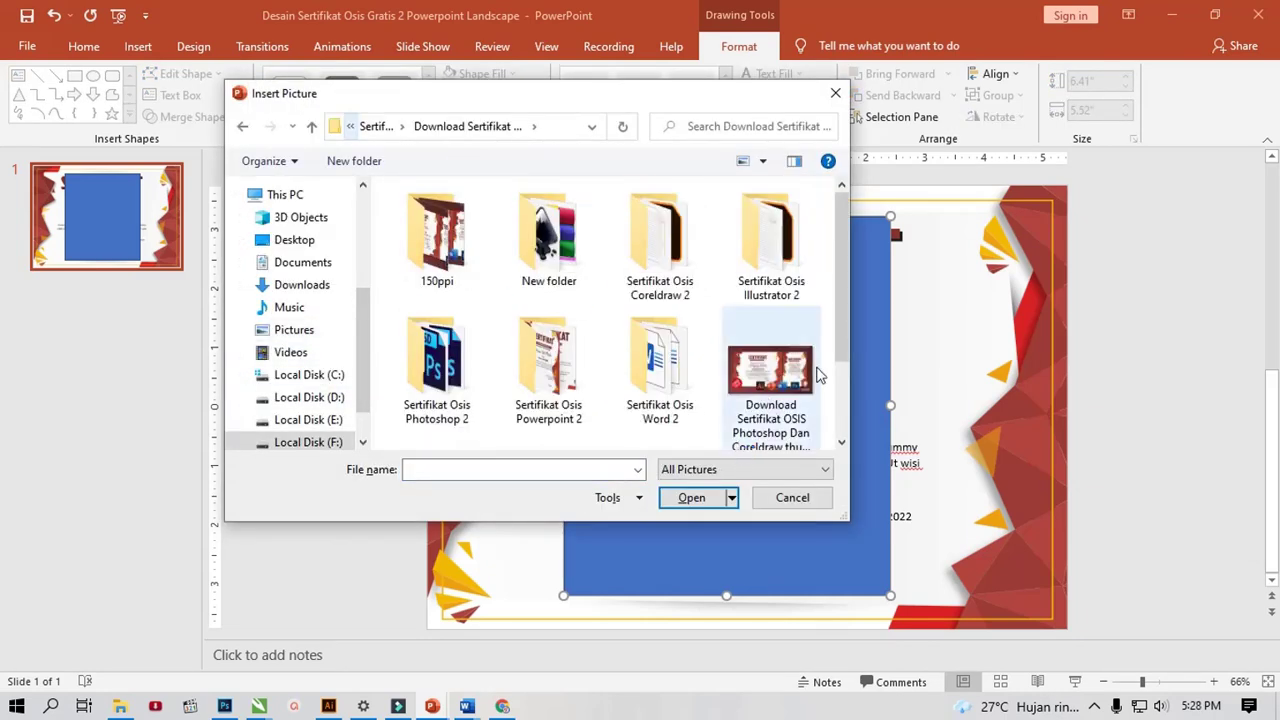
{"action": "scroll", "coordinate": [839, 266], "scroll_direction": "down", "scroll_amount": 2}
{"action": "left_click", "coordinate": [436, 395]}
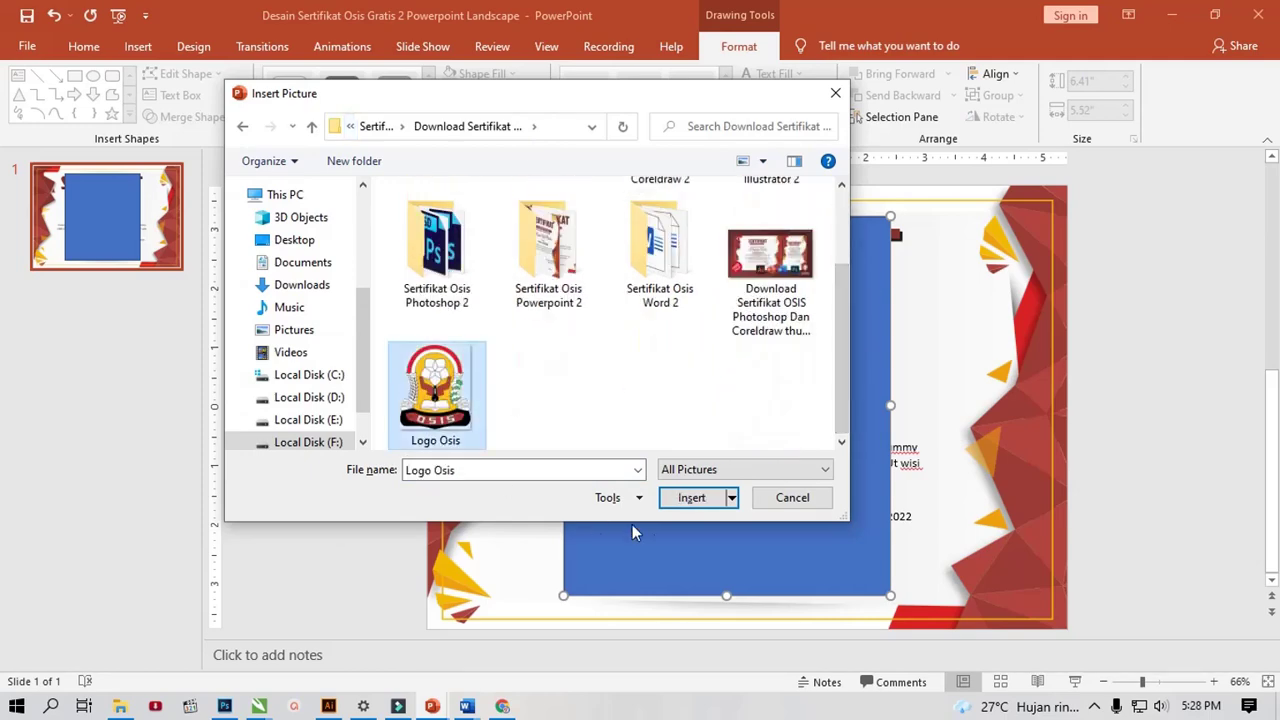
{"action": "left_click", "coordinate": [692, 498]}
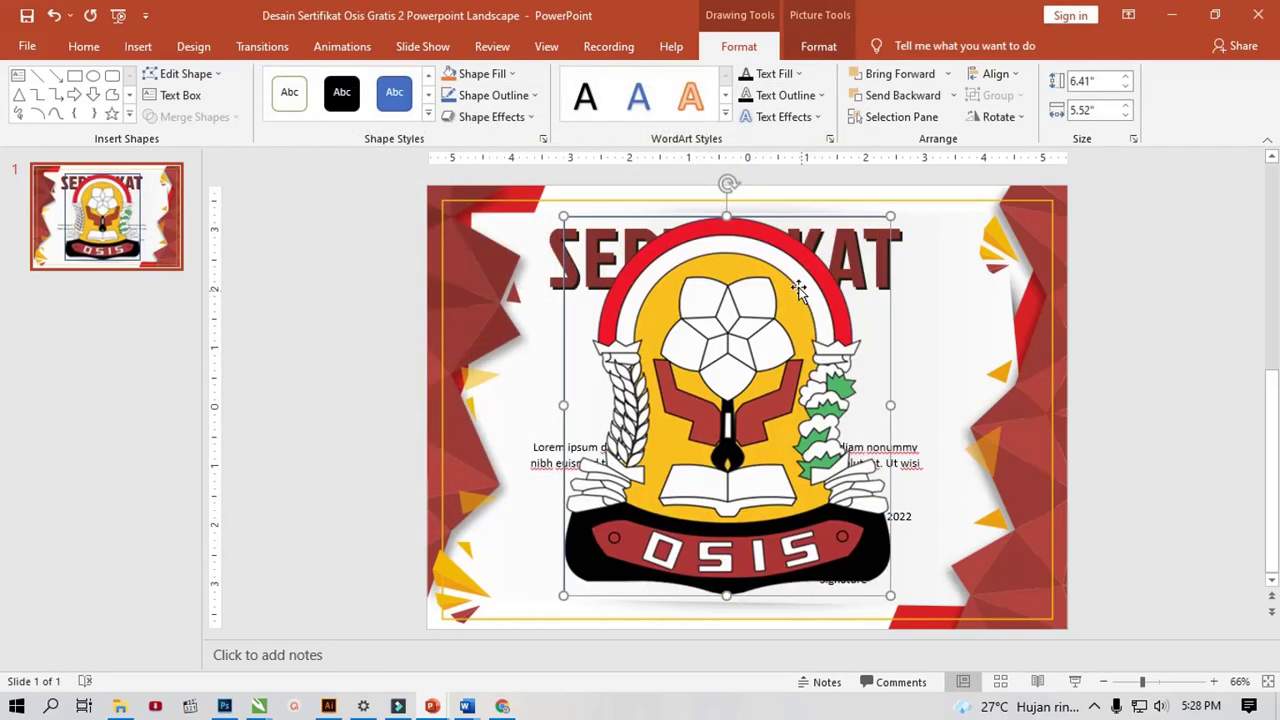
Step: Remove the rectangle's outline and open the Format Picture fill settings
{"action": "left_click", "coordinate": [485, 96]}
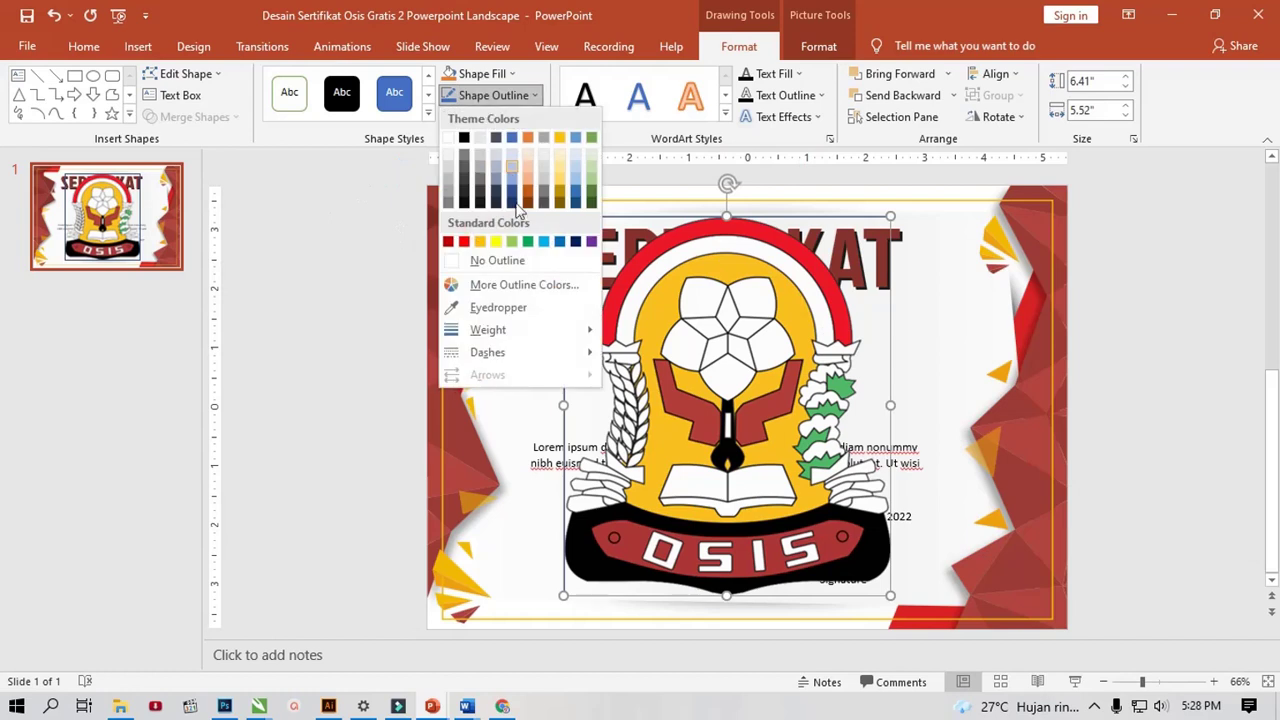
{"action": "left_click", "coordinate": [530, 262]}
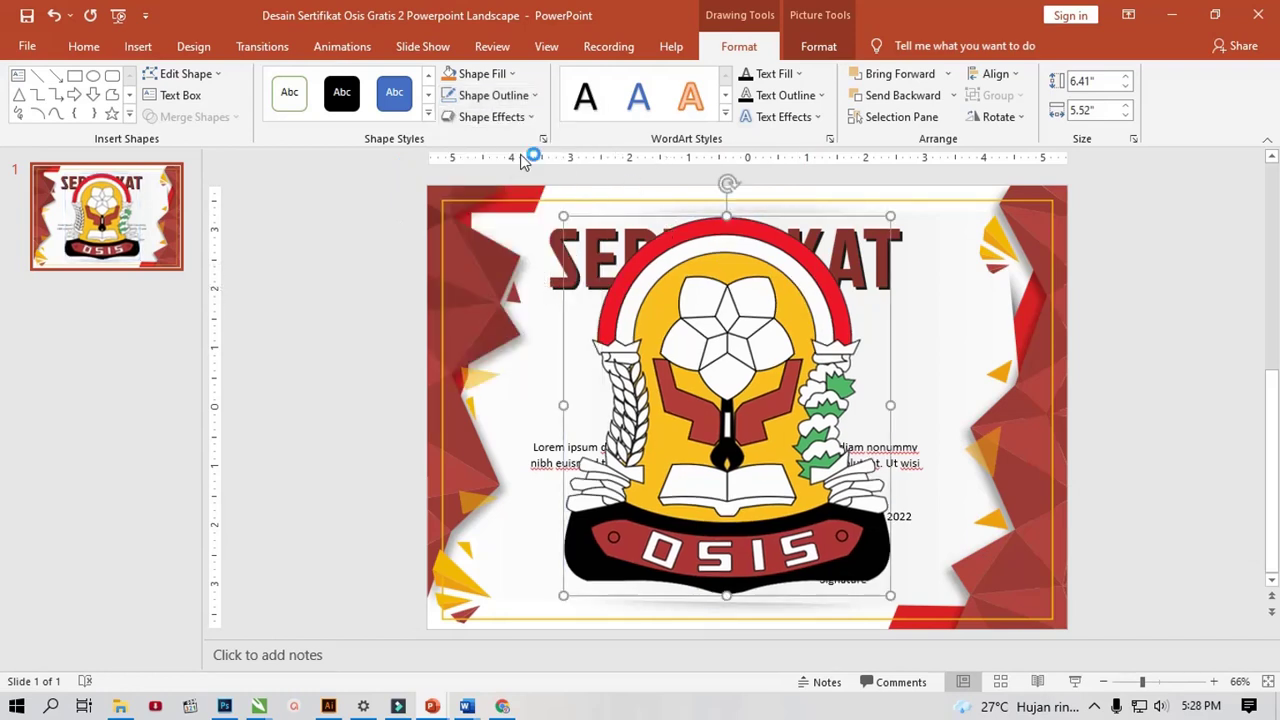
{"action": "left_click", "coordinate": [506, 77]}
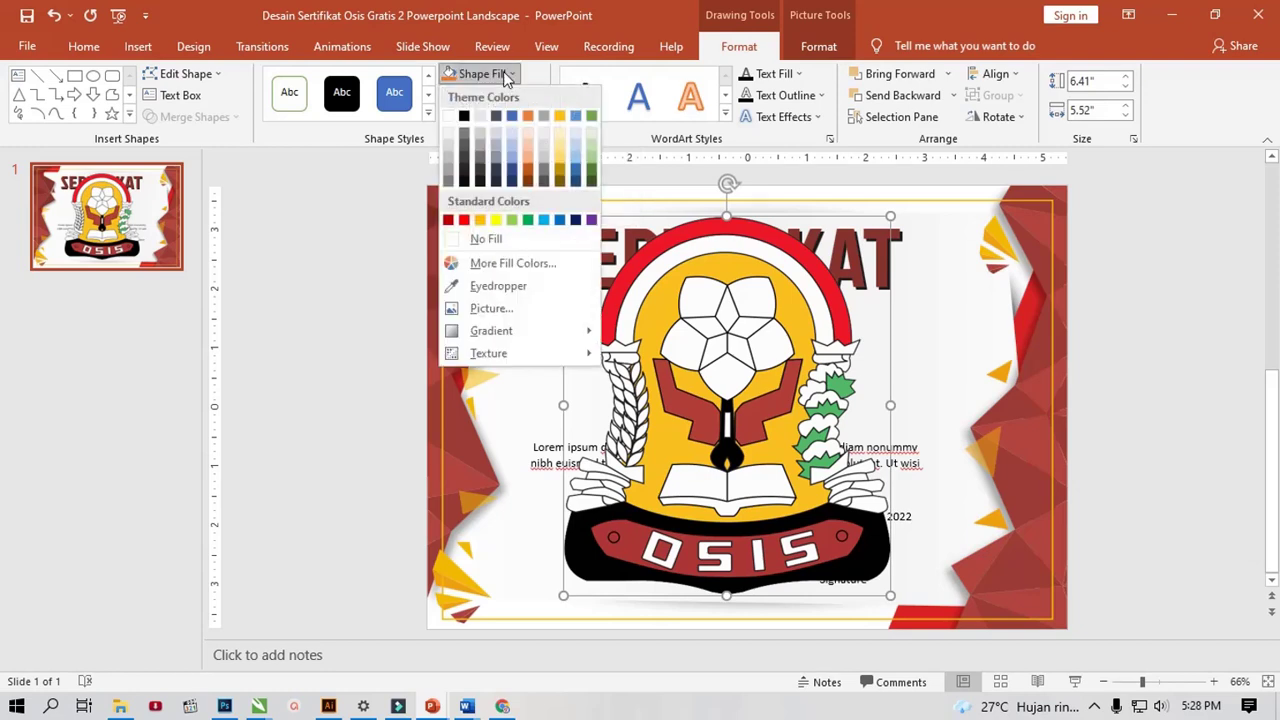
{"action": "mouse_move", "coordinate": [492, 330]}
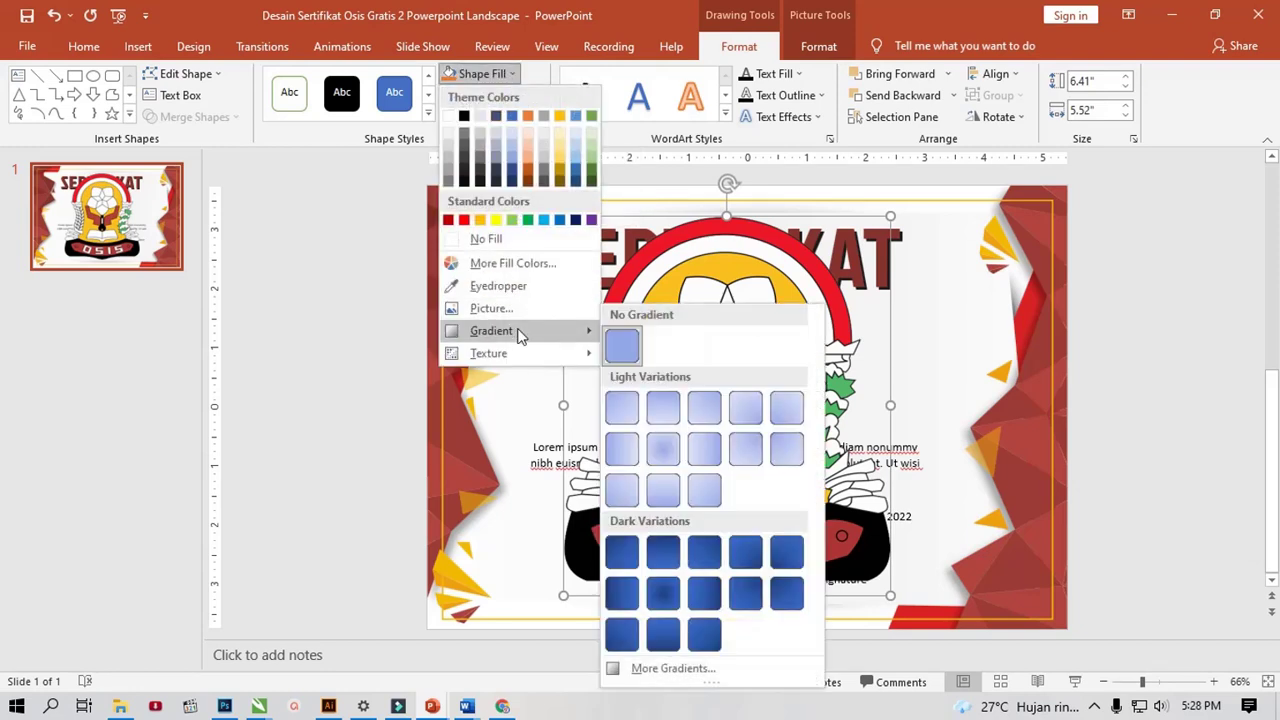
{"action": "left_click", "coordinate": [724, 670]}
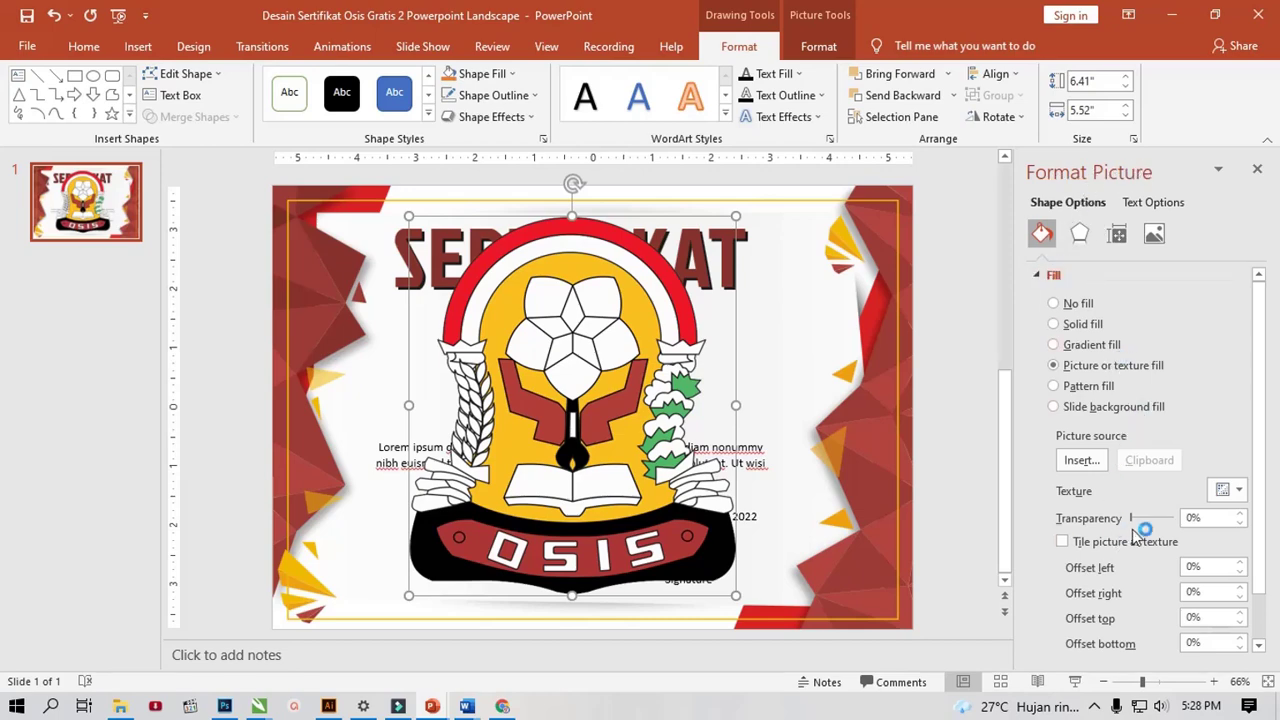
Step: Set the logo rectangle to 92% transparency and move it below Graphic 6 in the Selection Pane
{"action": "left_click_drag", "start_coordinate": [1132, 518], "coordinate": [1170, 519]}
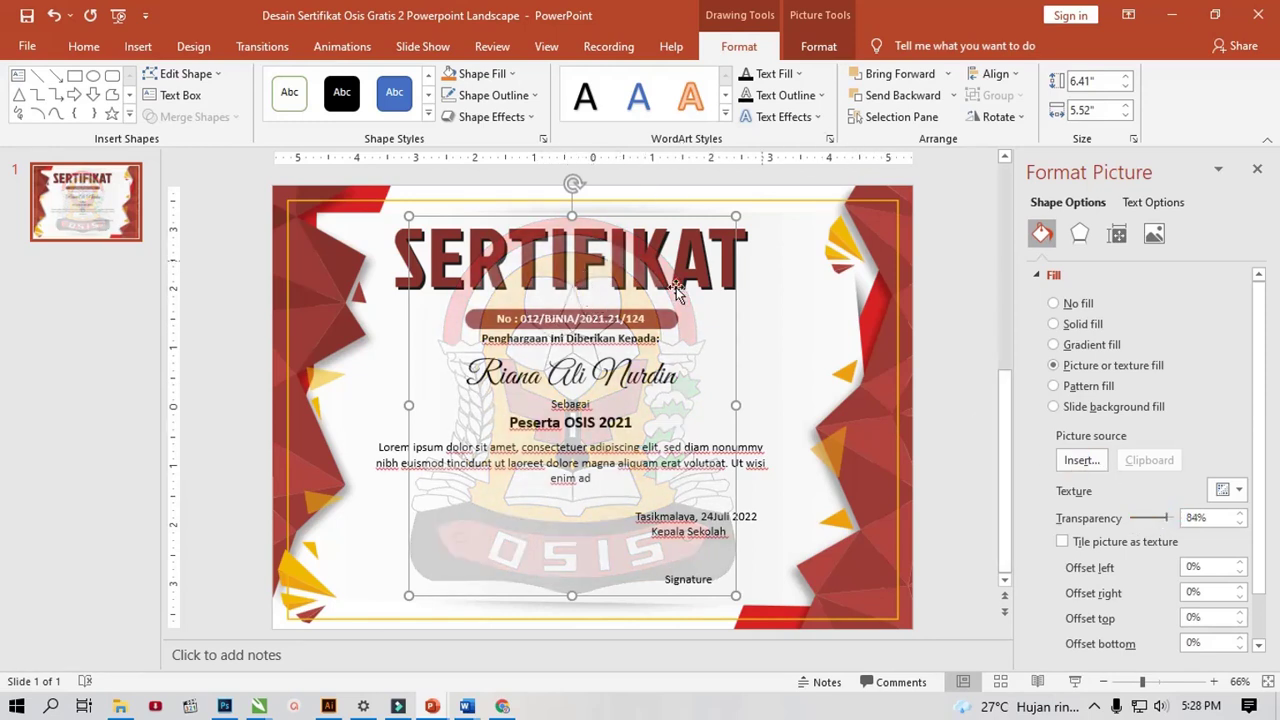
{"action": "left_click", "coordinate": [895, 119]}
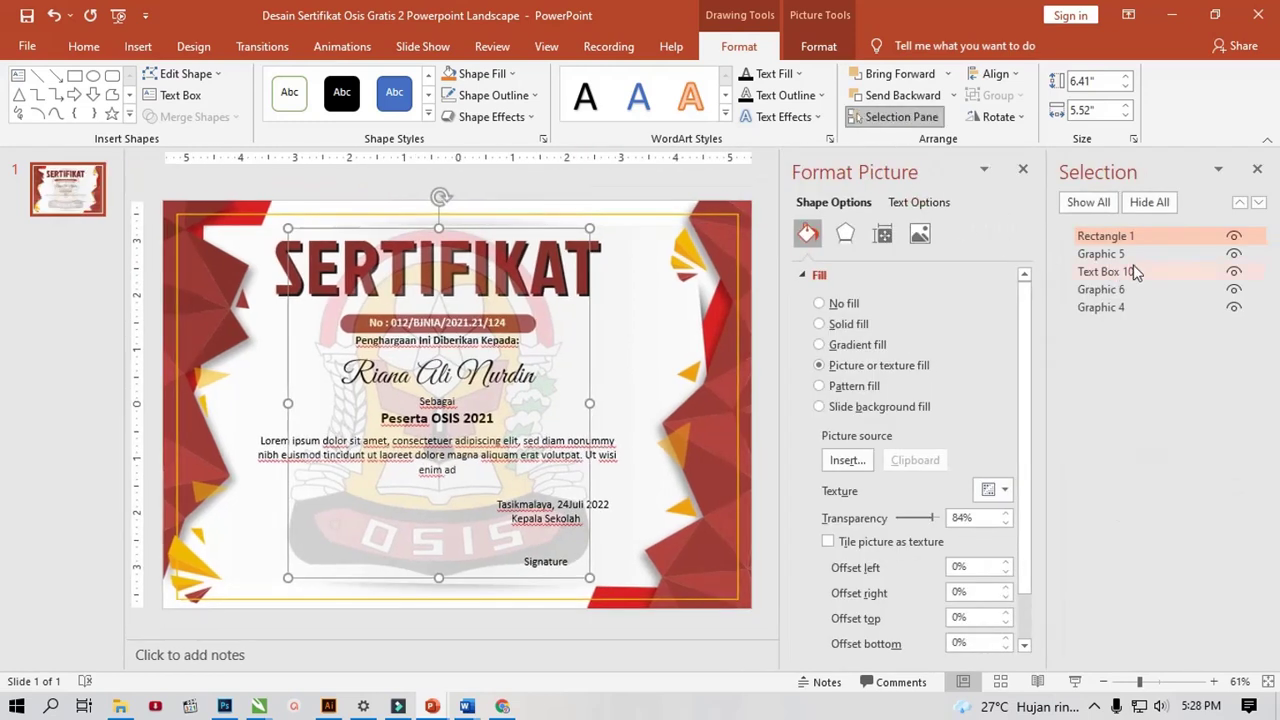
{"action": "left_click_drag", "start_coordinate": [1157, 246], "coordinate": [1160, 300]}
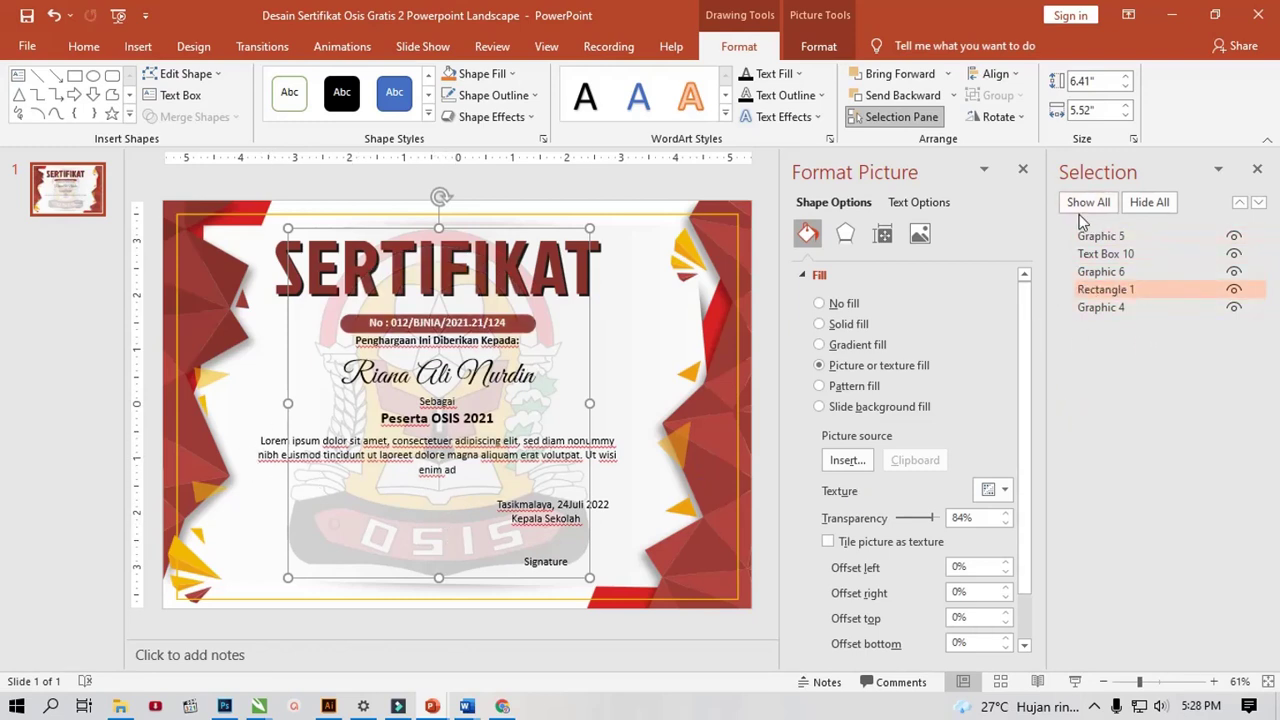
{"action": "left_click_drag", "start_coordinate": [934, 518], "coordinate": [938, 520]}
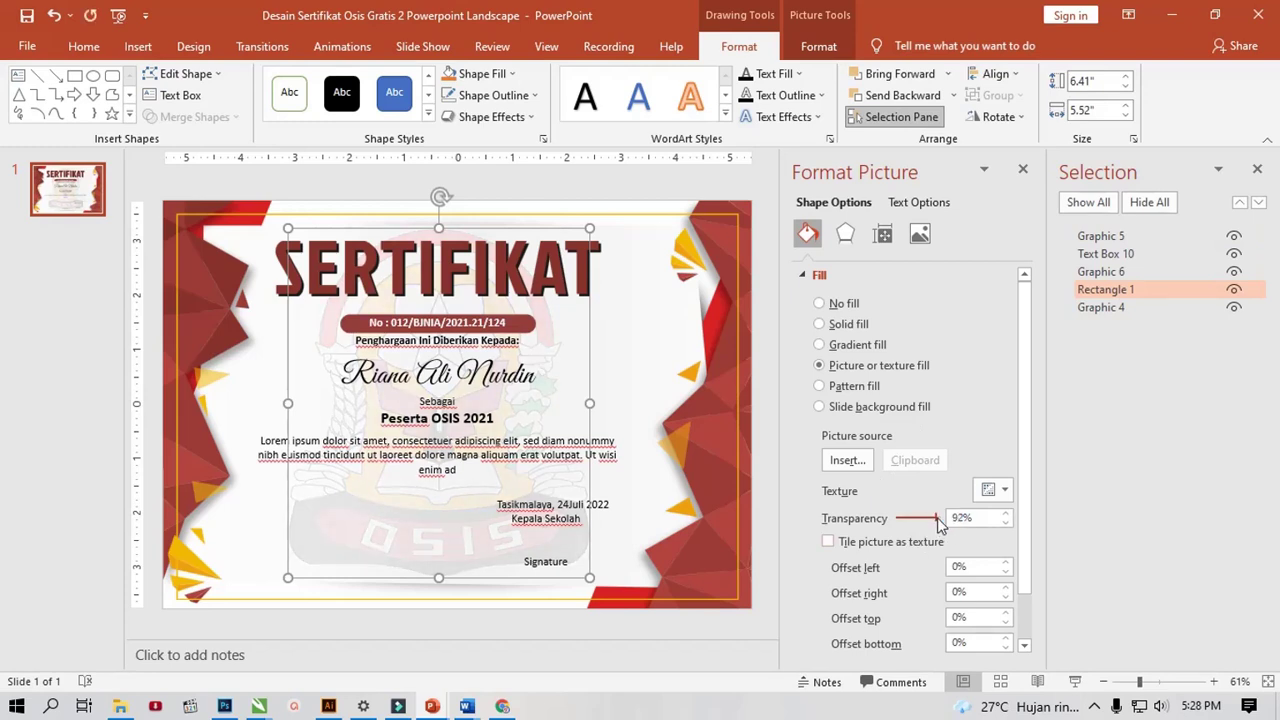
{"action": "left_click", "coordinate": [638, 297]}
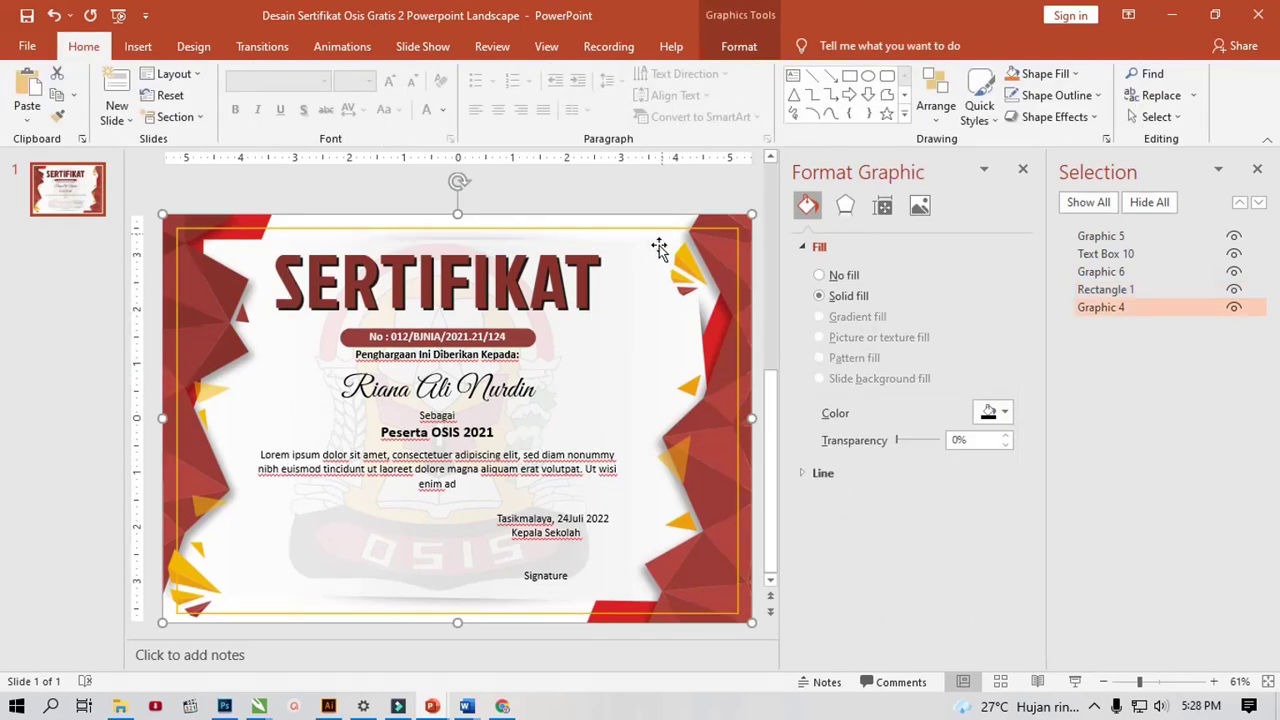
Step: Check the SERTIFIKAT title in the Word certificate, then return to the PowerPoint slide
{"action": "left_click", "coordinate": [666, 206]}
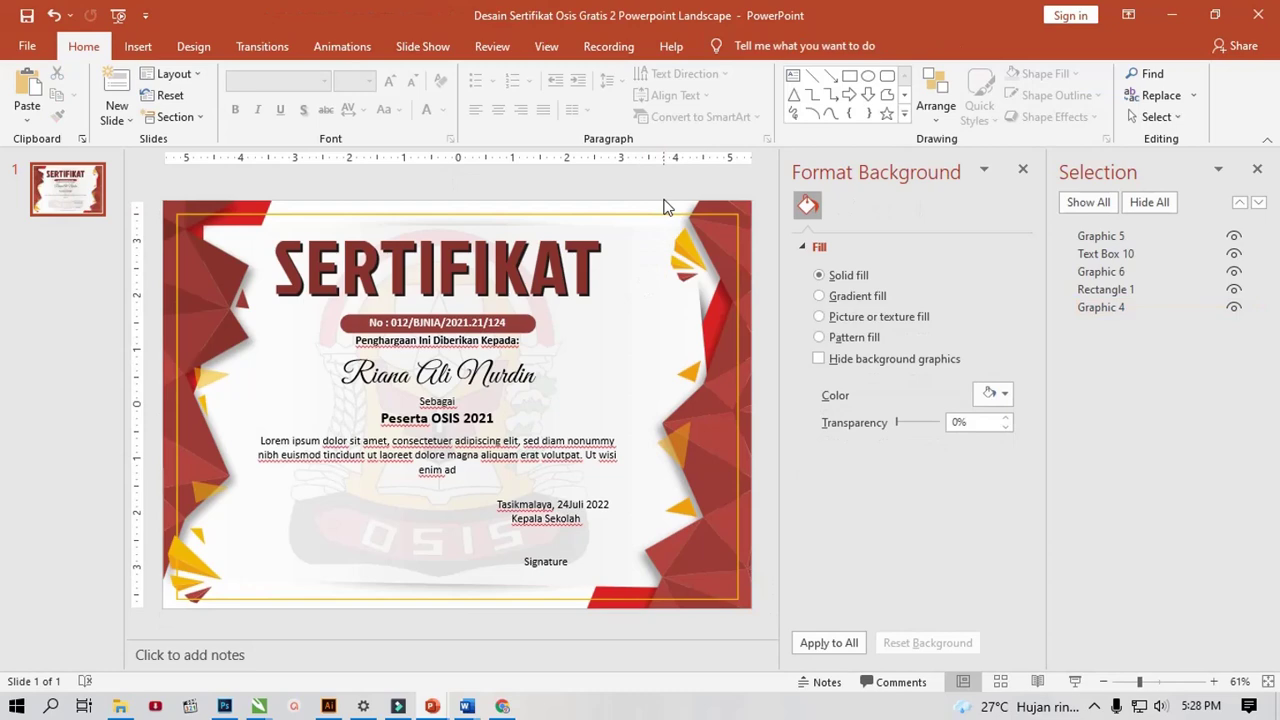
{"action": "left_click", "coordinate": [466, 706]}
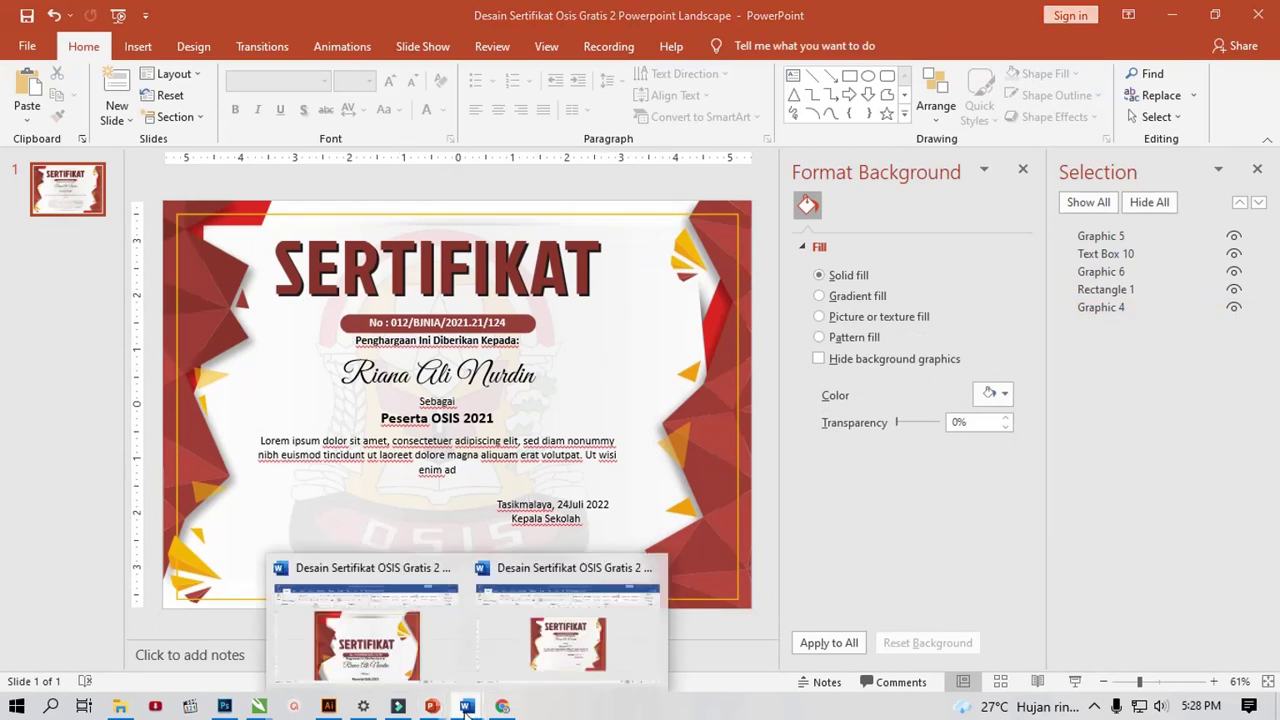
{"action": "left_click", "coordinate": [580, 640]}
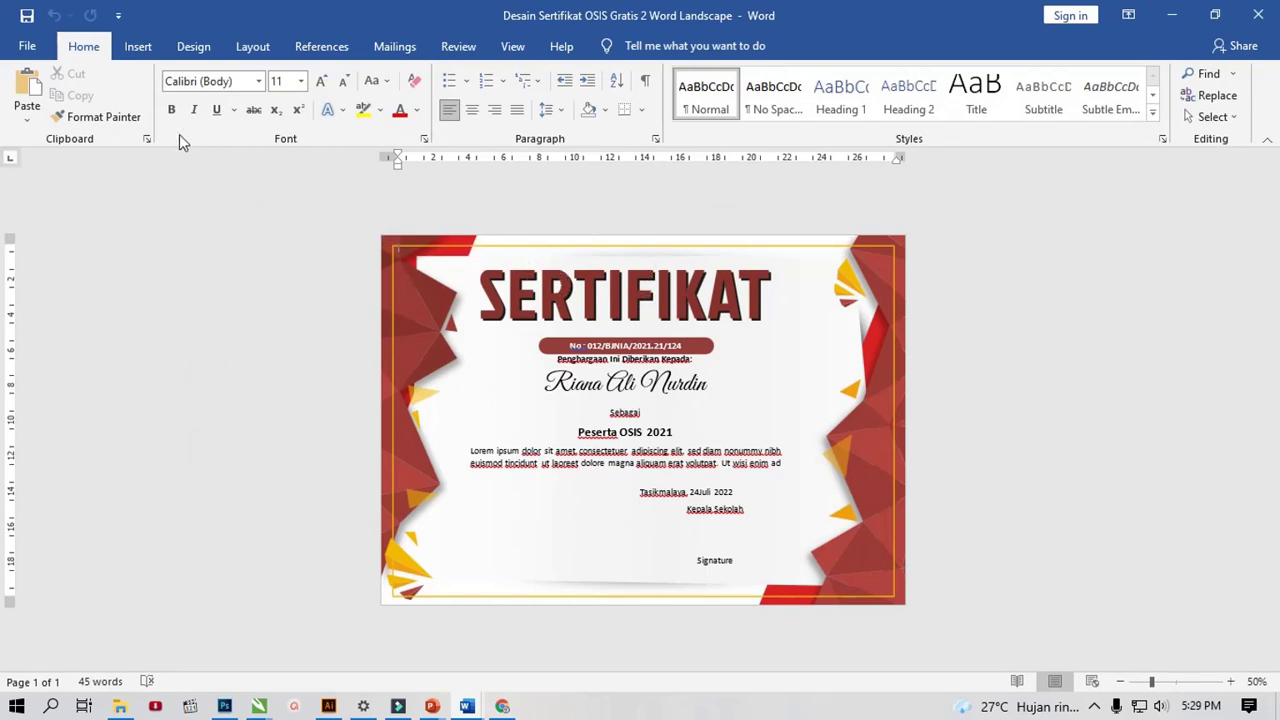
{"action": "left_click", "coordinate": [558, 308]}
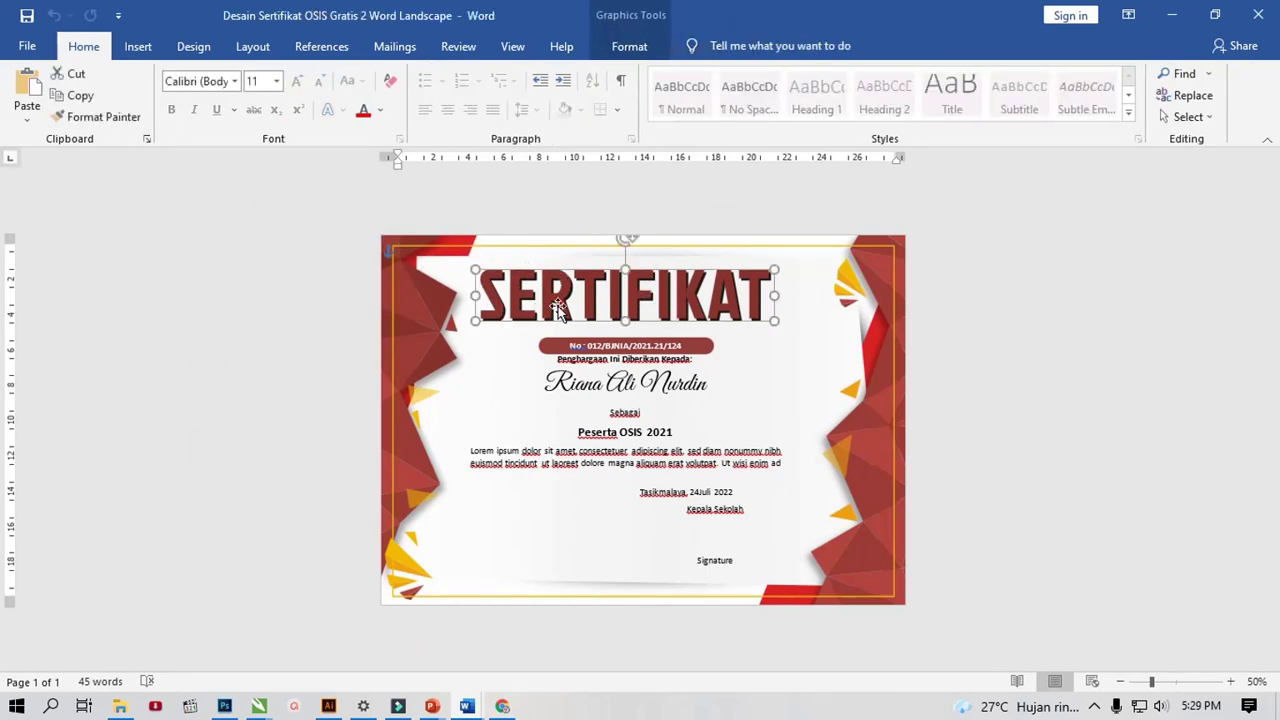
{"action": "left_click", "coordinate": [432, 706]}
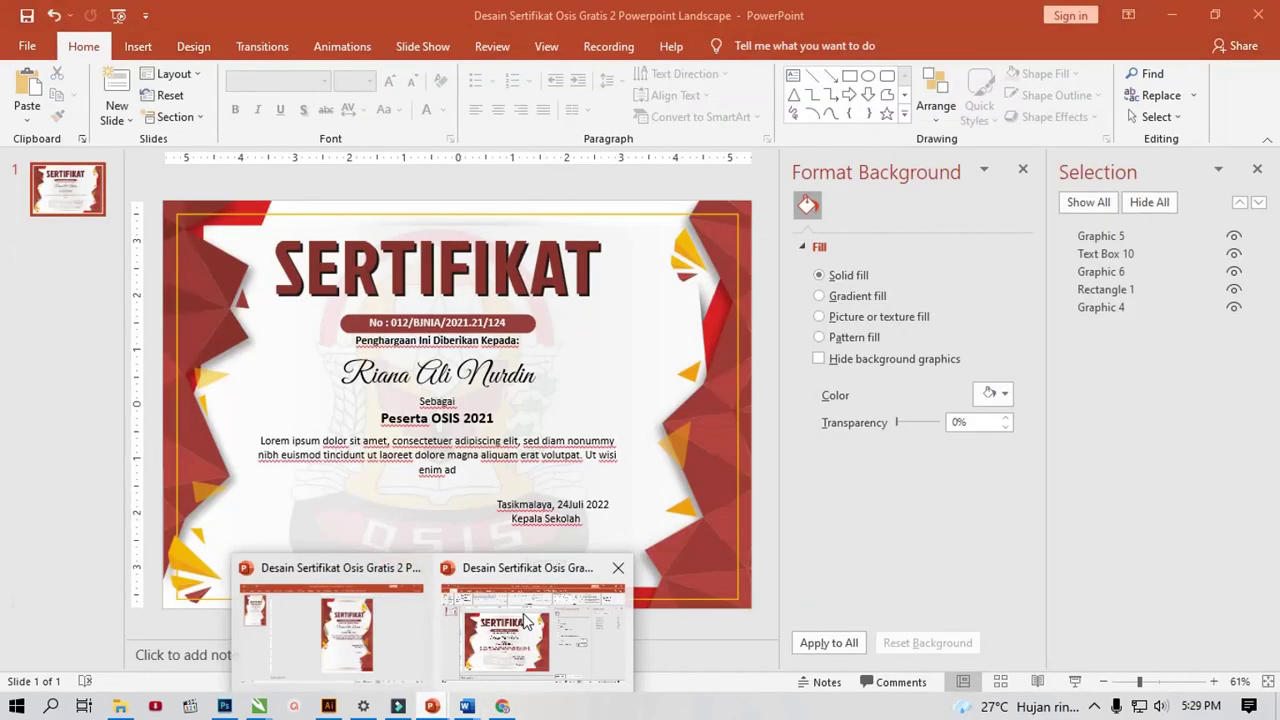
{"action": "left_click", "coordinate": [528, 622]}
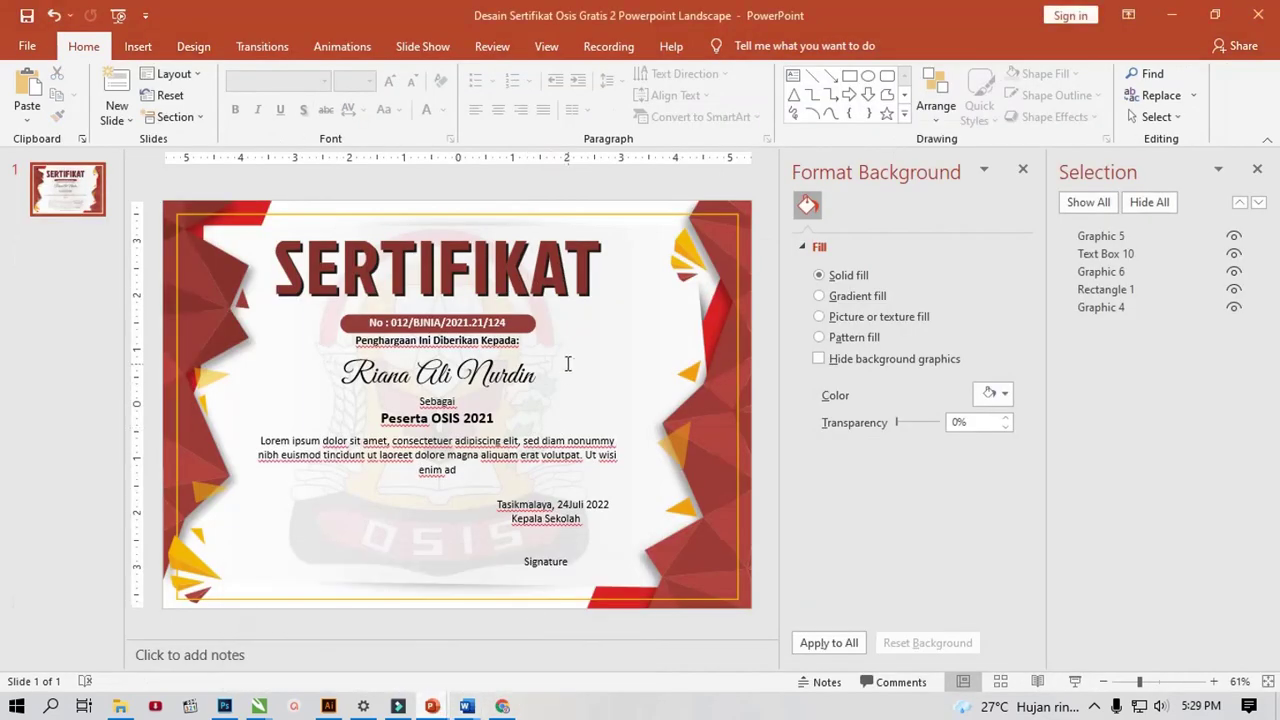
{"action": "left_click", "coordinate": [548, 350]}
Step: Nudge the text box left, then copy the faded logo rectangle and switch to Word
{"action": "left_click", "coordinate": [489, 577]}
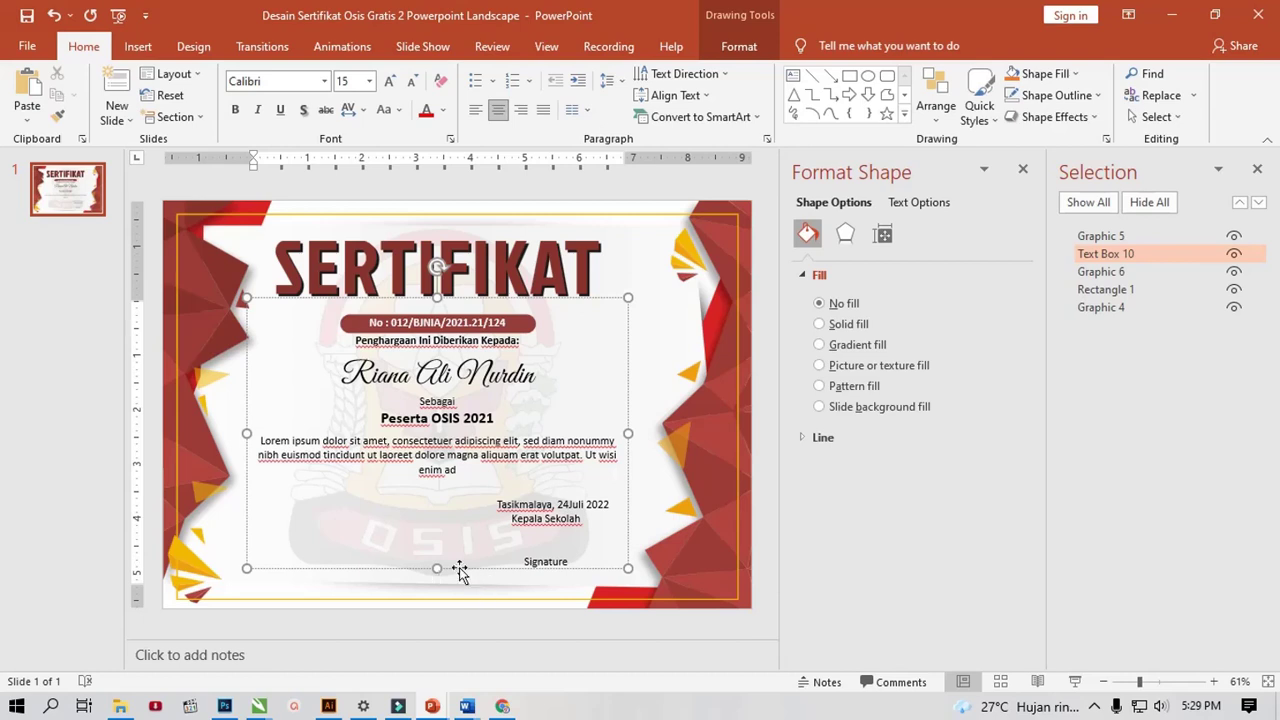
{"action": "left_click_drag", "start_coordinate": [460, 570], "coordinate": [422, 568]}
{"action": "left_click", "coordinate": [549, 344]}
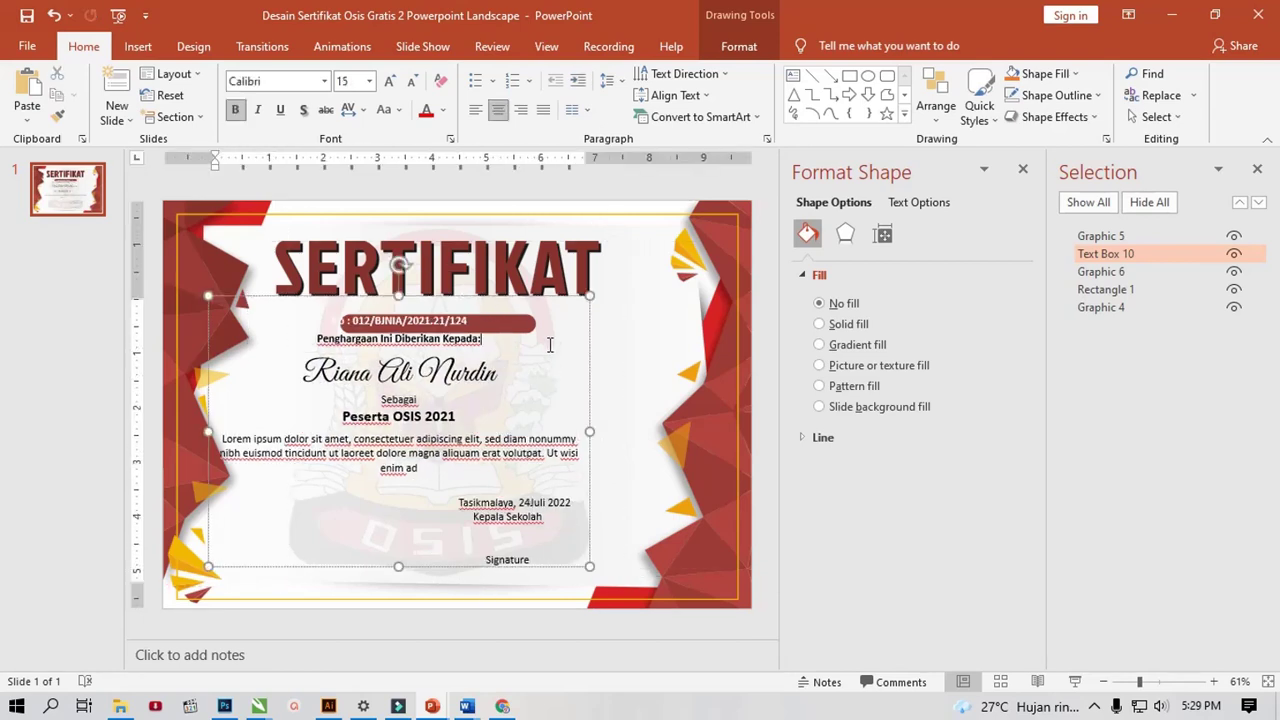
{"action": "left_click", "coordinate": [458, 236]}
{"action": "left_click", "coordinate": [440, 238]}
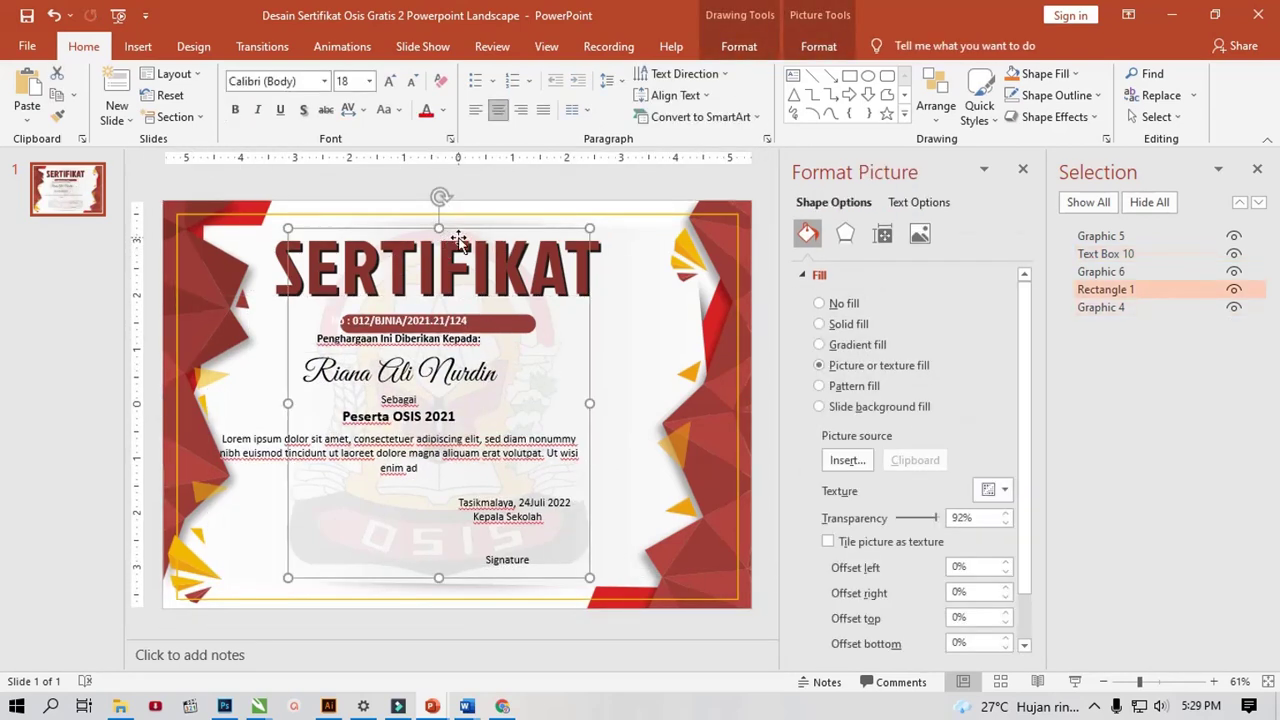
{"action": "key", "text": "ctrl+c"}
{"action": "key", "text": "alt+Tab"}
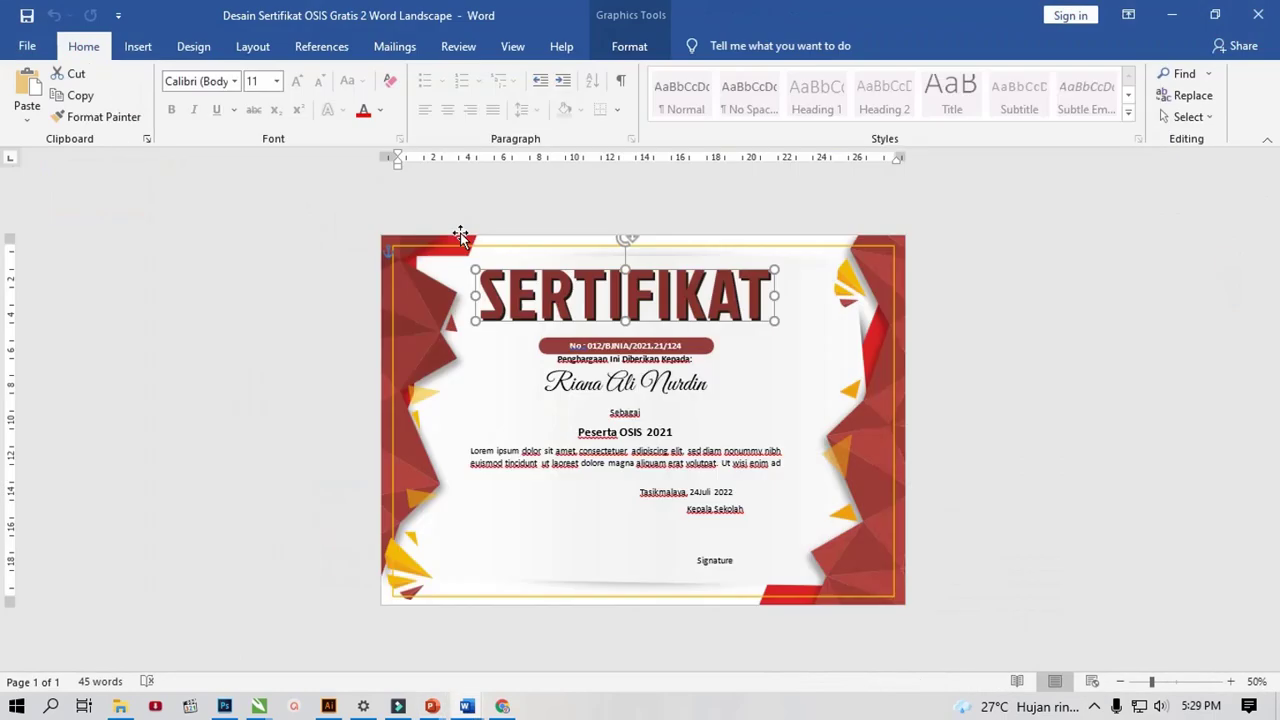
Step: Paste the faded logo into Word and centre it on the certificate
{"action": "key", "text": "ctrl+v"}
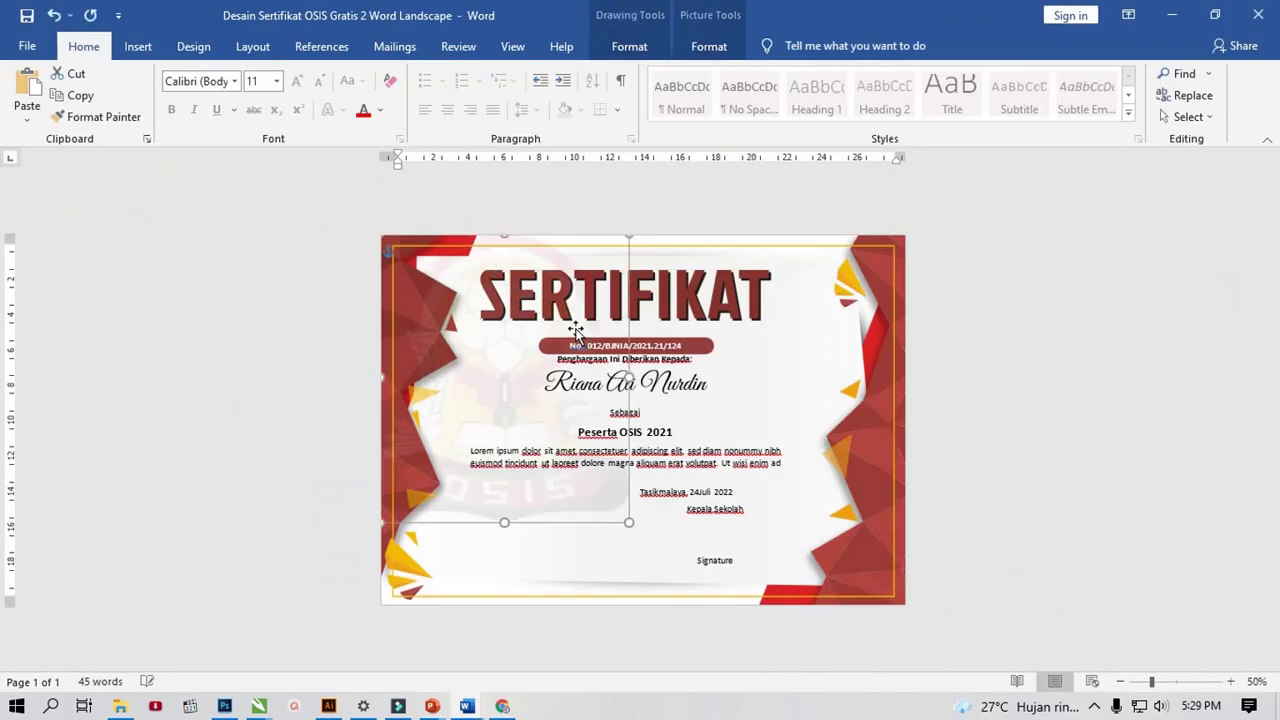
{"action": "left_click_drag", "start_coordinate": [472, 256], "coordinate": [603, 291]}
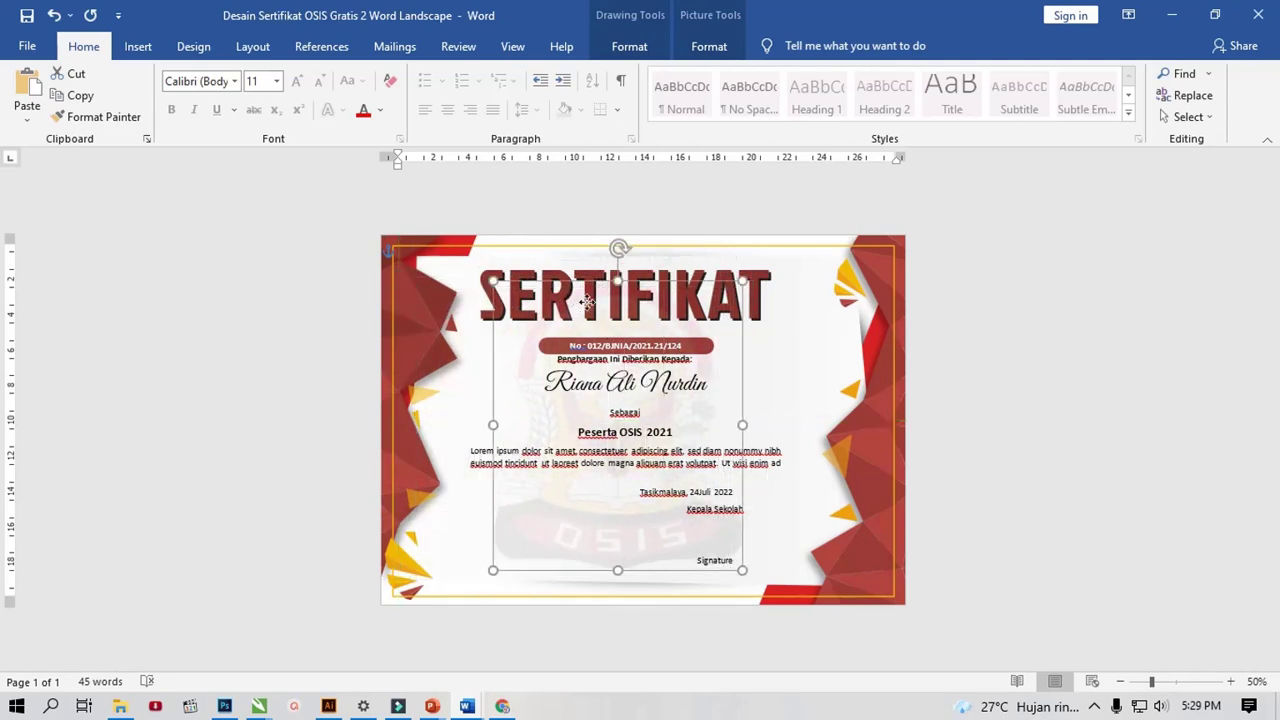
{"action": "mouse_move", "coordinate": [603, 291]}
{"action": "left_mouse_down"}
{"action": "mouse_move", "coordinate": [563, 303]}
{"action": "mouse_move", "coordinate": [614, 298]}
{"action": "left_mouse_up"}
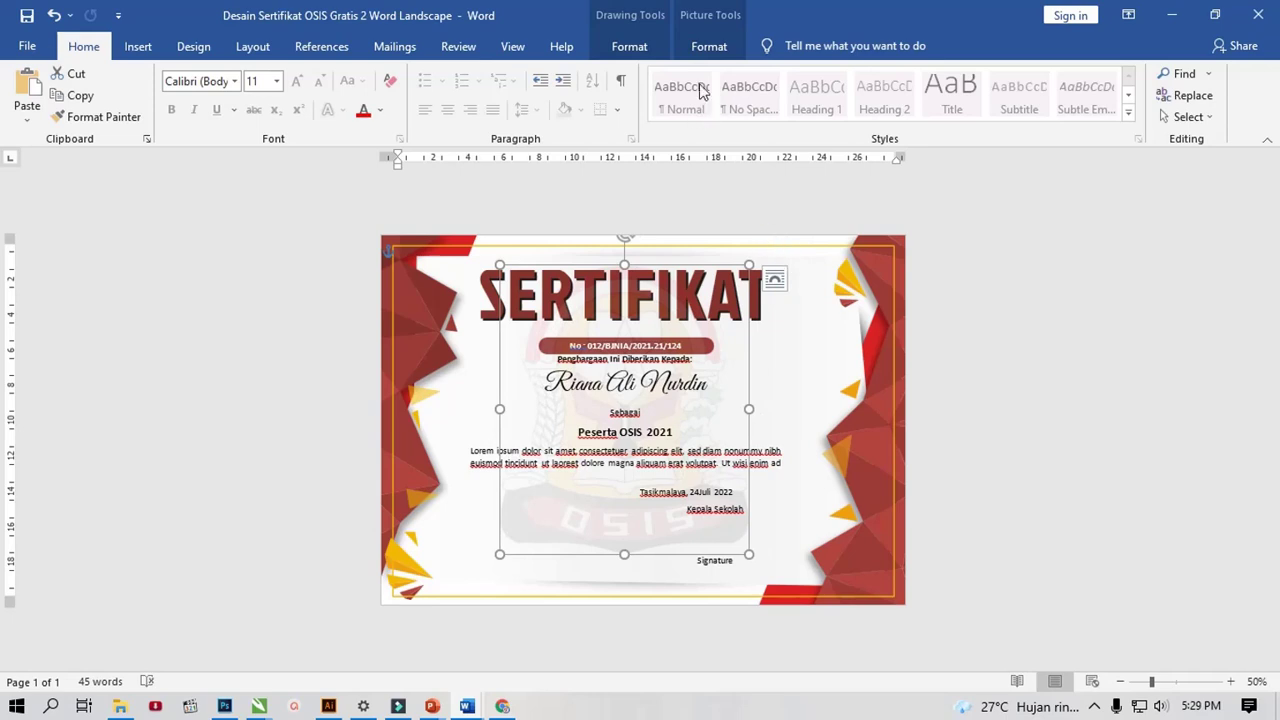
Step: Ungroup Group 1 and place Rectangle 1 between Graphic 6 and Graphic 4 in the Selection Pane
{"action": "left_click", "coordinate": [698, 46]}
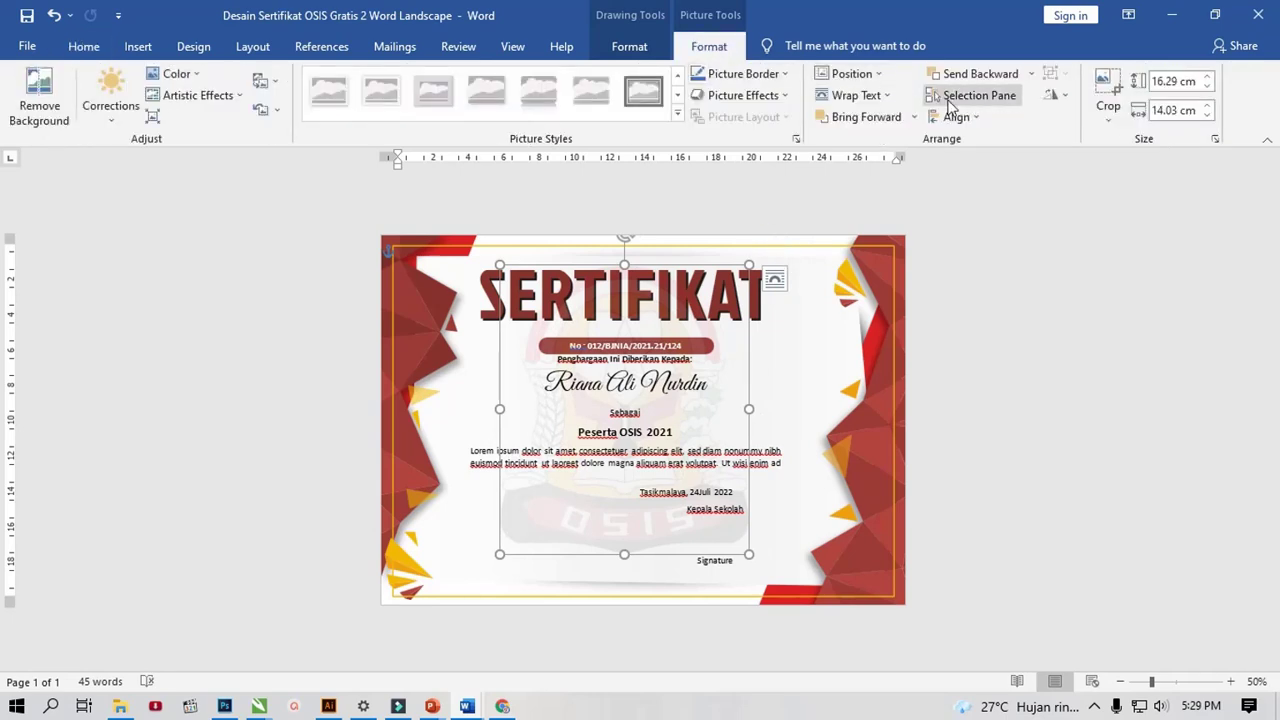
{"action": "left_click", "coordinate": [966, 95]}
{"action": "left_click_drag", "start_coordinate": [1121, 237], "coordinate": [1133, 276]}
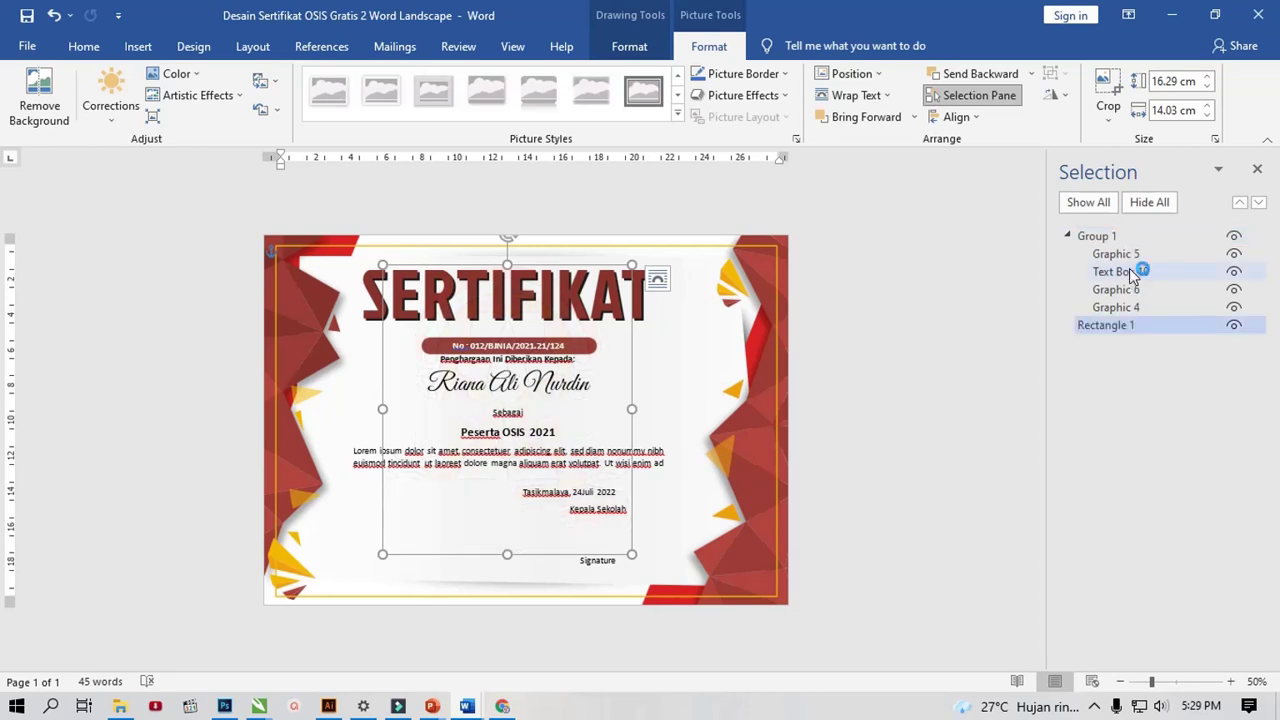
{"action": "left_click_drag", "start_coordinate": [1133, 275], "coordinate": [1133, 240]}
{"action": "left_click", "coordinate": [1113, 254]}
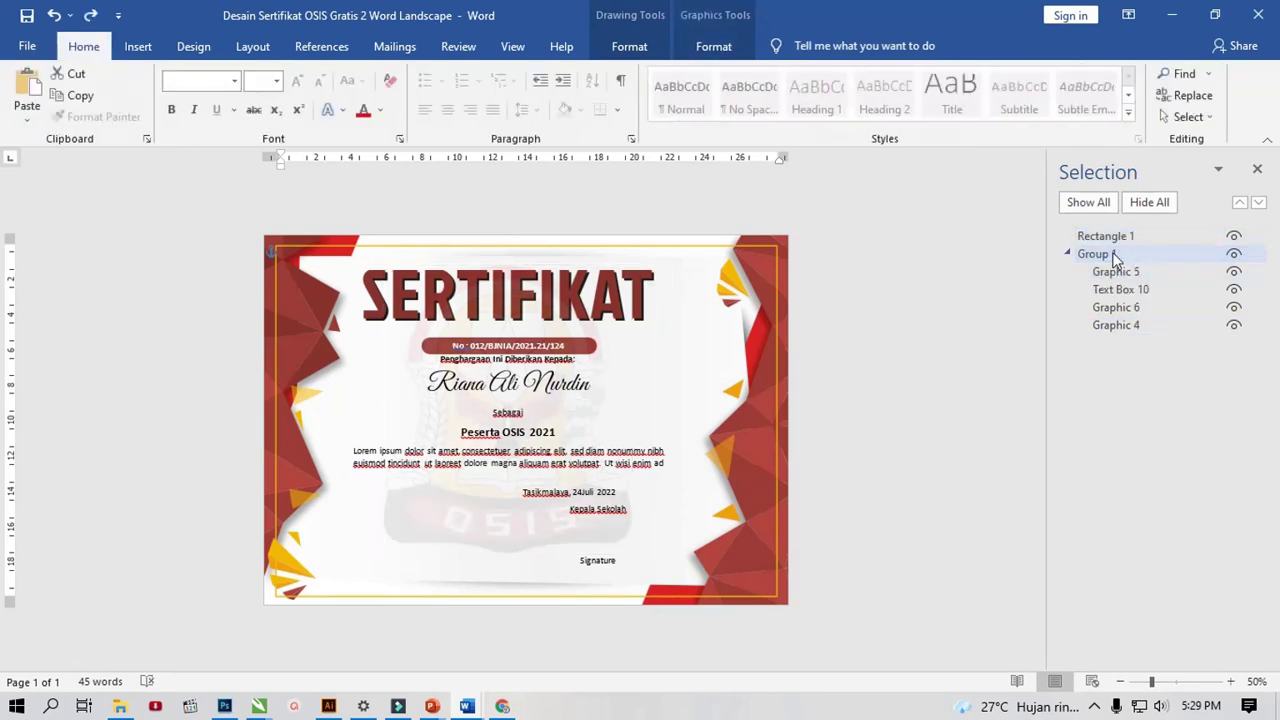
{"action": "left_click", "coordinate": [752, 255]}
{"action": "right_click", "coordinate": [752, 253]}
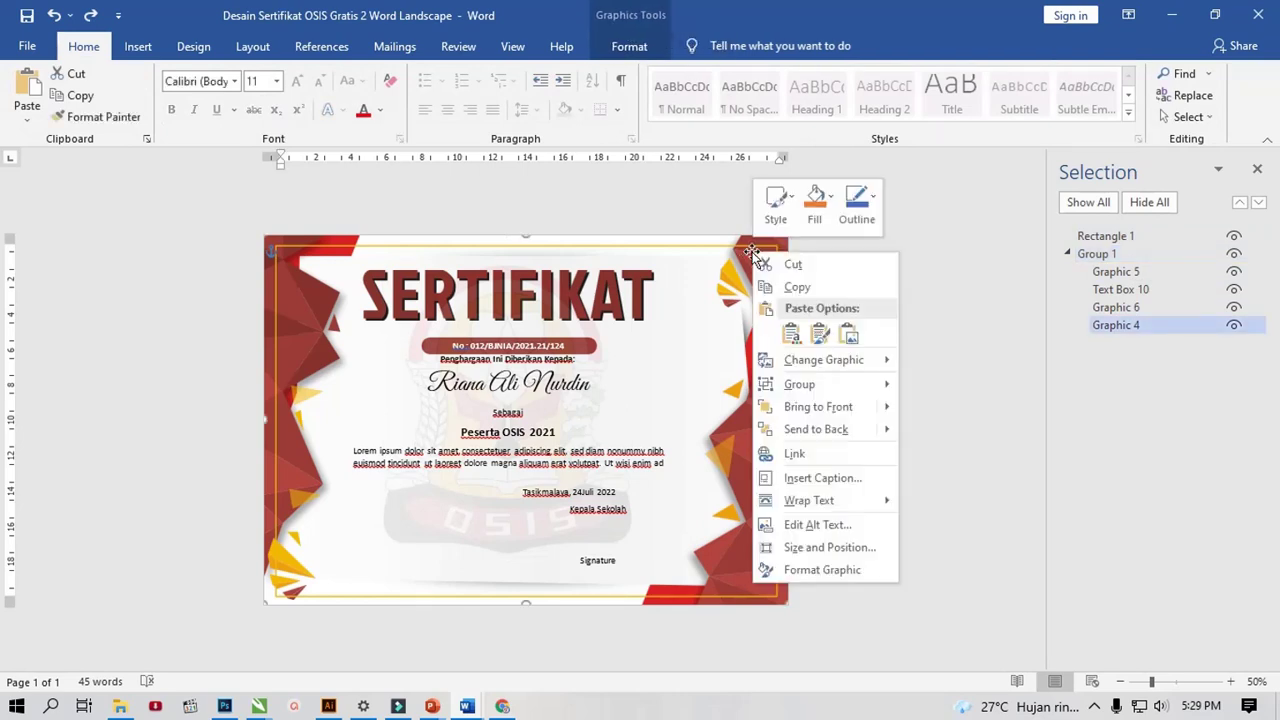
{"action": "mouse_move", "coordinate": [800, 384]}
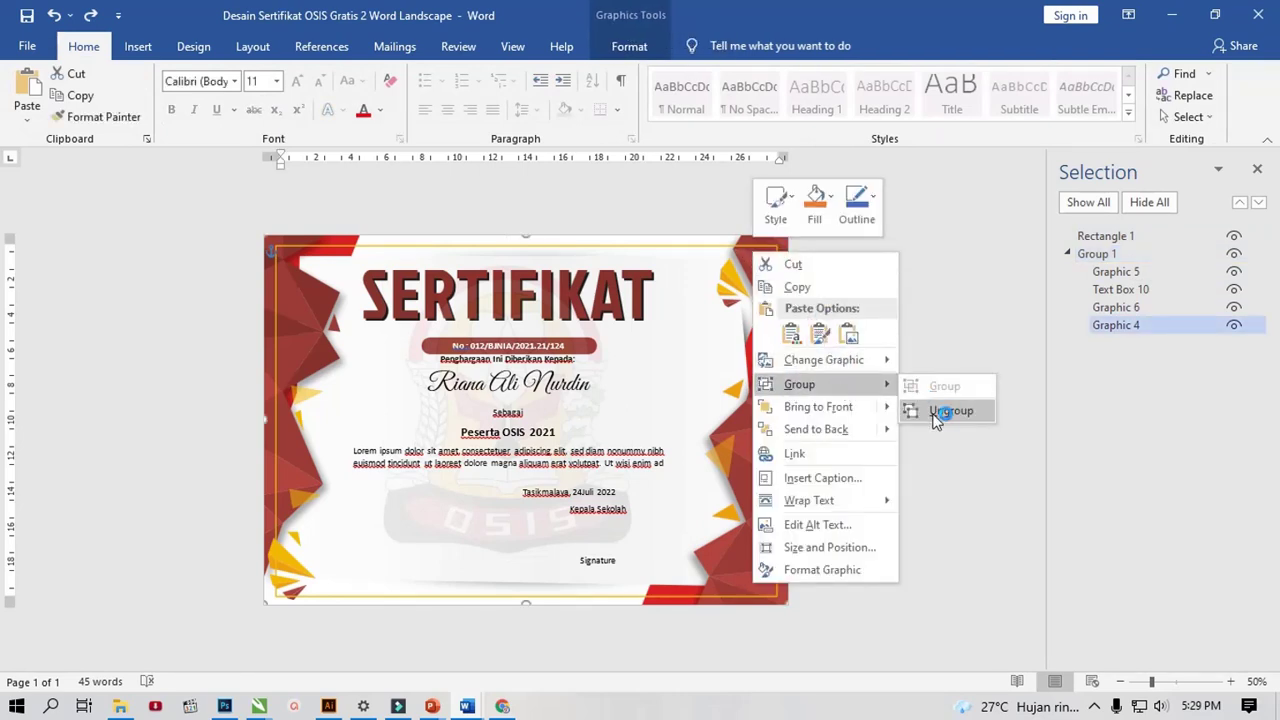
{"action": "left_click", "coordinate": [950, 408]}
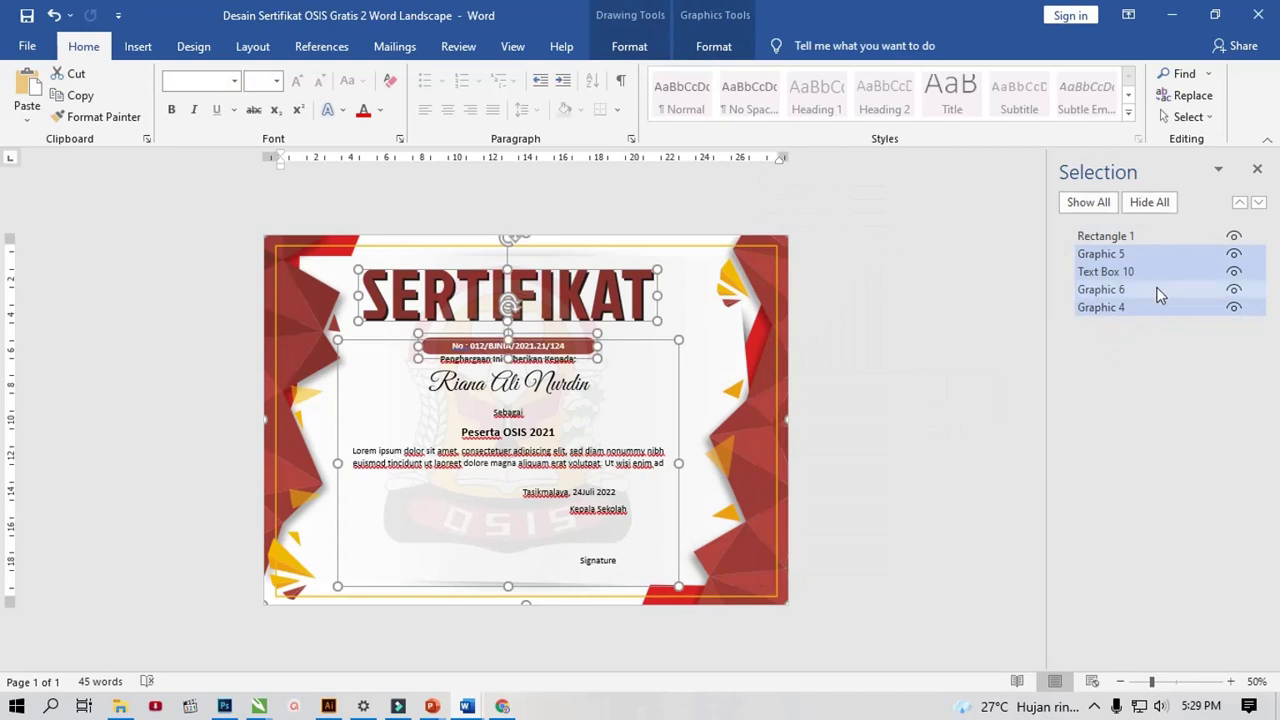
{"action": "left_click_drag", "start_coordinate": [1146, 236], "coordinate": [1143, 284]}
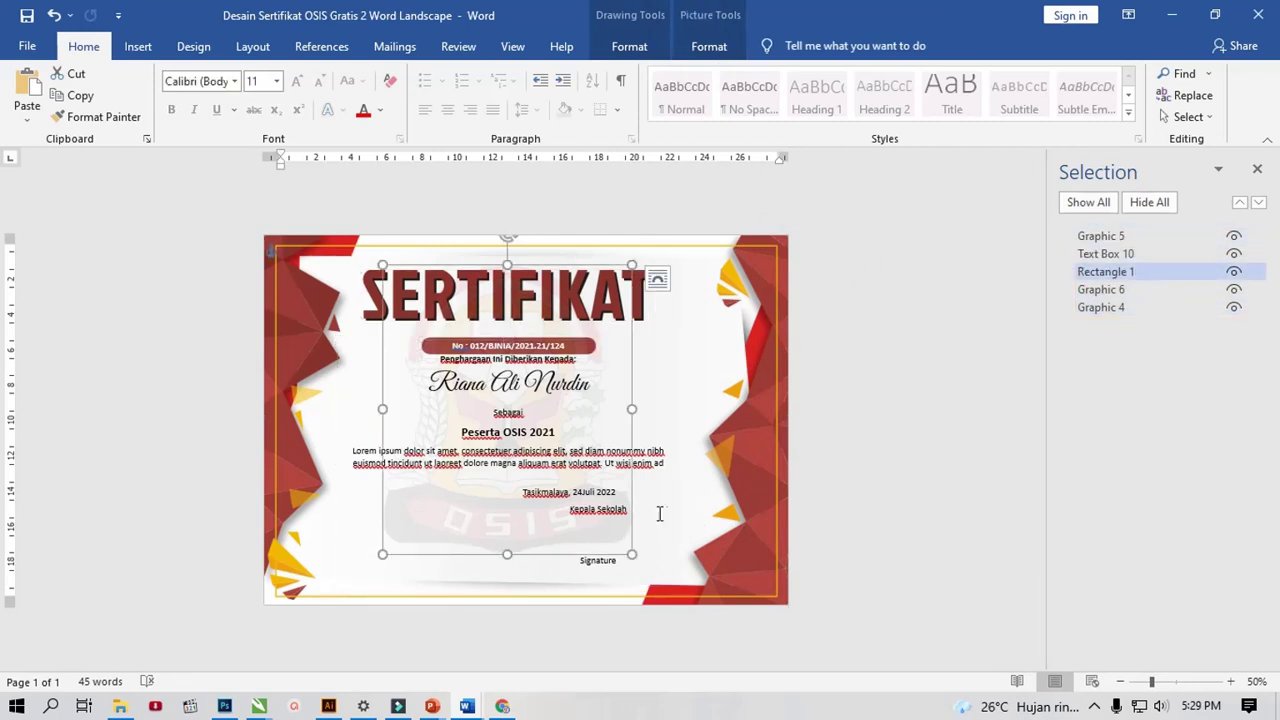
{"action": "left_click_drag", "start_coordinate": [1163, 274], "coordinate": [1161, 290]}
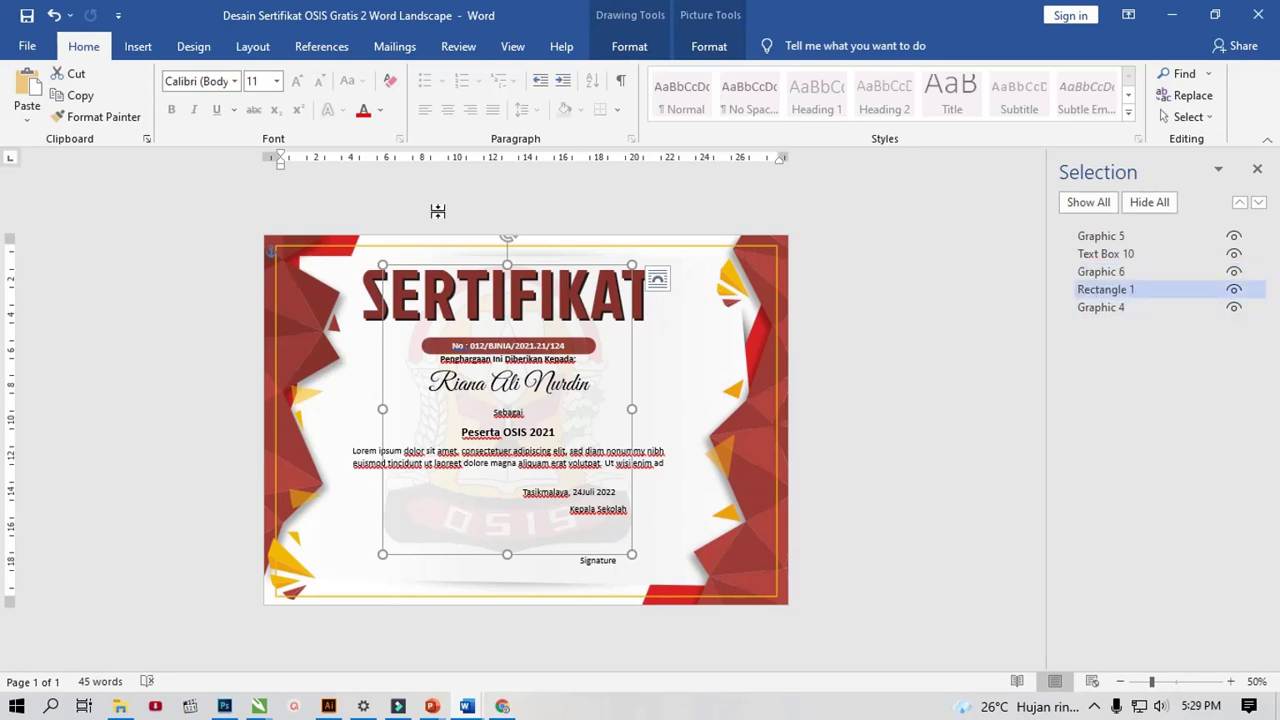
Step: Draw a rectangle over the certificate's right side and shift it slightly left
{"action": "left_click", "coordinate": [136, 46]}
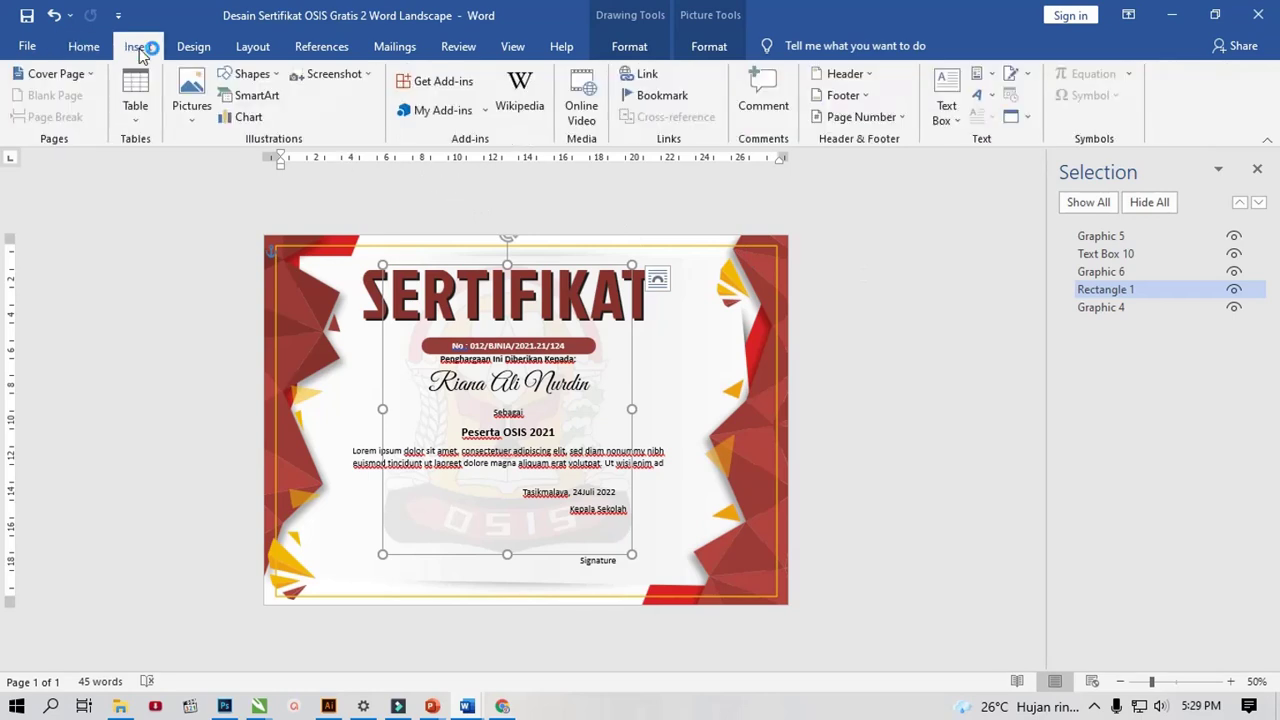
{"action": "left_click", "coordinate": [250, 74]}
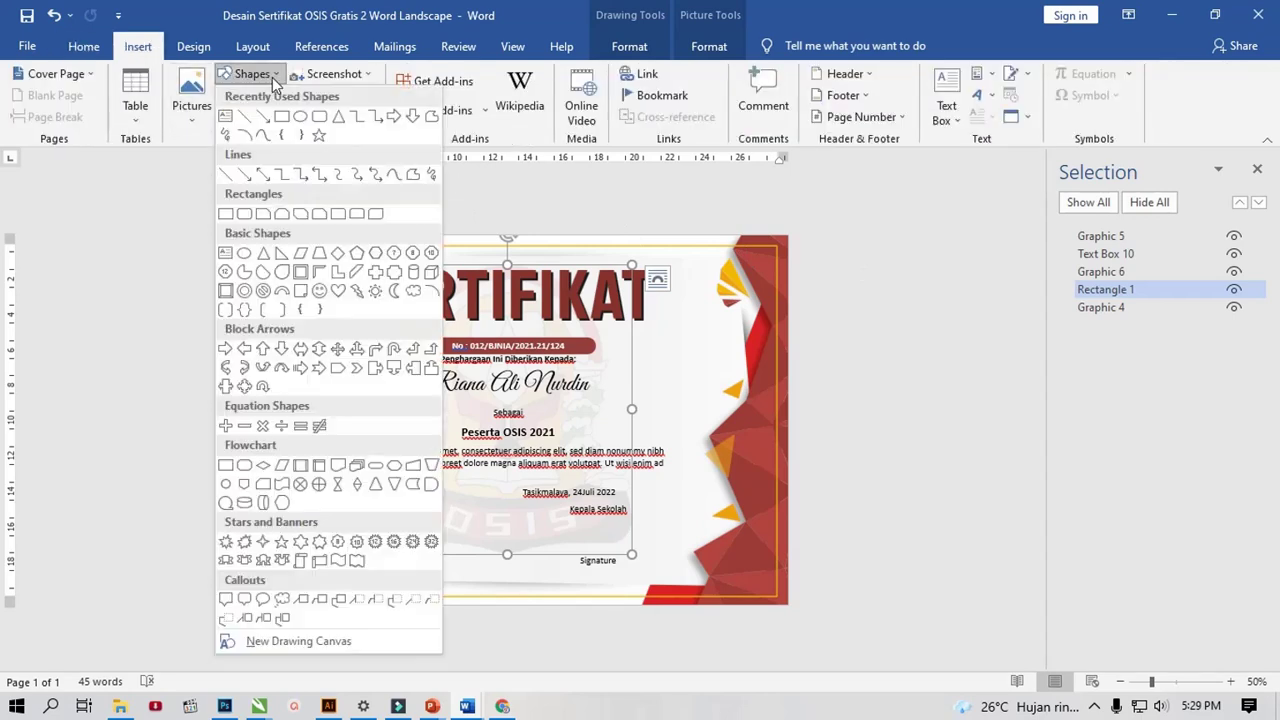
{"action": "left_click", "coordinate": [287, 136]}
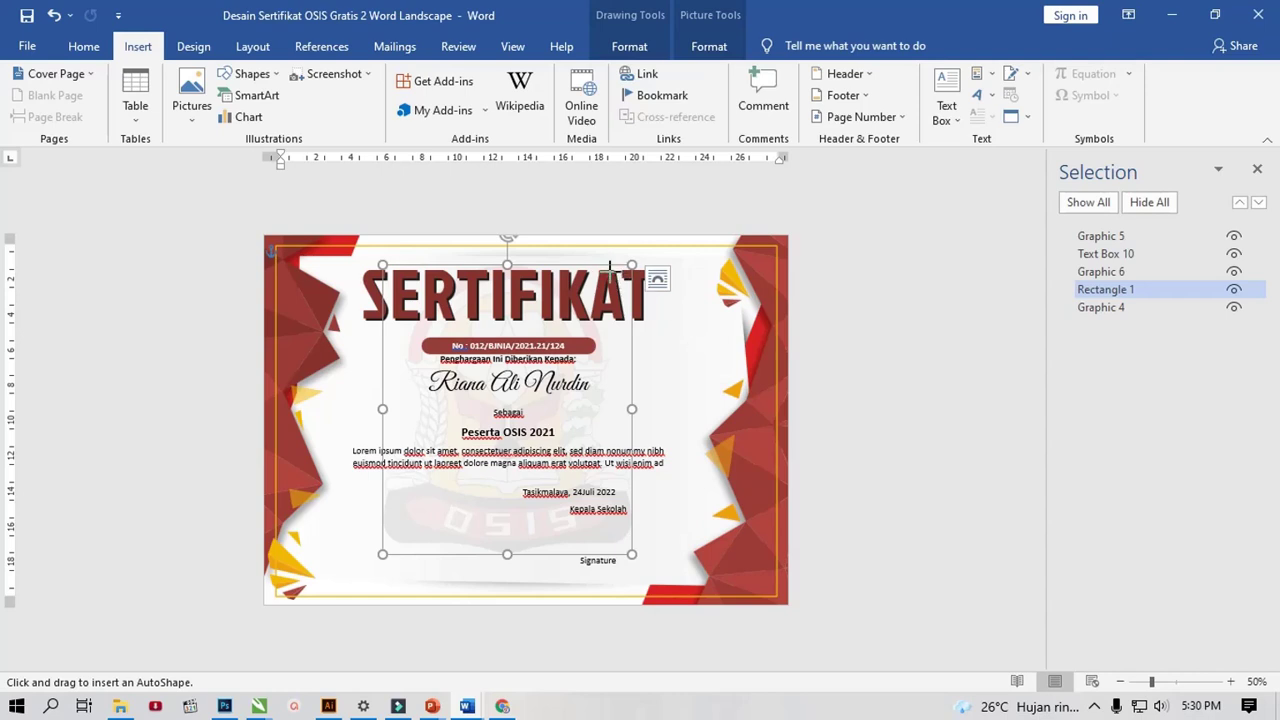
{"action": "left_click_drag", "start_coordinate": [609, 266], "coordinate": [854, 574]}
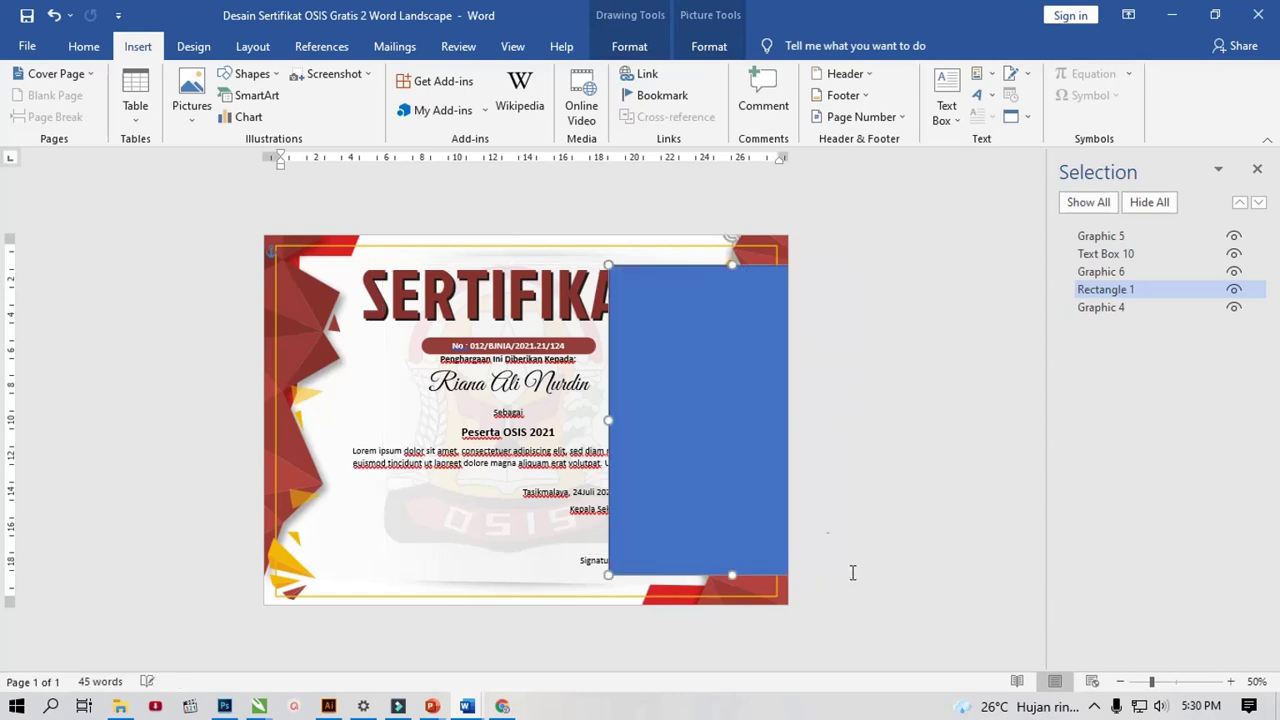
{"action": "left_click_drag", "start_coordinate": [722, 352], "coordinate": [655, 353]}
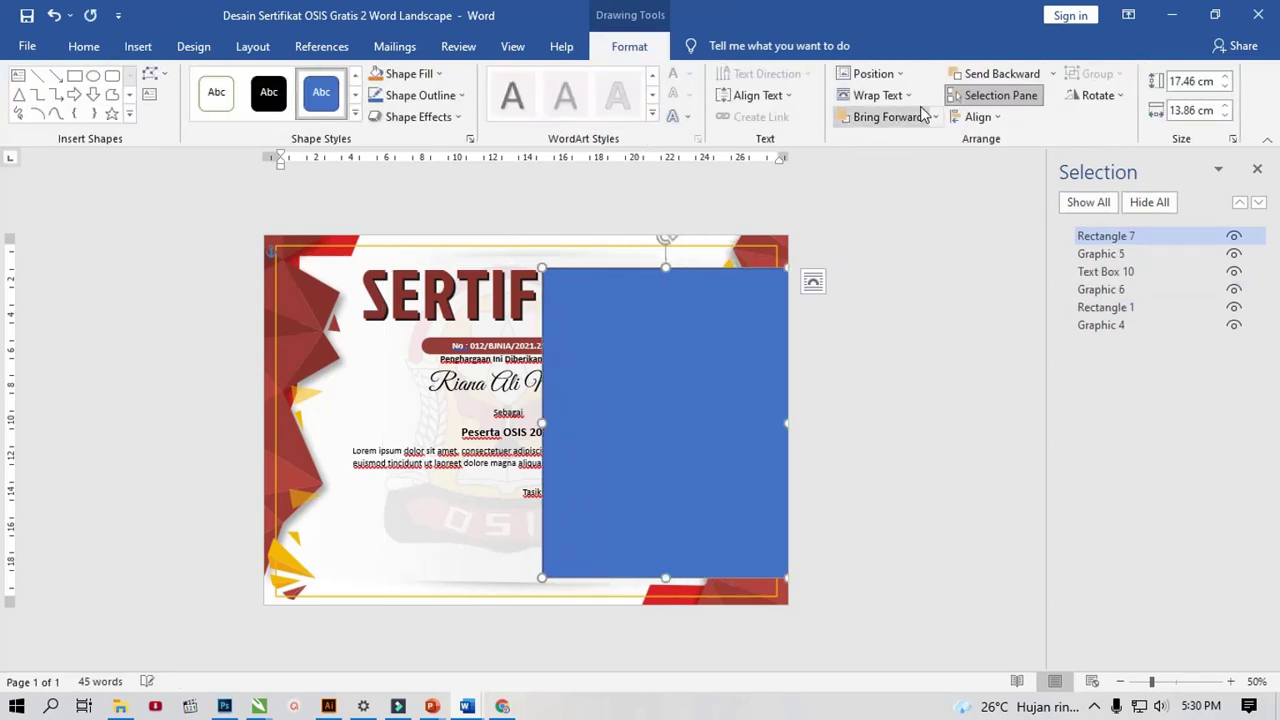
Step: Fill the rectangle with the Logo Osis picture, pasting the logo folder path to find it
{"action": "left_click", "coordinate": [420, 74]}
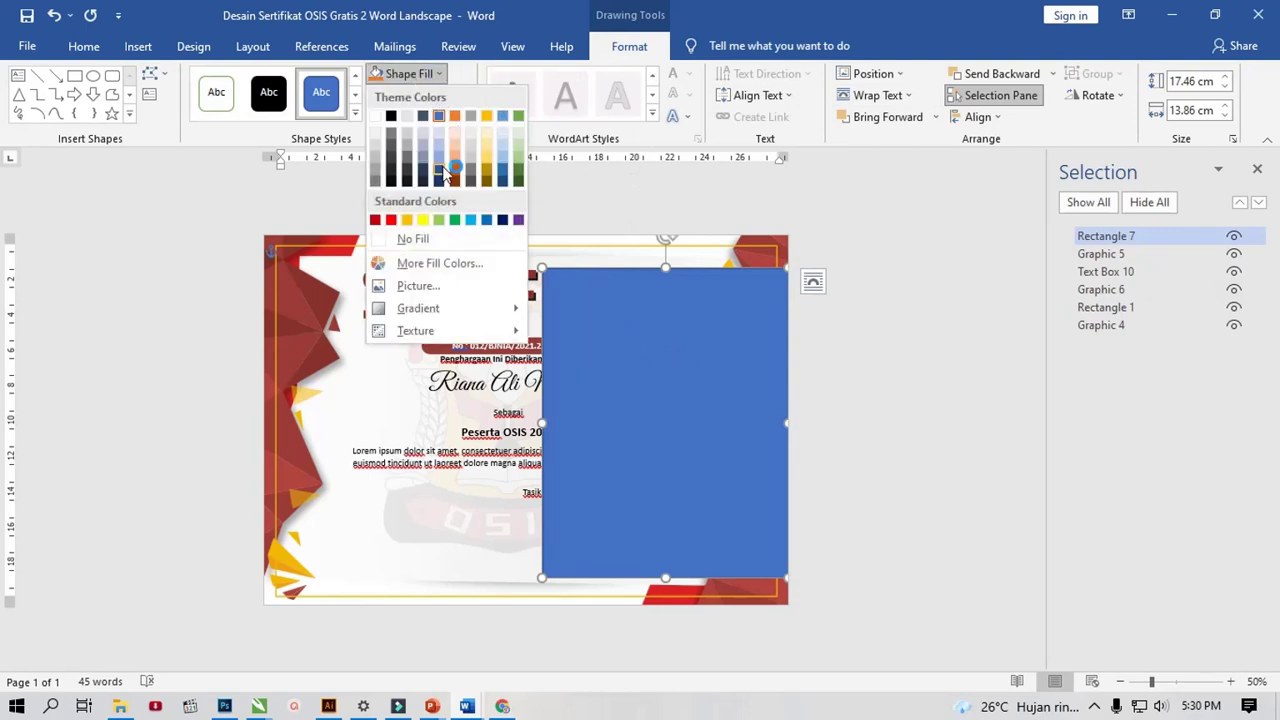
{"action": "left_click", "coordinate": [455, 288]}
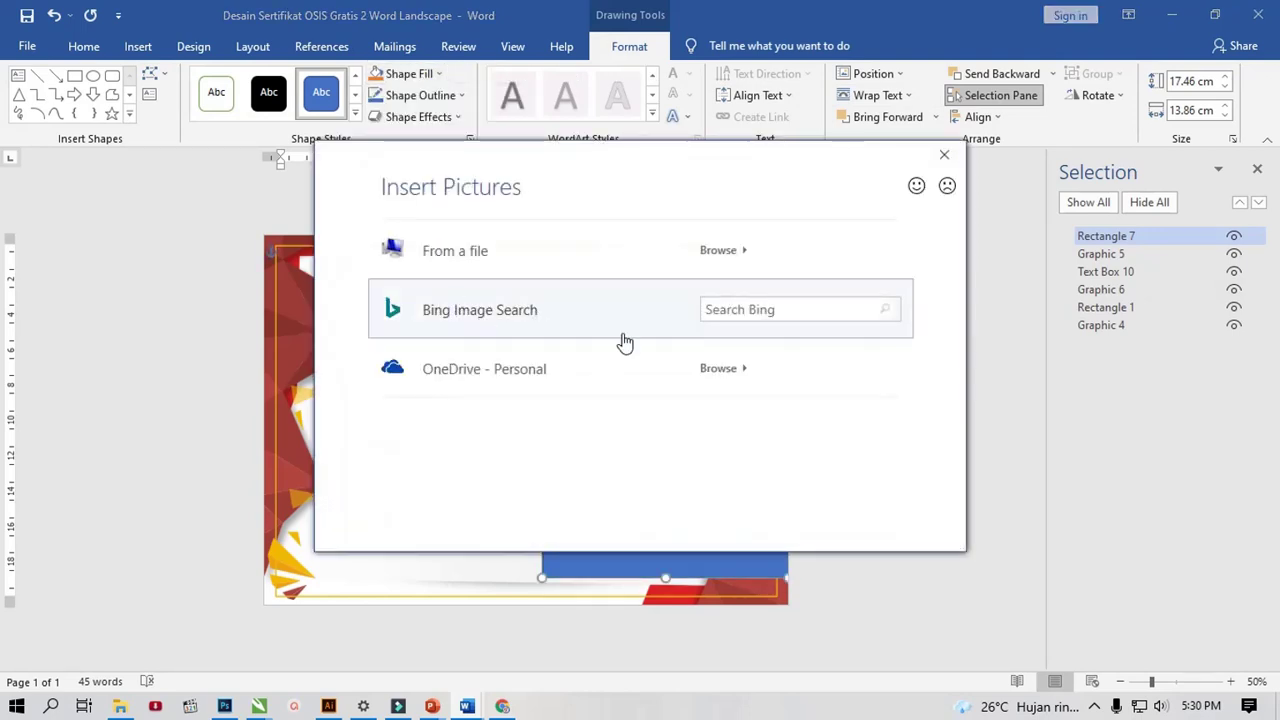
{"action": "left_click", "coordinate": [718, 250]}
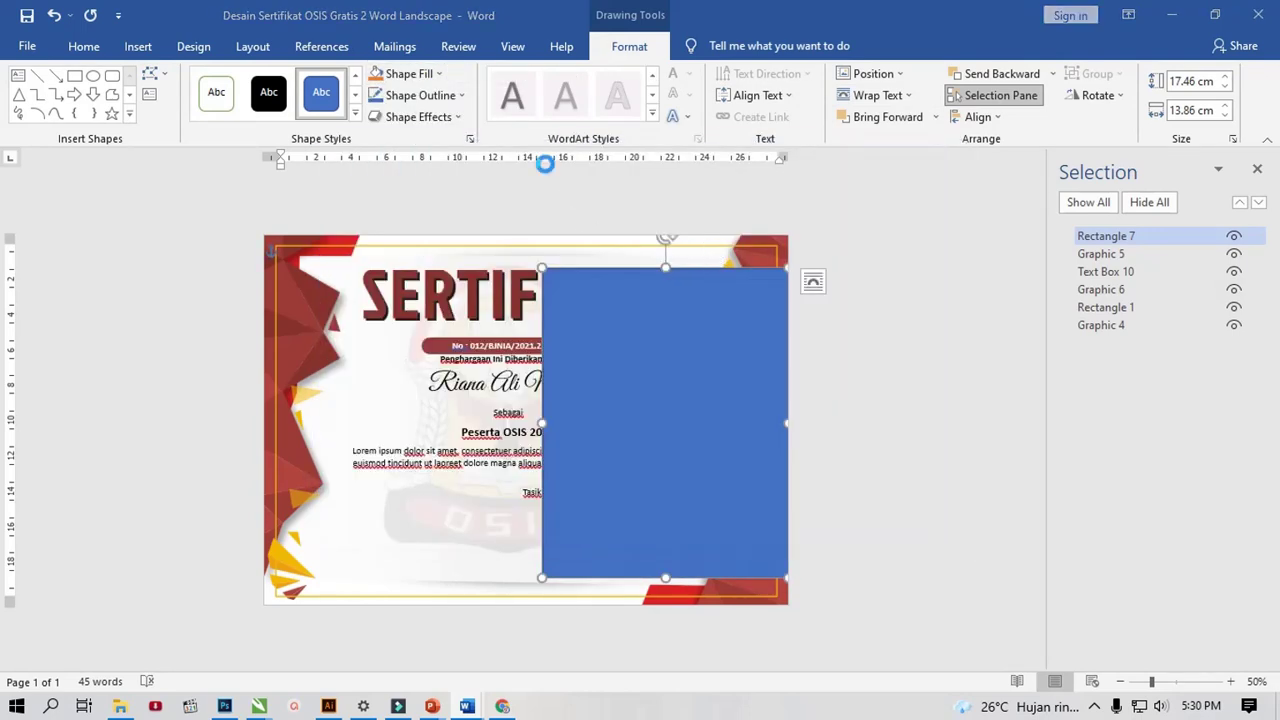
{"action": "left_click", "coordinate": [506, 145]}
{"action": "key", "text": "BackSpace"}
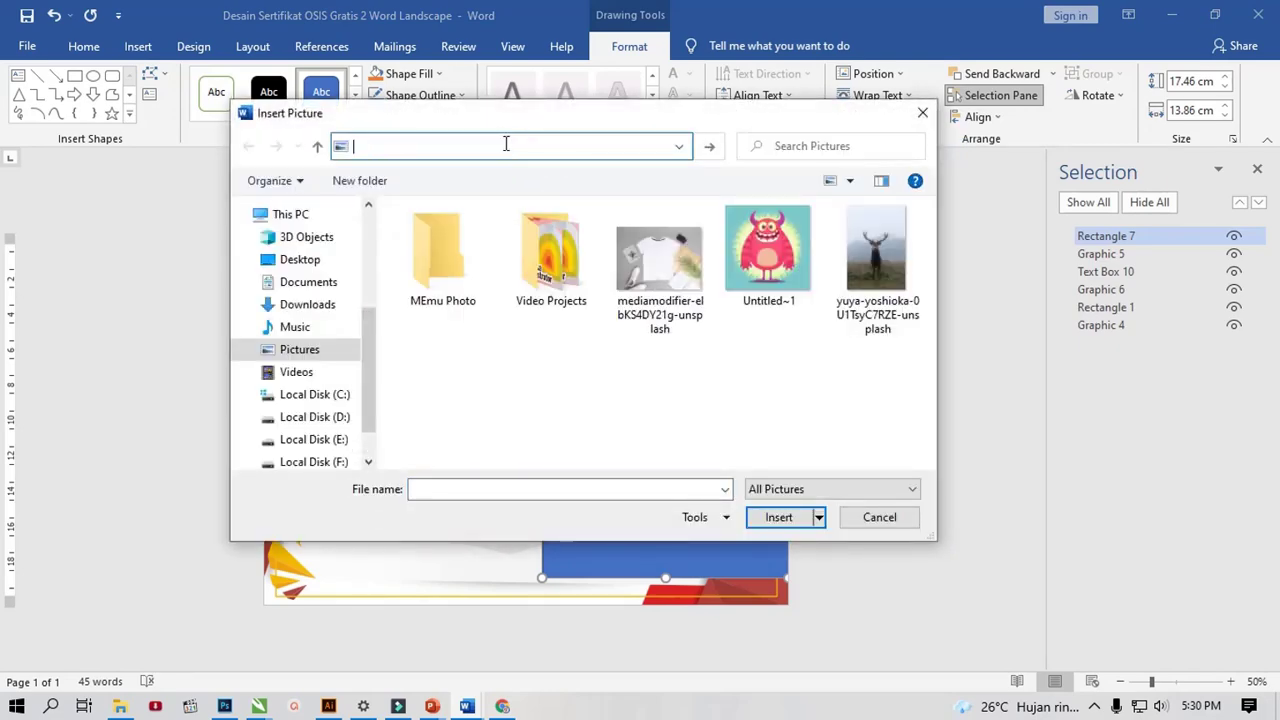
{"action": "key", "text": "alt+Tab"}
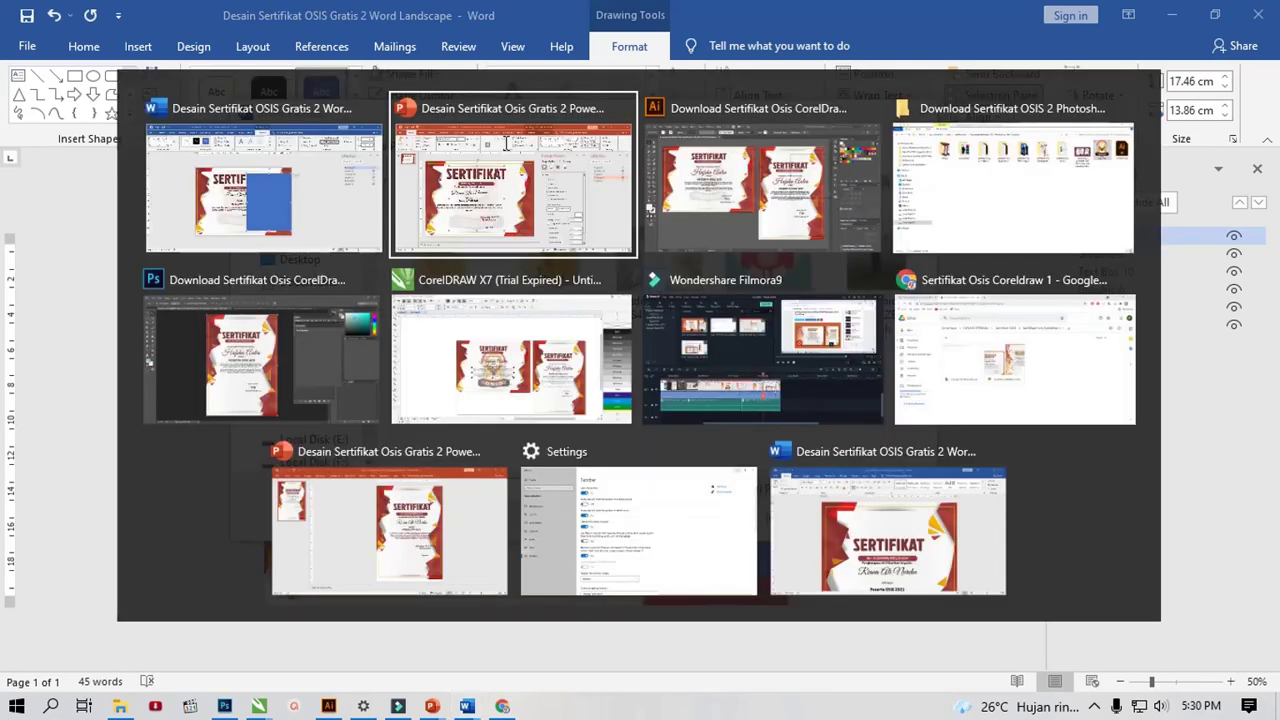
{"action": "key", "text": "alt+Tab"}
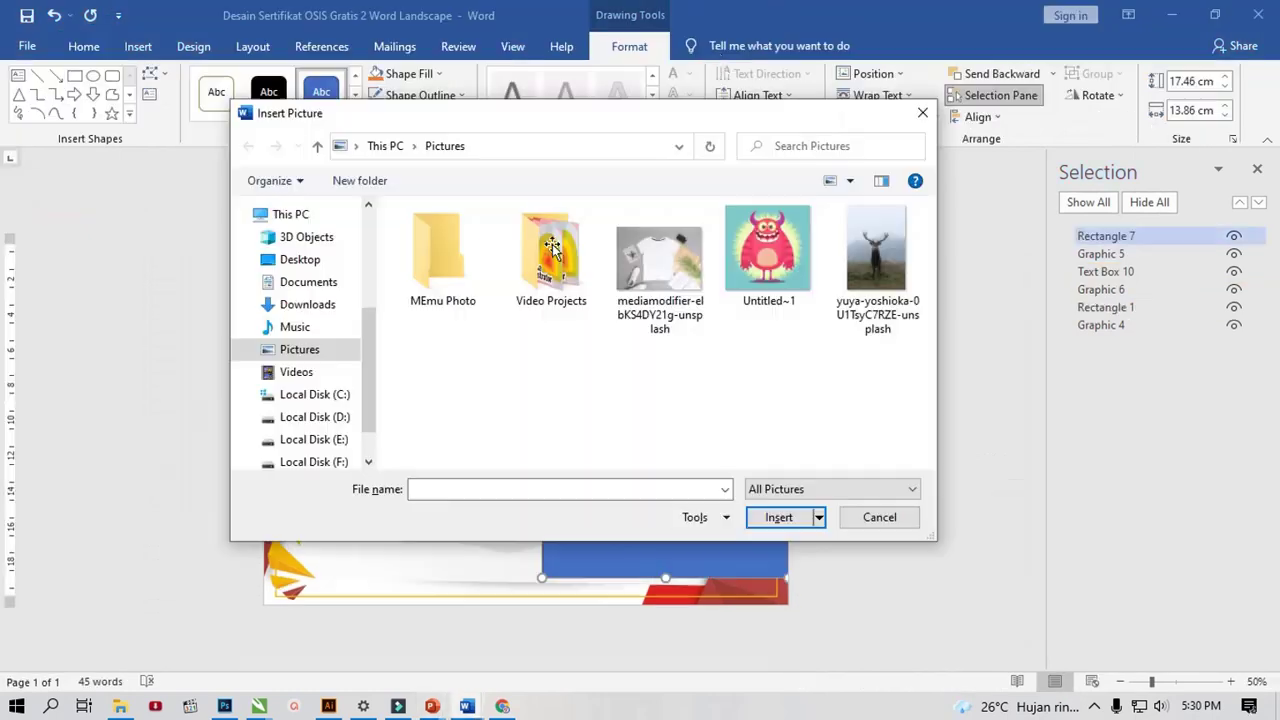
{"action": "left_click", "coordinate": [567, 155]}
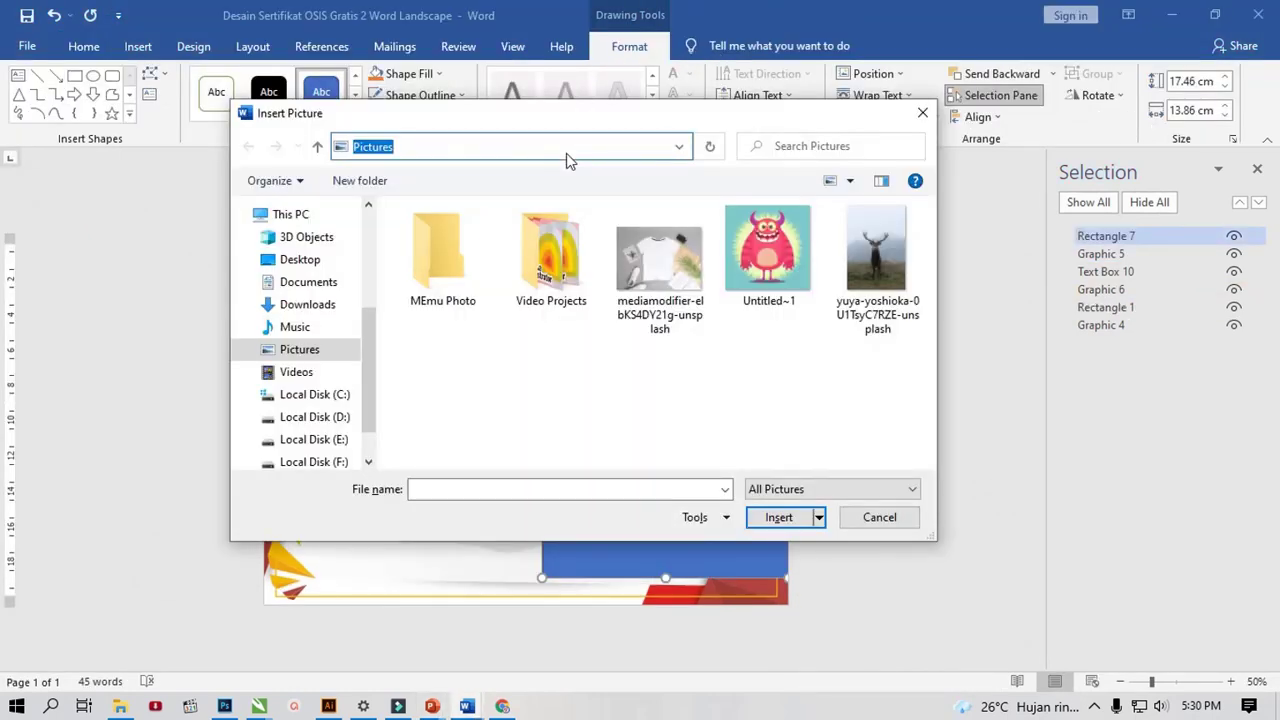
{"action": "key", "text": "ctrl+v"}
{"action": "key", "text": "Return"}
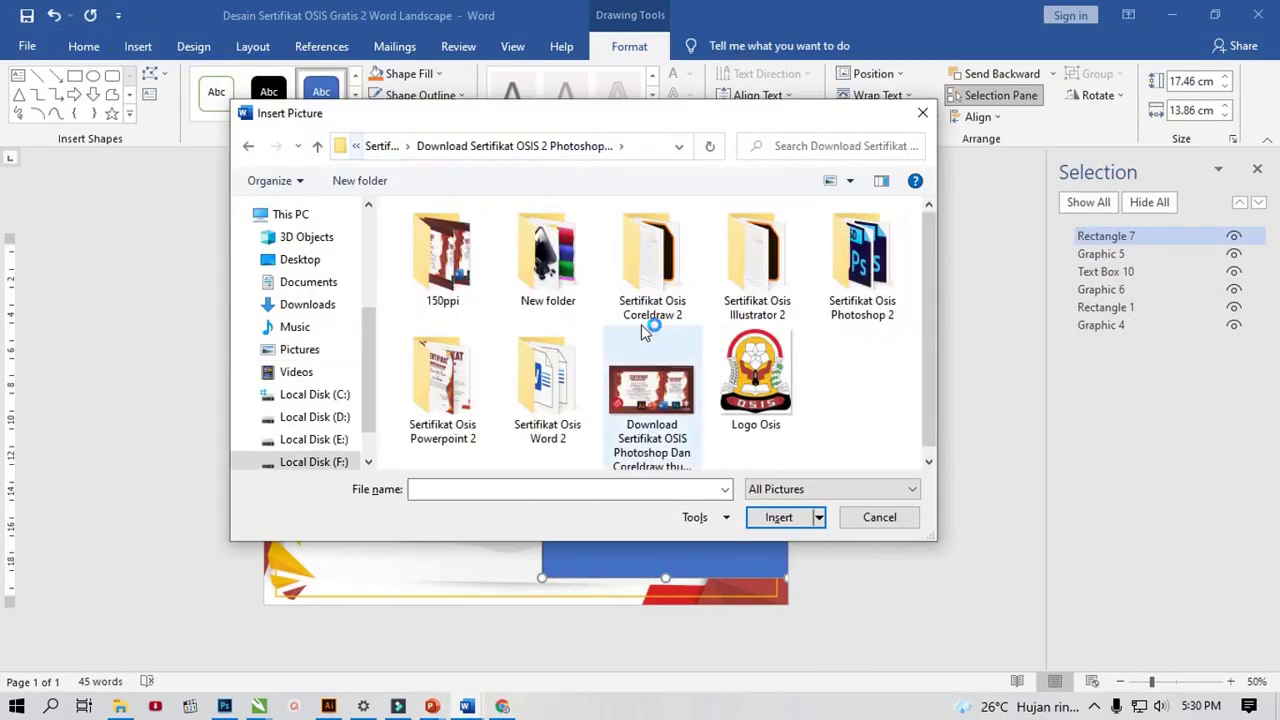
{"action": "left_click", "coordinate": [755, 375]}
{"action": "left_click", "coordinate": [779, 517]}
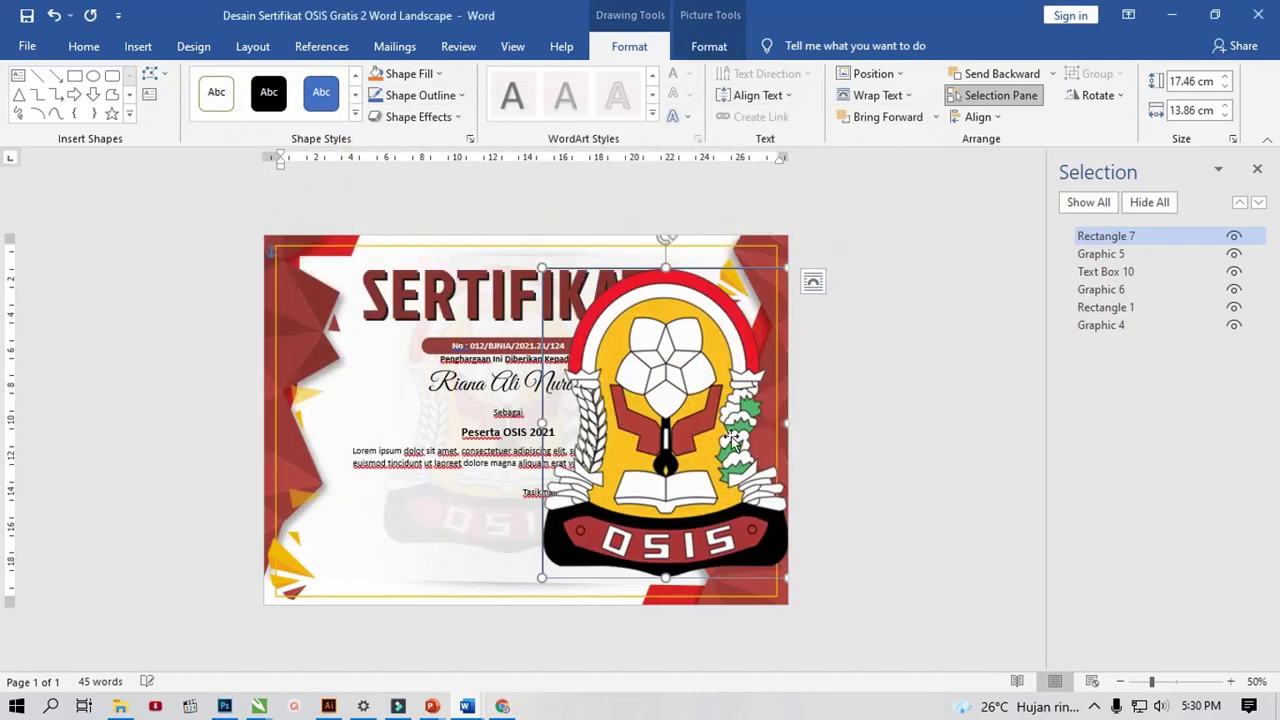
Step: Remove Rectangle 7's outline, fade its picture to 88% transparency, then delete it
{"action": "left_click", "coordinate": [418, 95]}
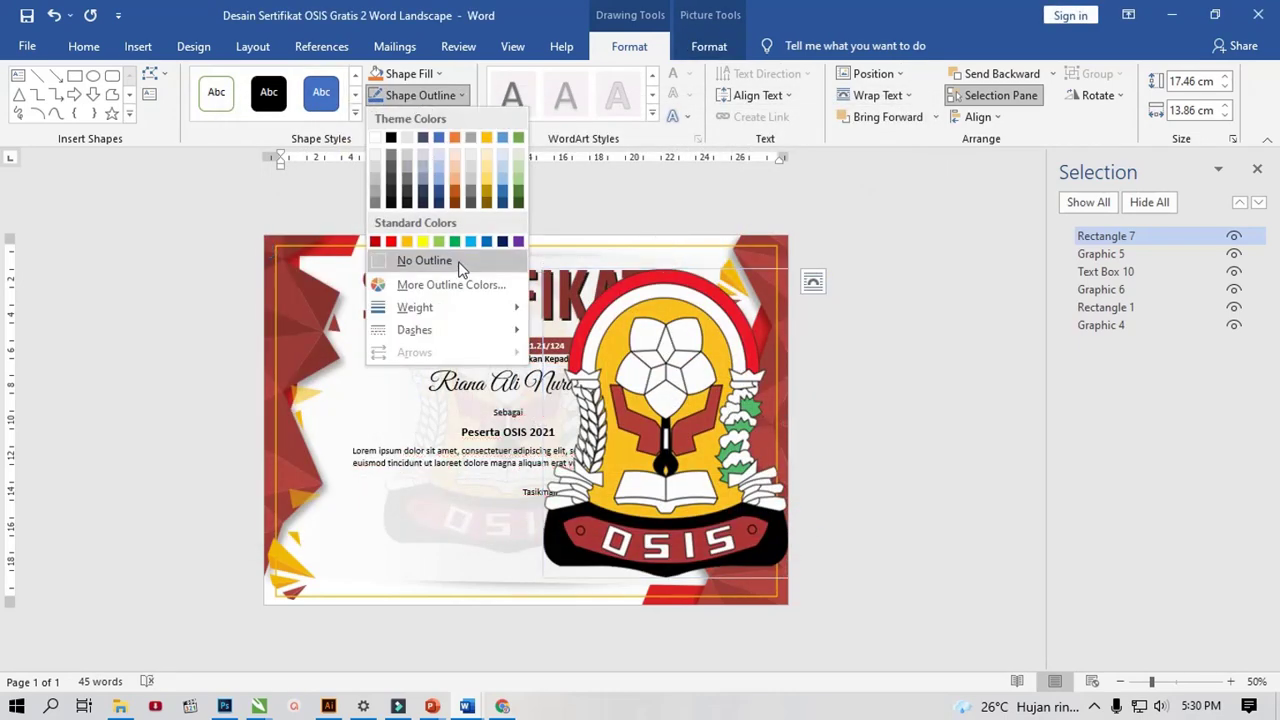
{"action": "left_click", "coordinate": [424, 260]}
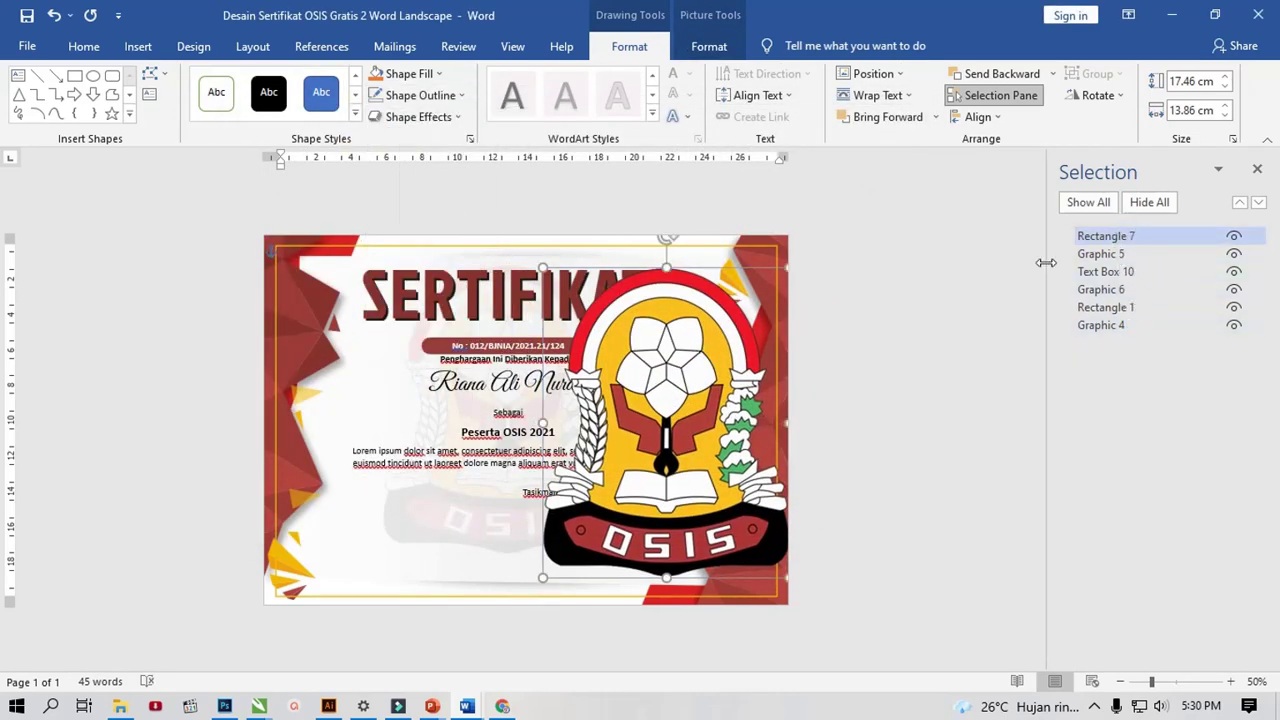
{"action": "left_click", "coordinate": [431, 117]}
{"action": "left_click", "coordinate": [408, 73]}
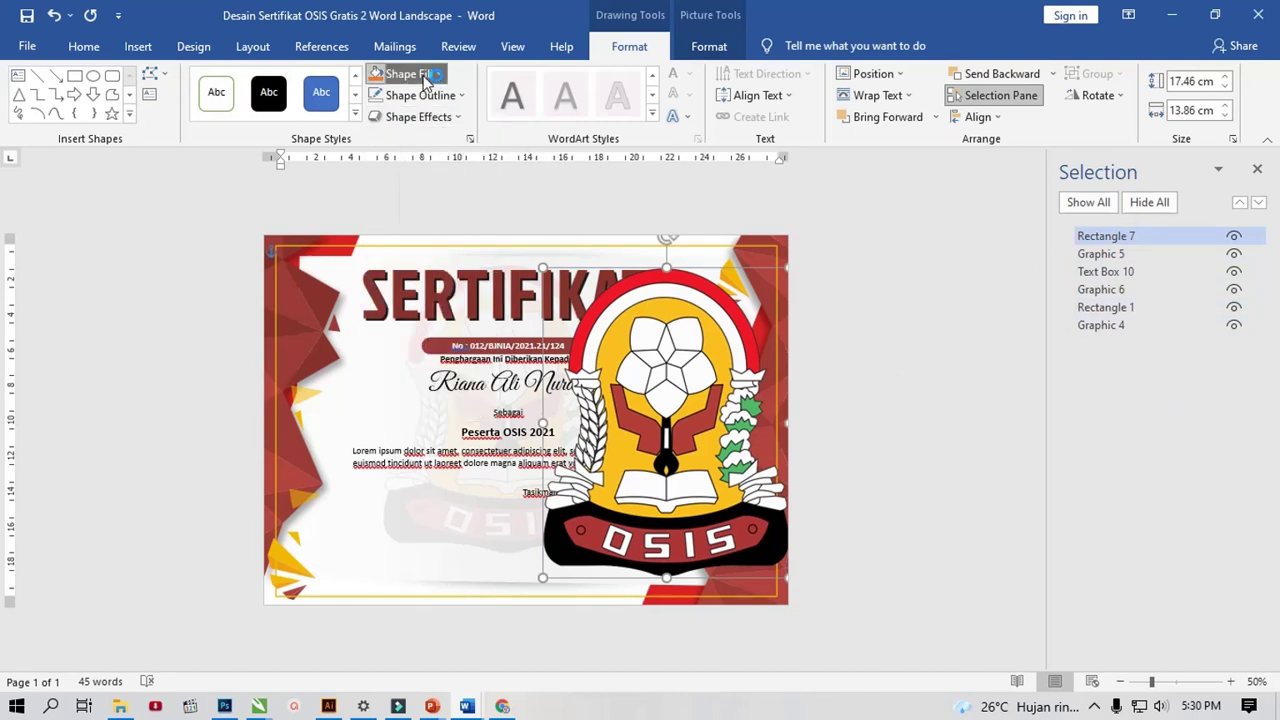
{"action": "mouse_move", "coordinate": [418, 308]}
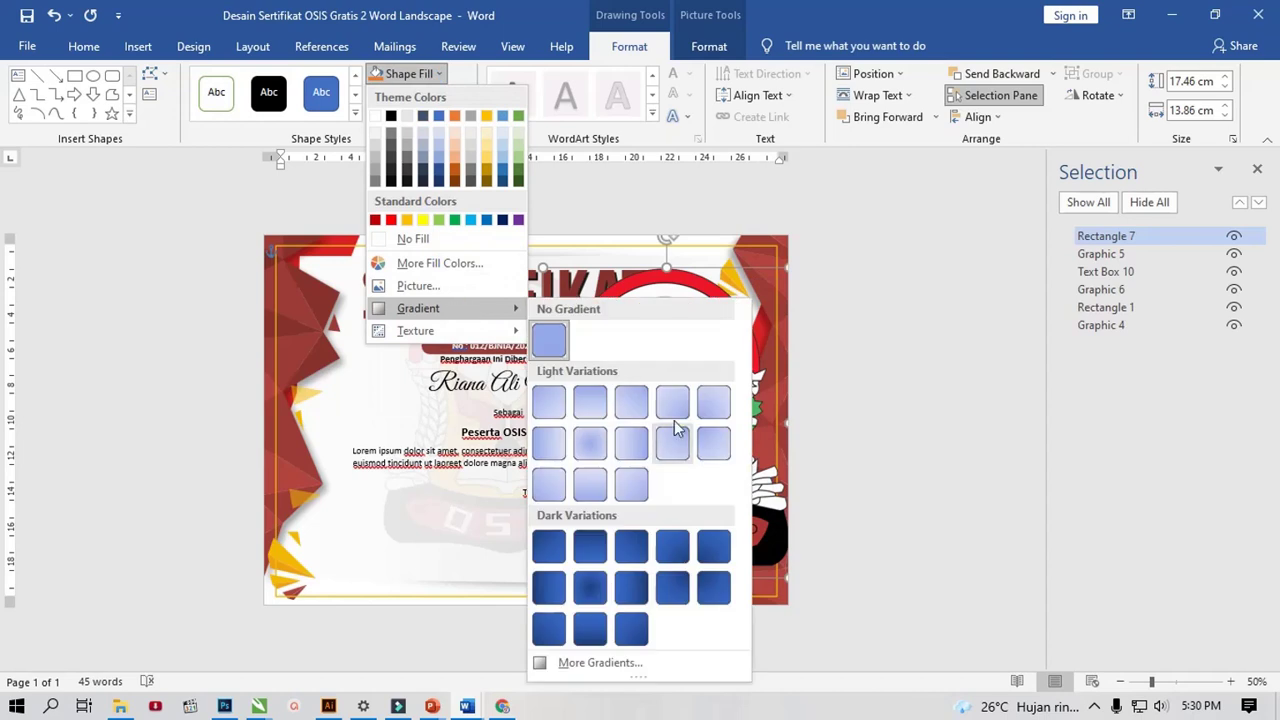
{"action": "left_click", "coordinate": [600, 663]}
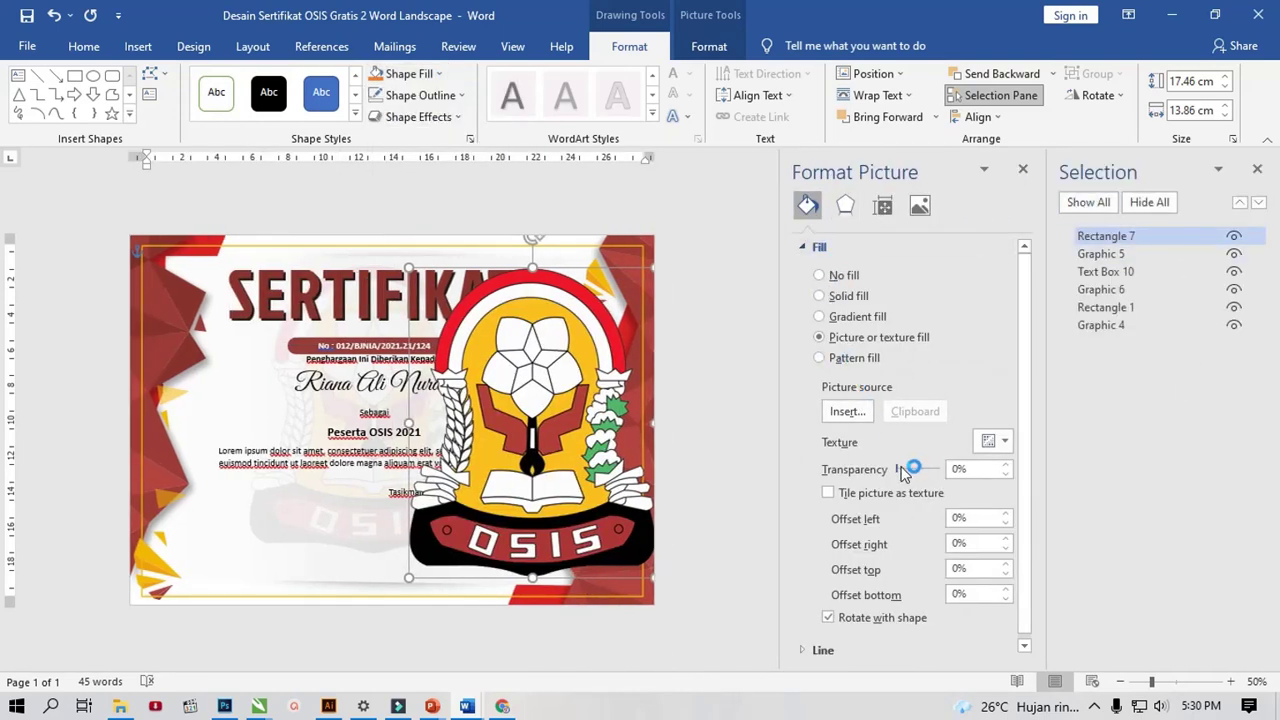
{"action": "left_click_drag", "start_coordinate": [901, 469], "coordinate": [936, 477]}
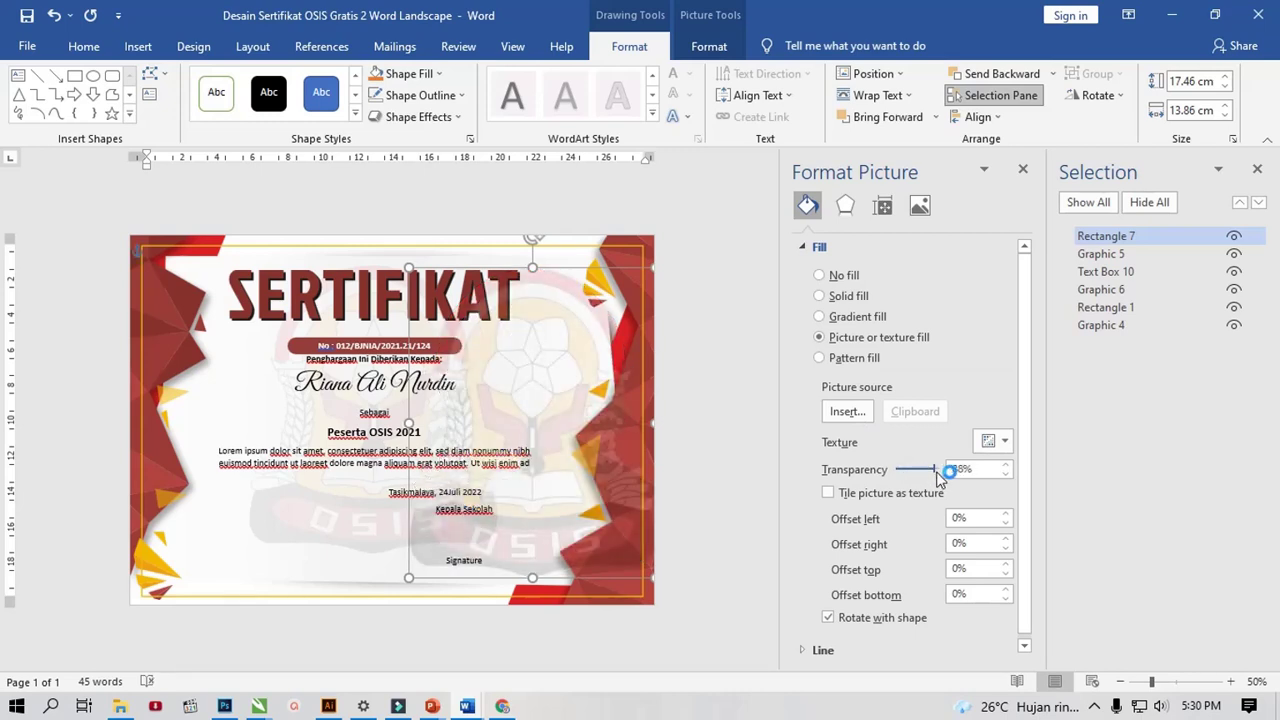
{"action": "left_click_drag", "start_coordinate": [580, 340], "coordinate": [555, 338]}
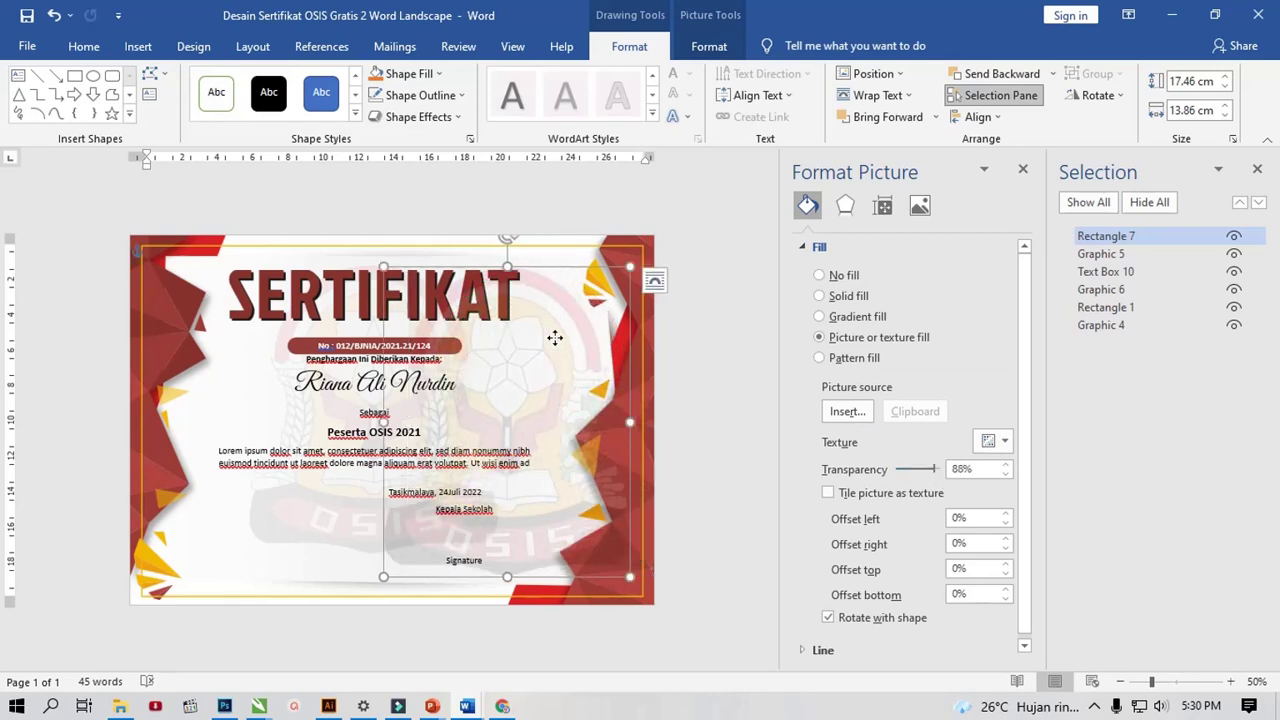
{"action": "key", "text": "Delete"}
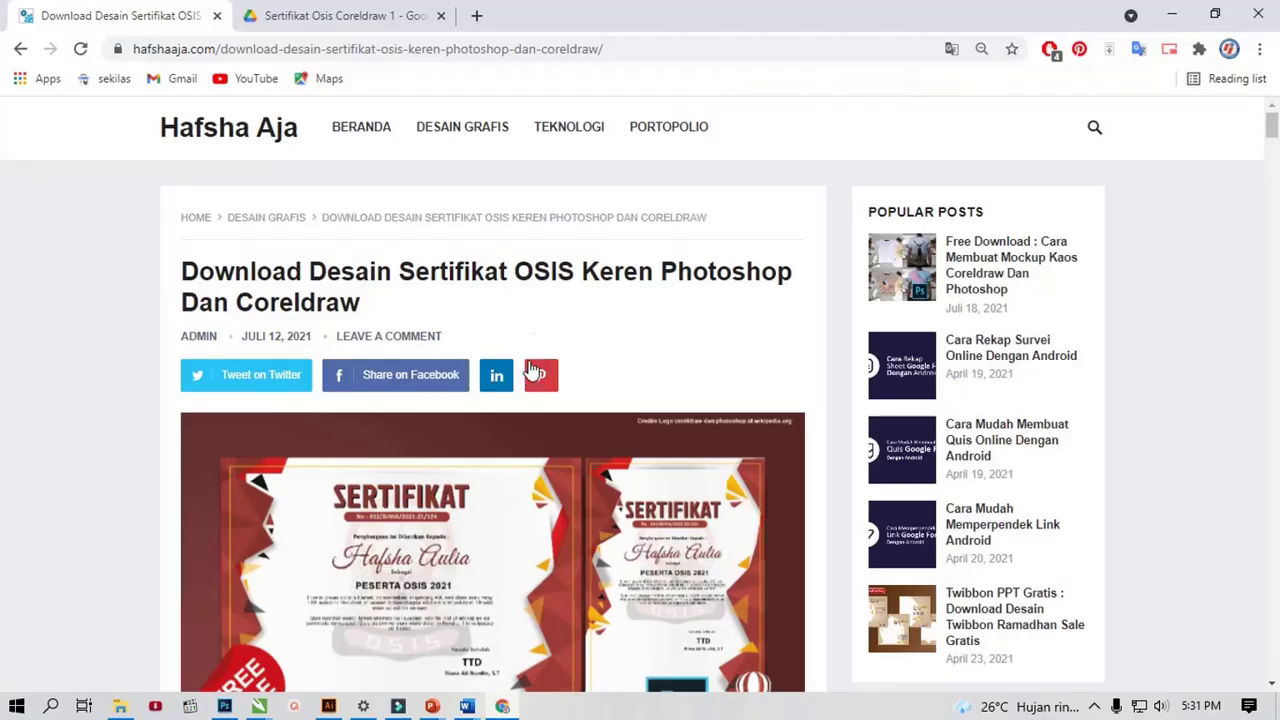
Step: Scroll the Hafsha Aja OSIS certificate article down to the Photoshop certificate's 'Link Download Disini' button
{"action": "left_click", "coordinate": [634, 47]}
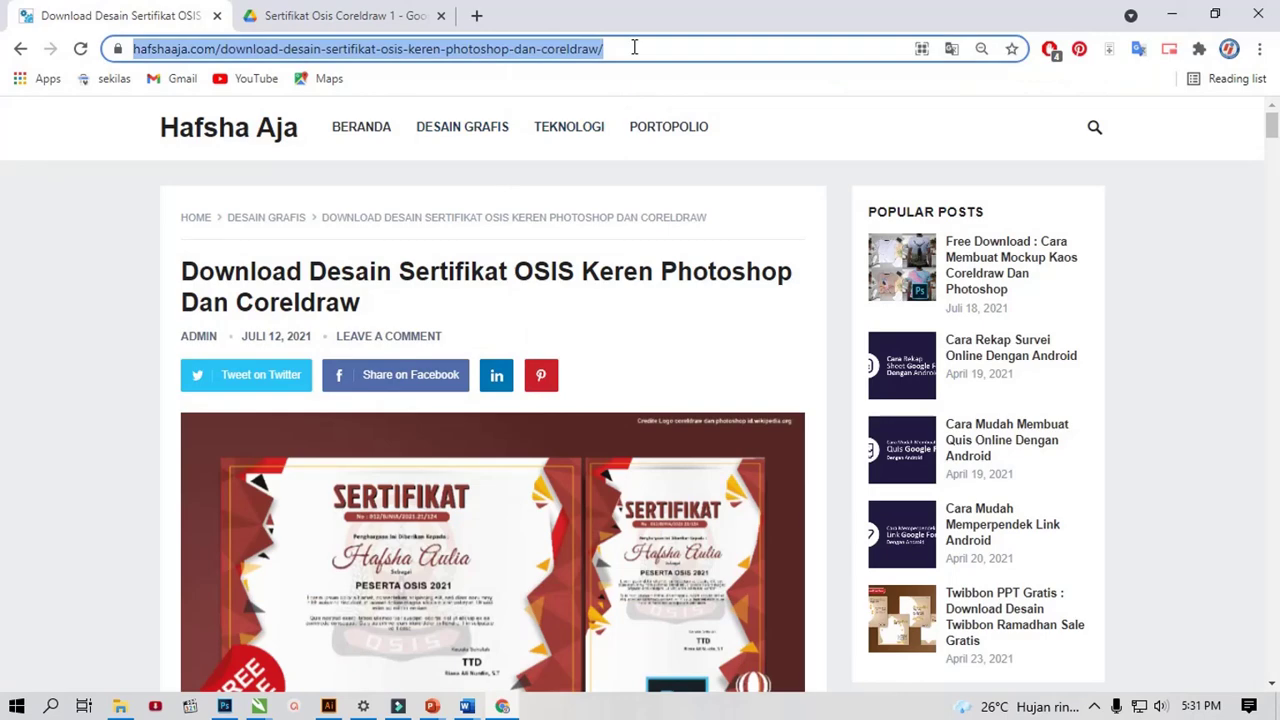
{"action": "mouse_move", "coordinate": [1270, 145]}
{"action": "left_mouse_down"}
{"action": "mouse_move", "coordinate": [1257, 410]}
{"action": "mouse_move", "coordinate": [1251, 380]}
{"action": "mouse_move", "coordinate": [1251, 408]}
{"action": "mouse_move", "coordinate": [1190, 425]}
{"action": "left_mouse_up"}
{"action": "scroll", "coordinate": [349, 420], "scroll_direction": "down", "scroll_amount": 5}
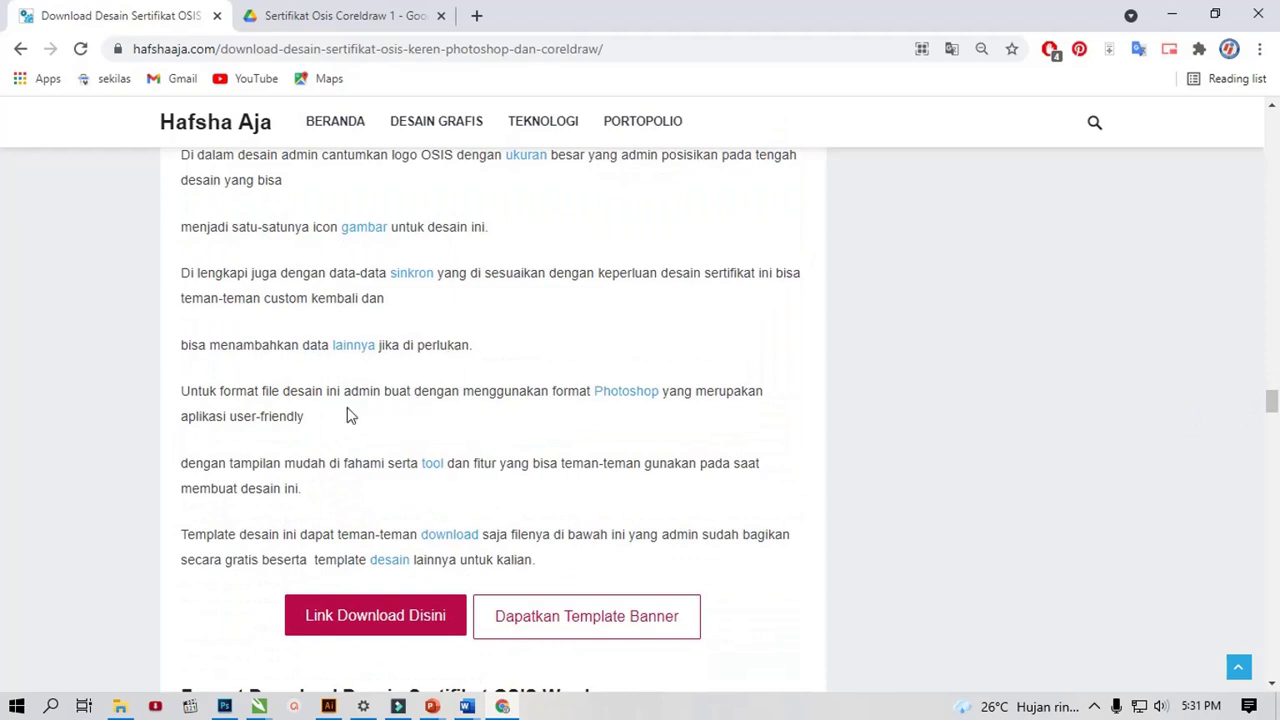
{"action": "scroll", "coordinate": [360, 460], "scroll_direction": "down", "scroll_amount": 2}
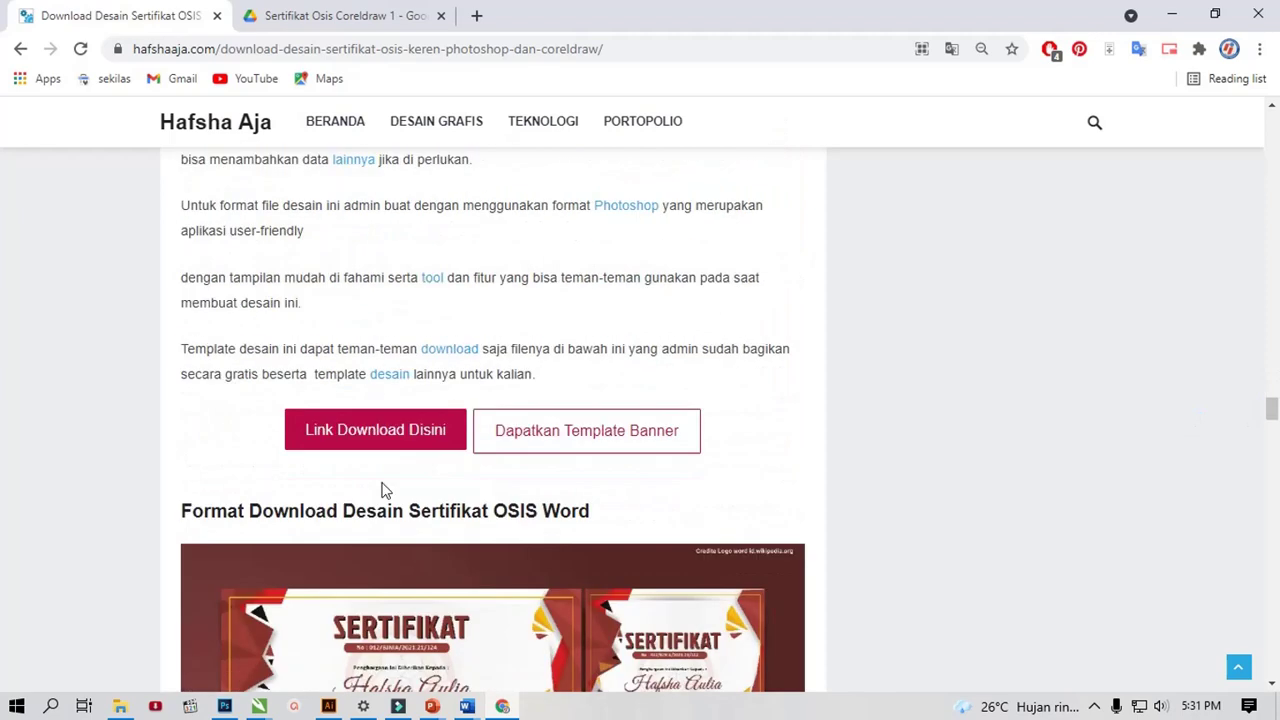
{"action": "left_click", "coordinate": [398, 432]}
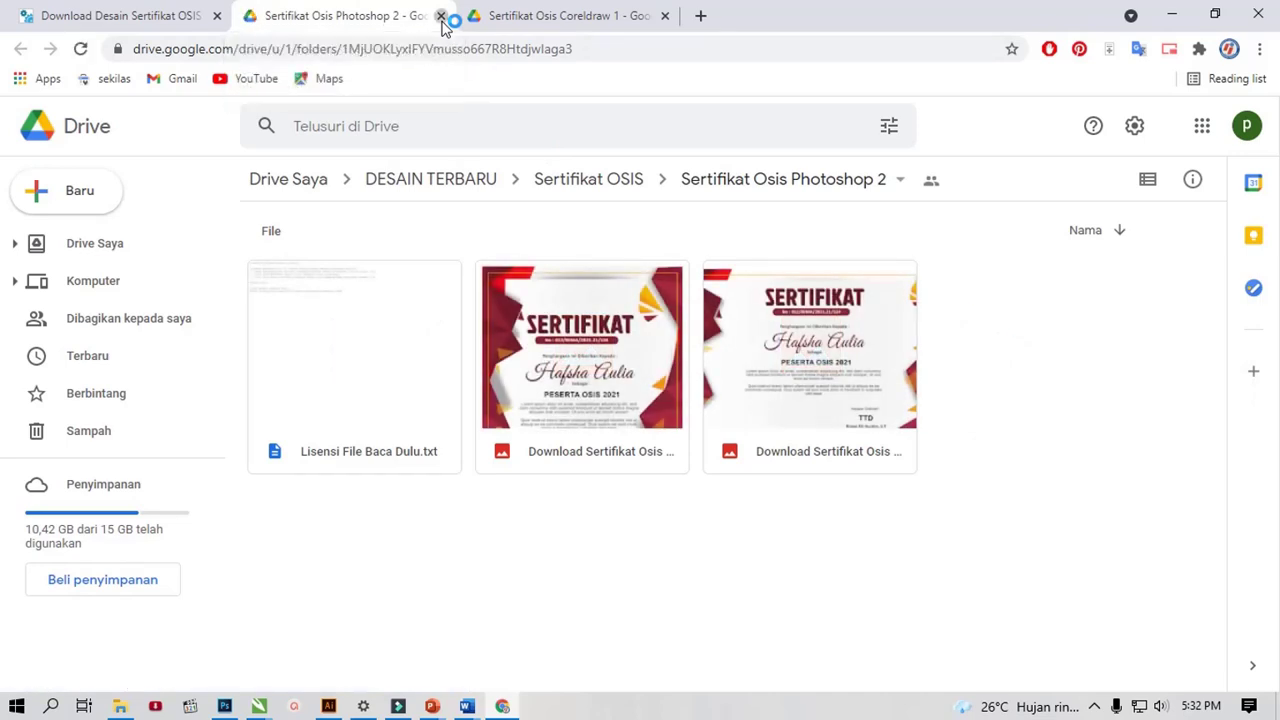
{"action": "left_click", "coordinate": [441, 16]}
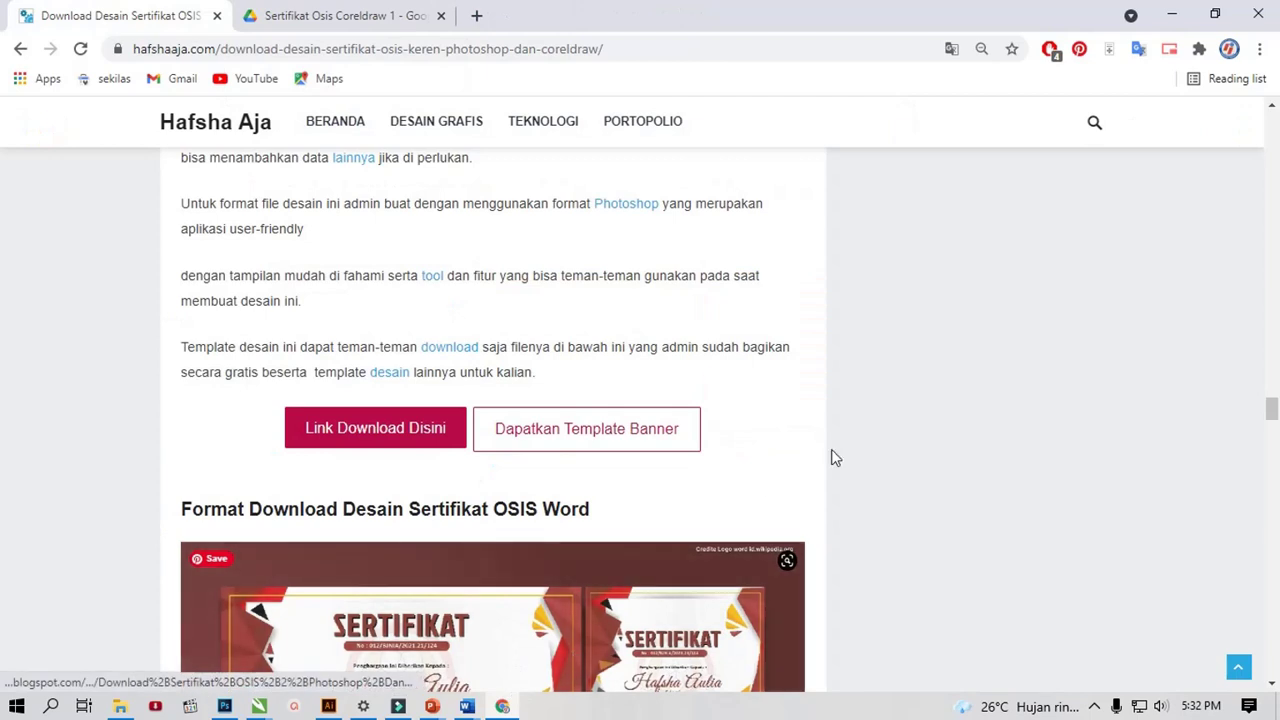
{"action": "scroll", "coordinate": [820, 452], "scroll_direction": "down", "scroll_amount": 2}
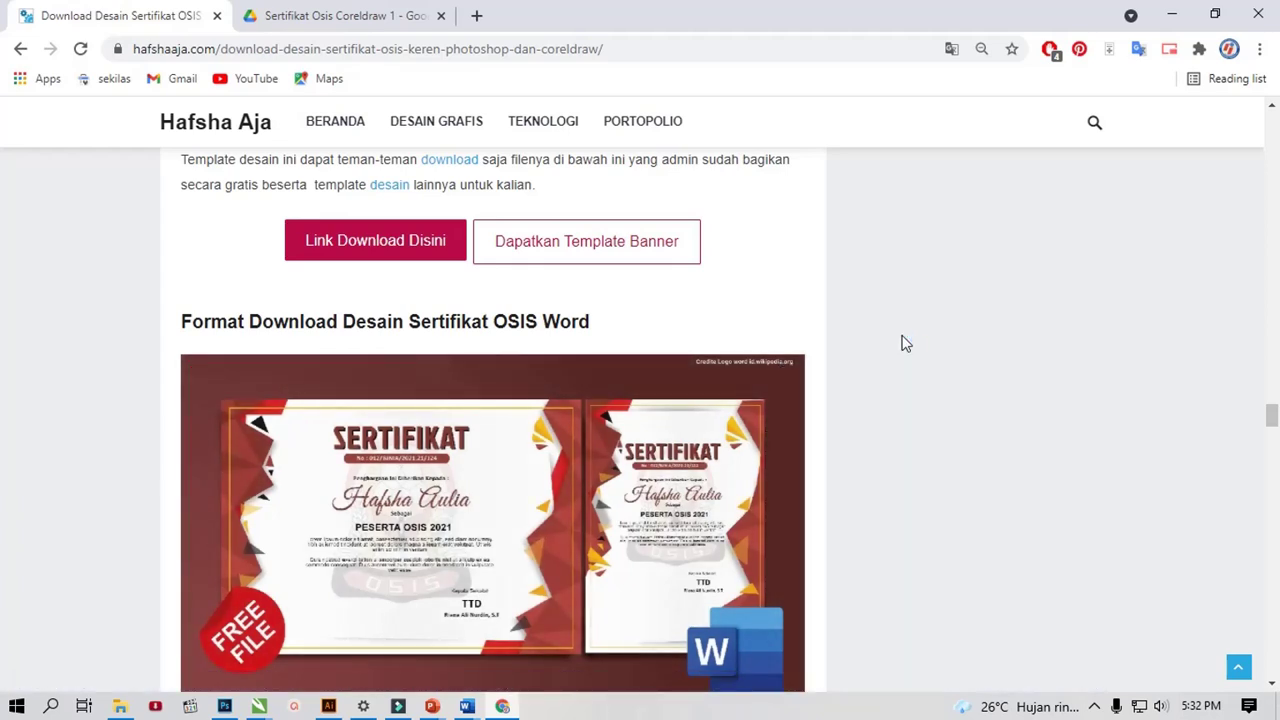
{"action": "scroll", "coordinate": [820, 344], "scroll_direction": "down", "scroll_amount": 2}
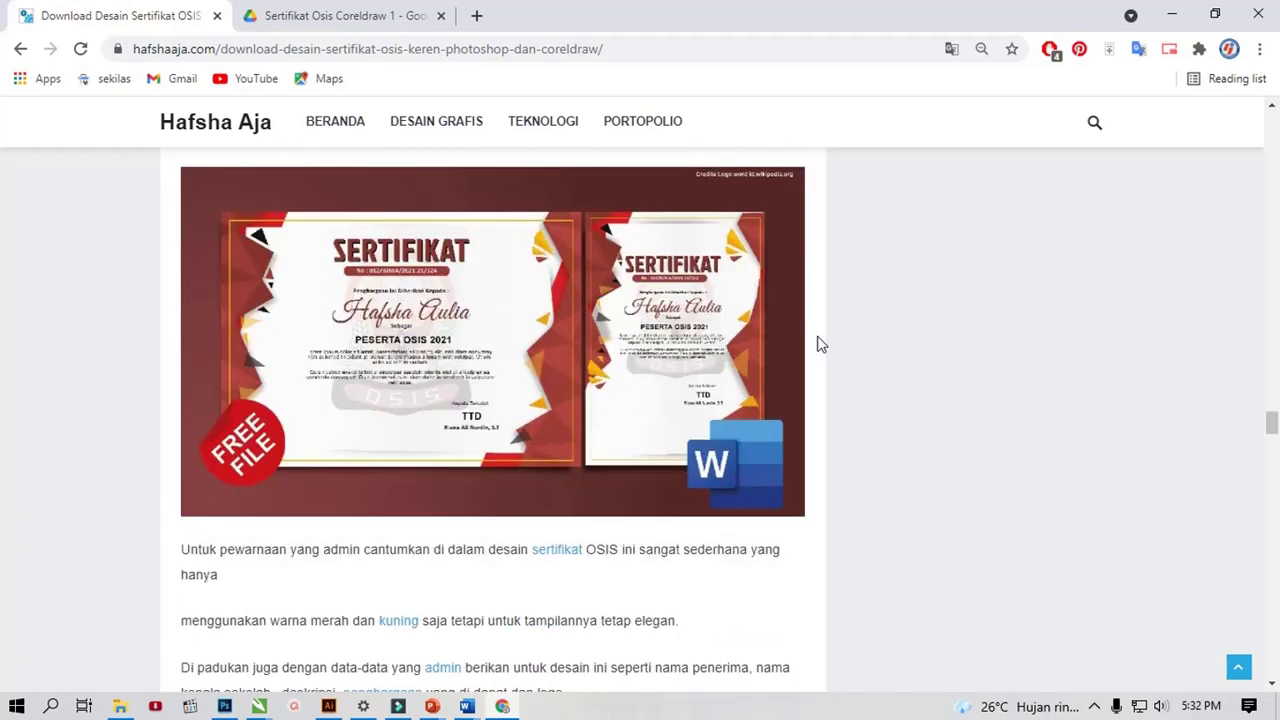